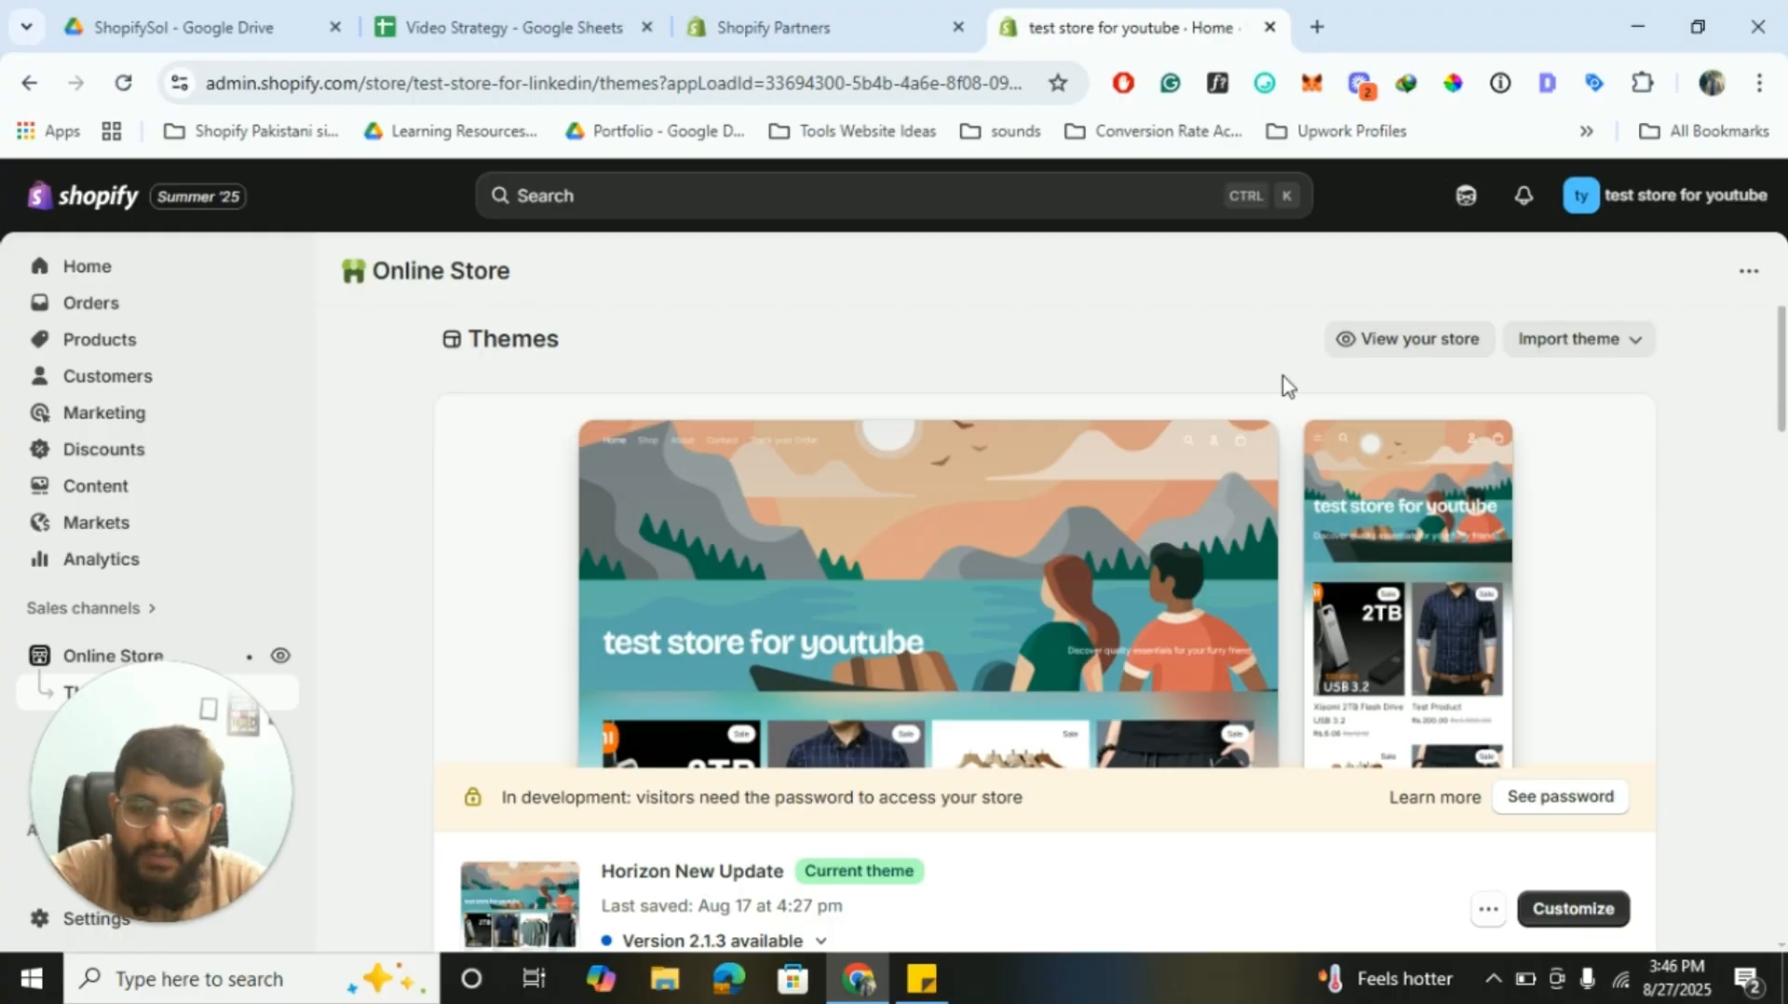
Look over the store's theme list and view the AI assistant's new-conversation panel
scroll(1654, 552, down, 5)
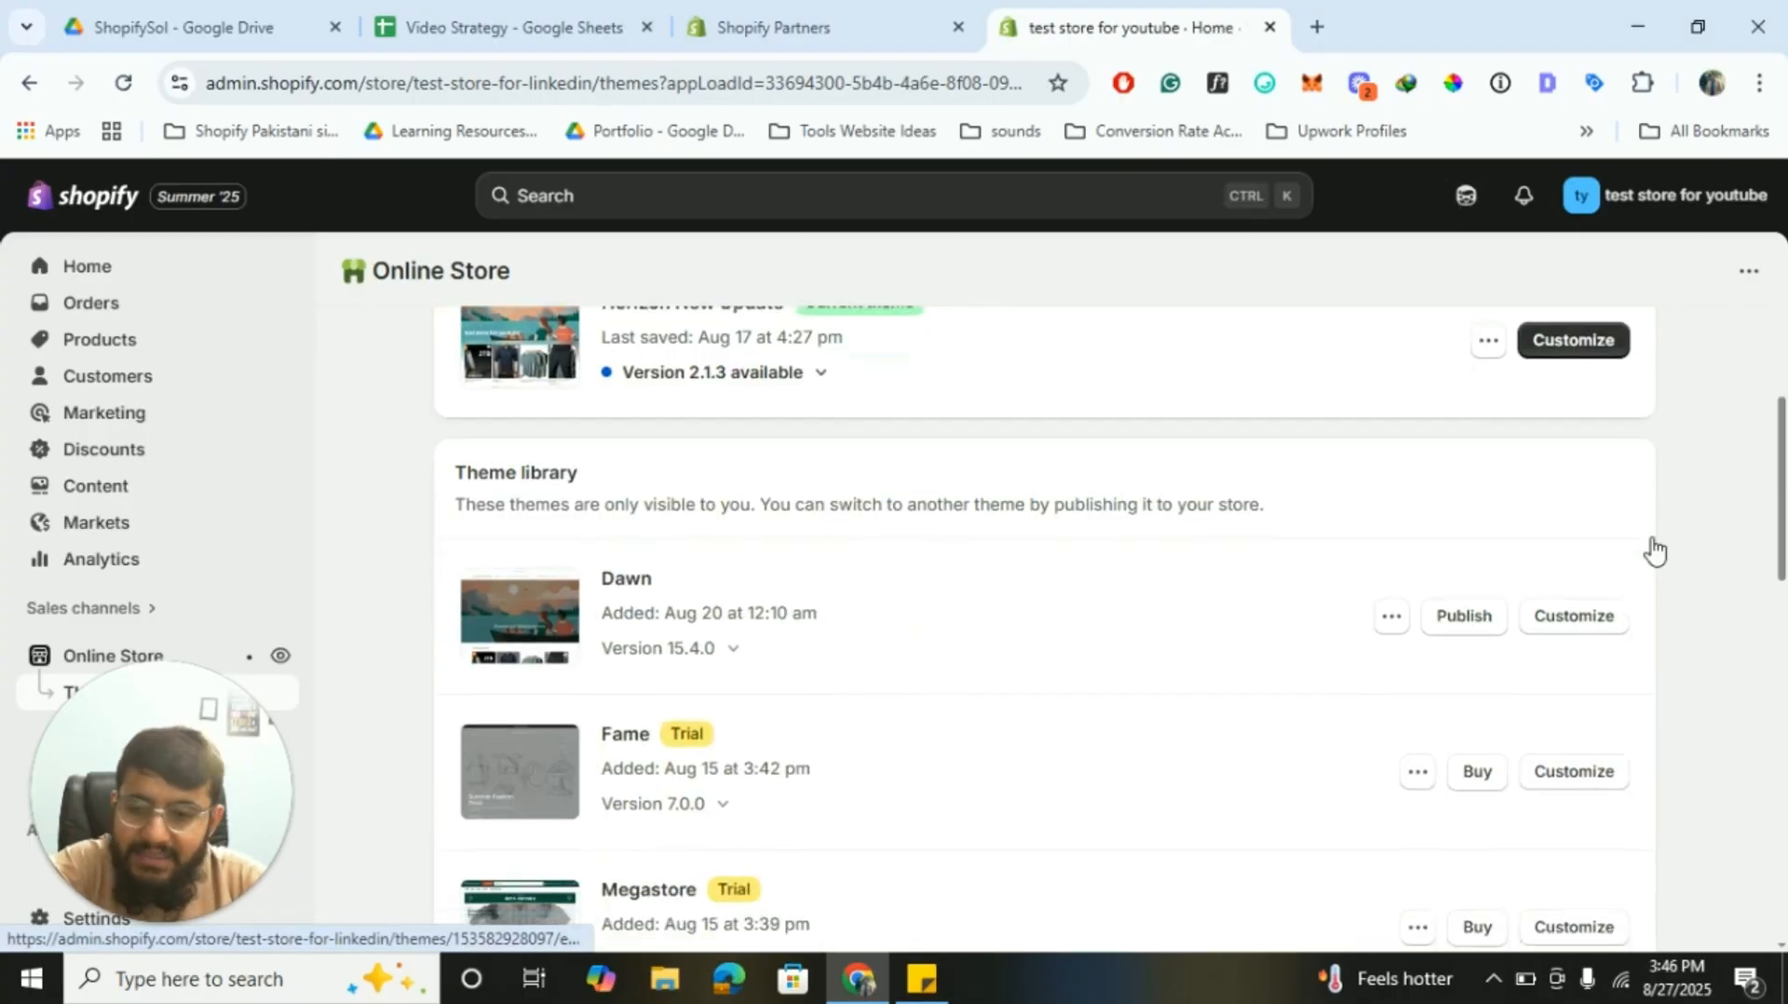
scroll(1652, 547, up, 5)
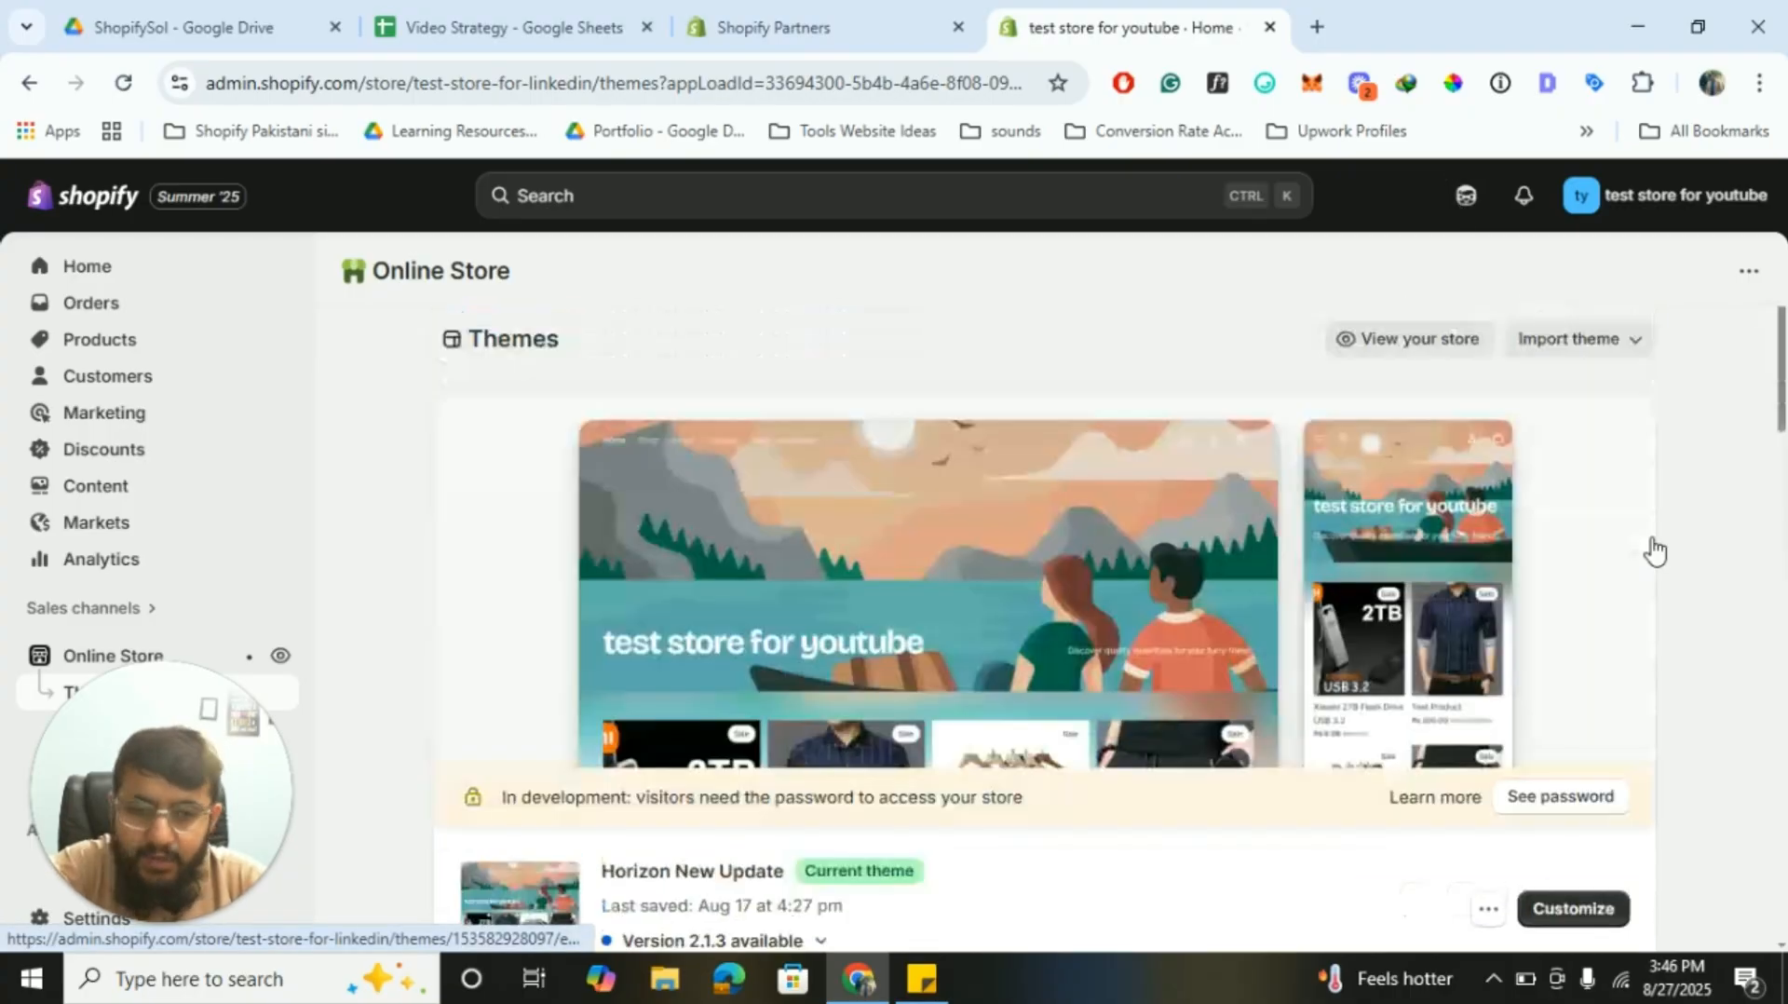
click(1458, 209)
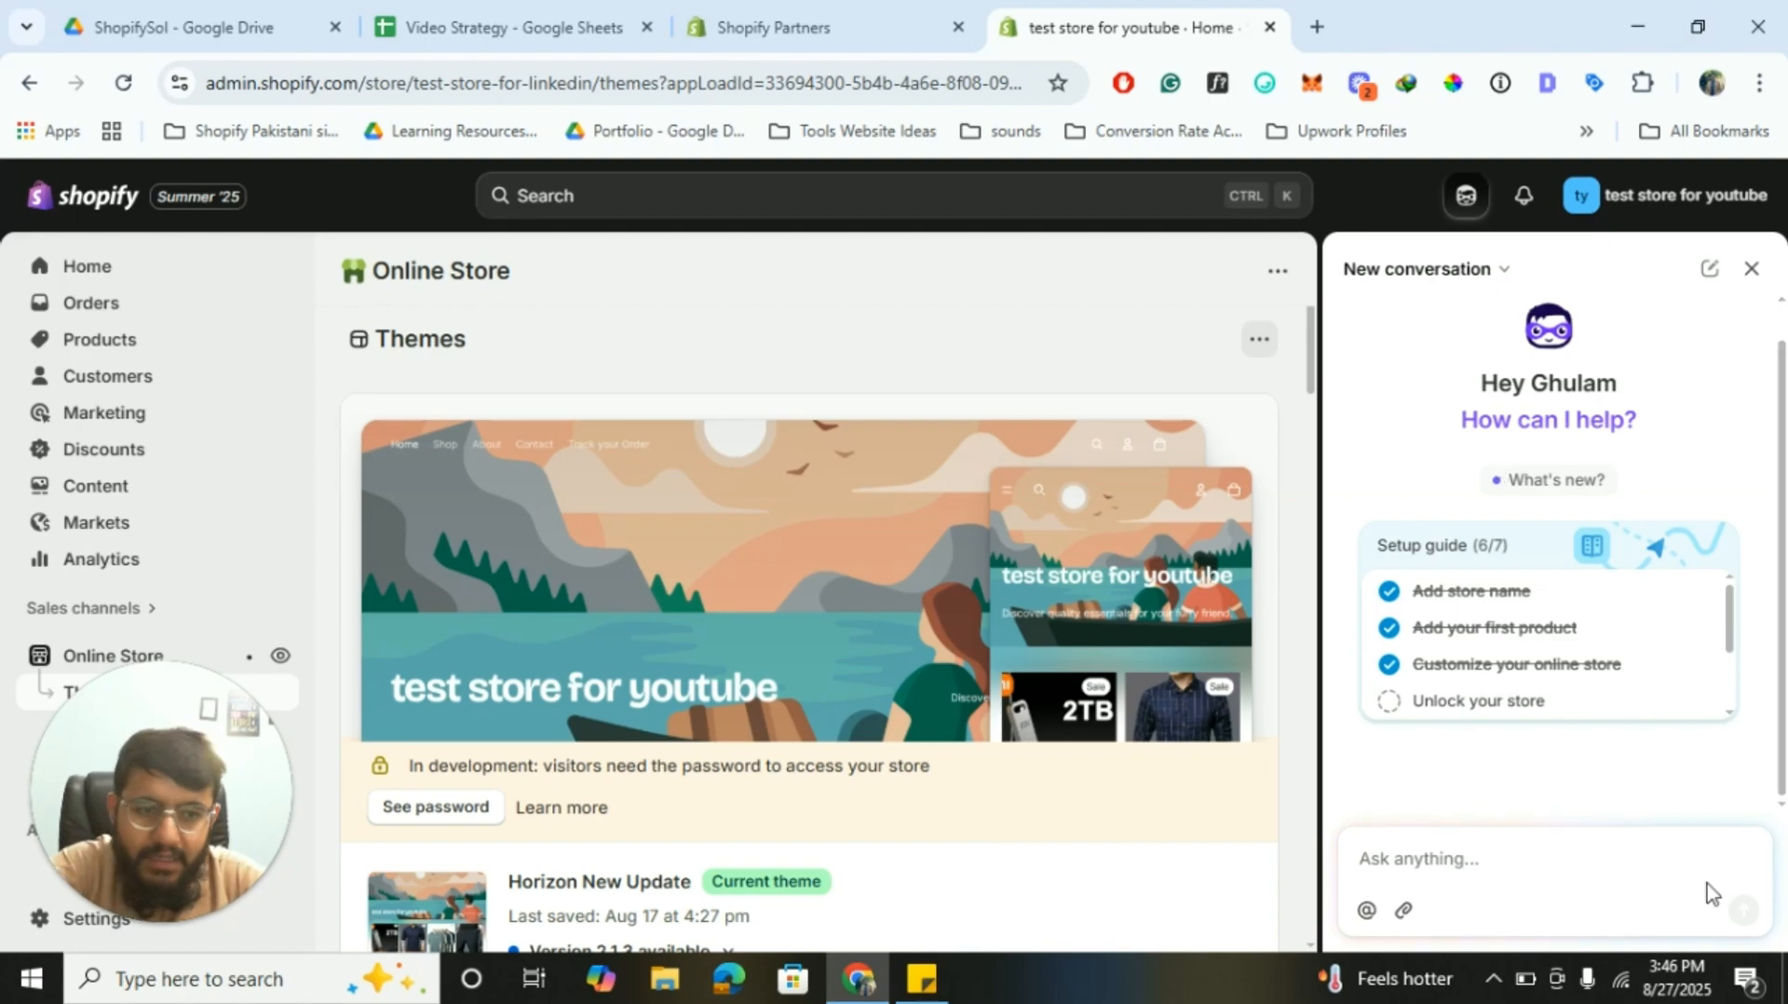
click(1753, 270)
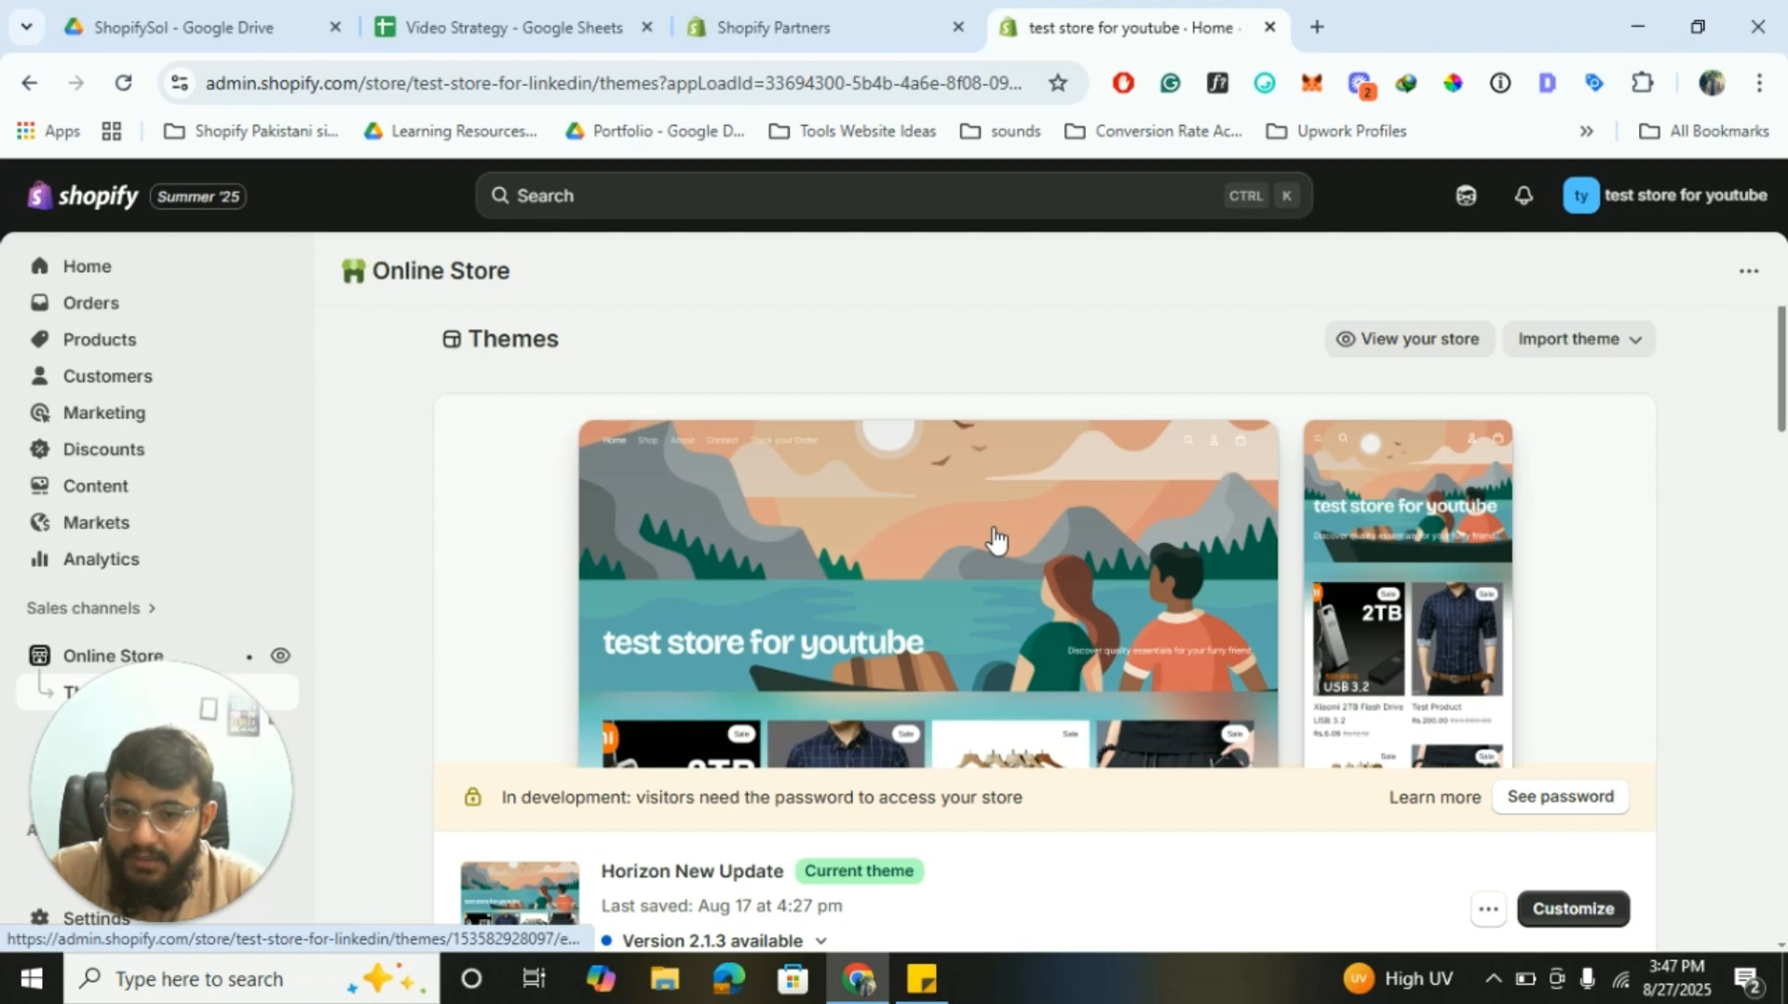
Open the current Horizon New Update theme for customization and show the home page Hero section's settings
scroll(1449, 629, down, 3)
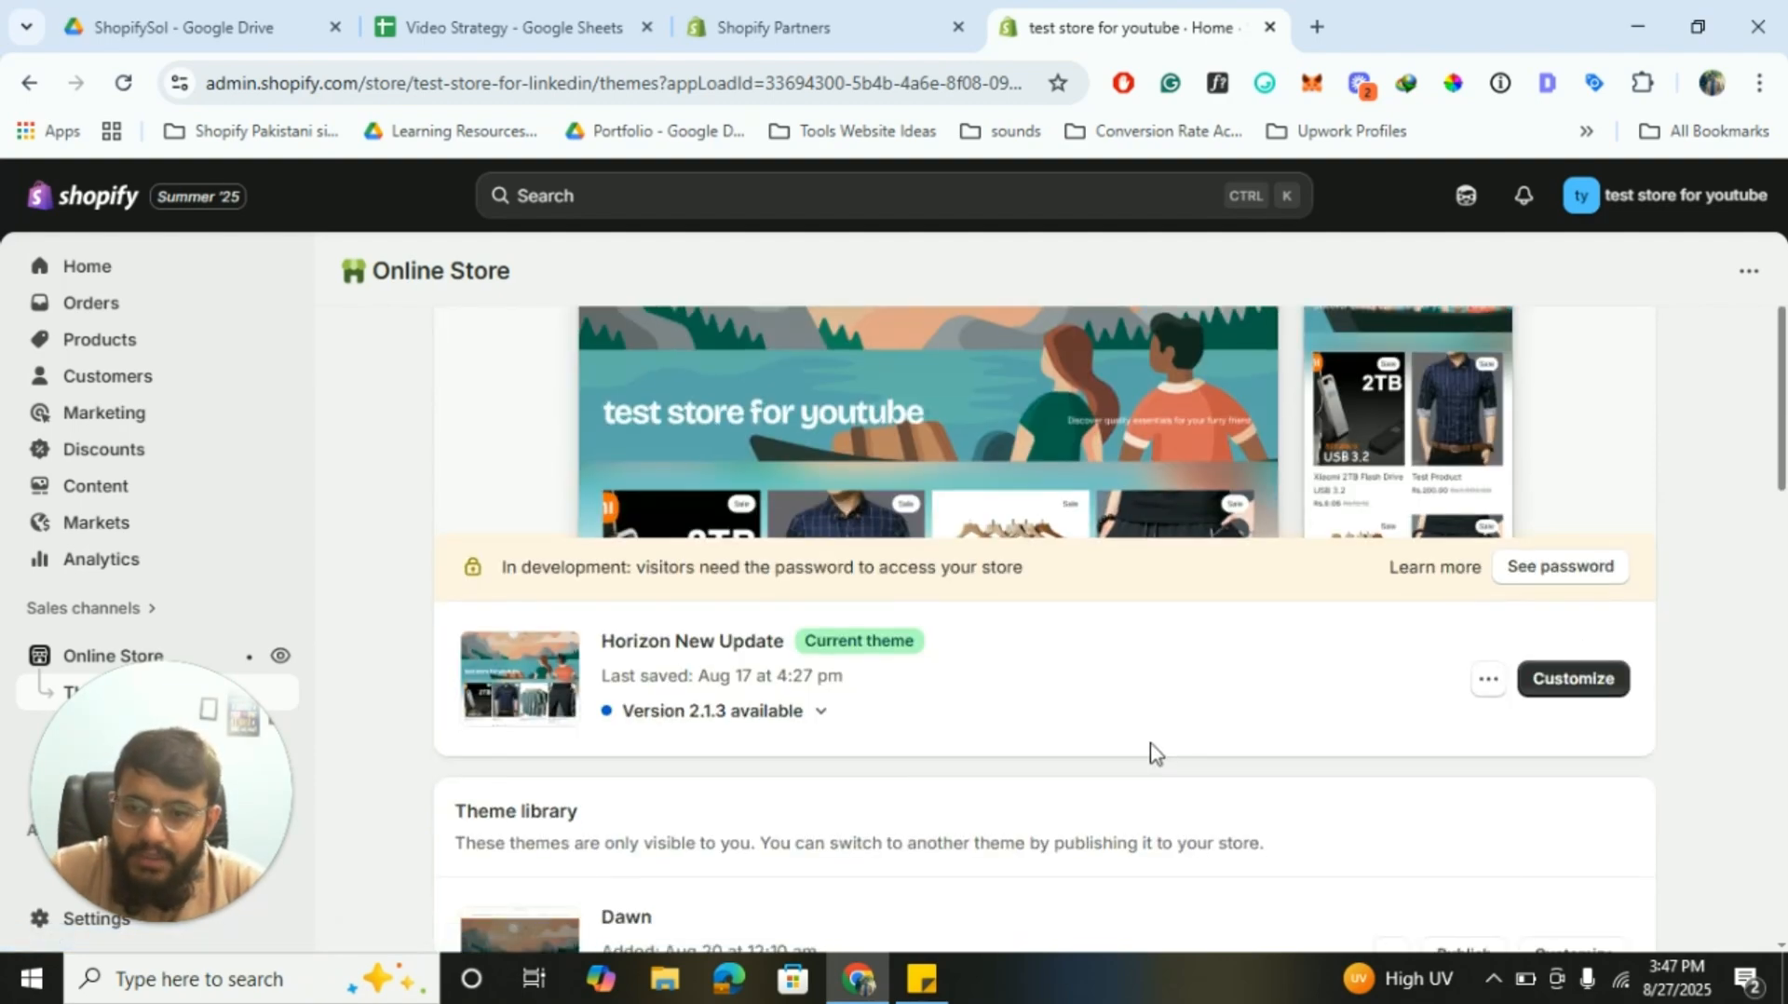
click(1579, 697)
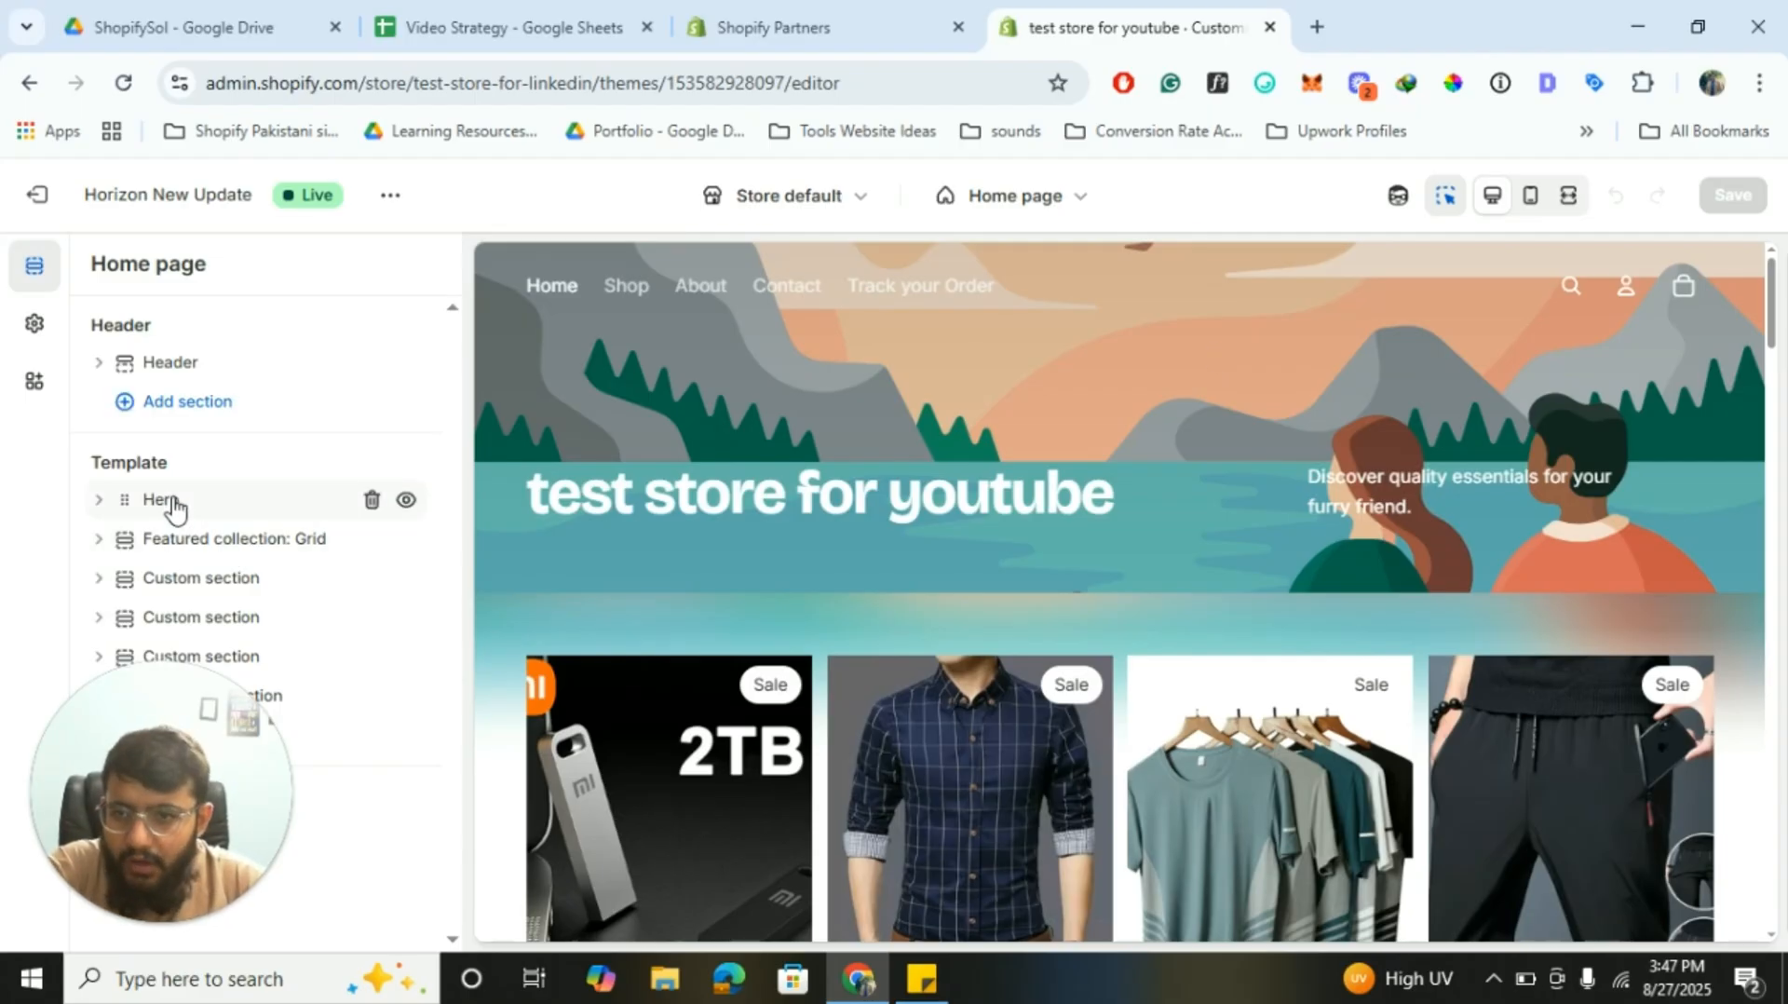
click(173, 508)
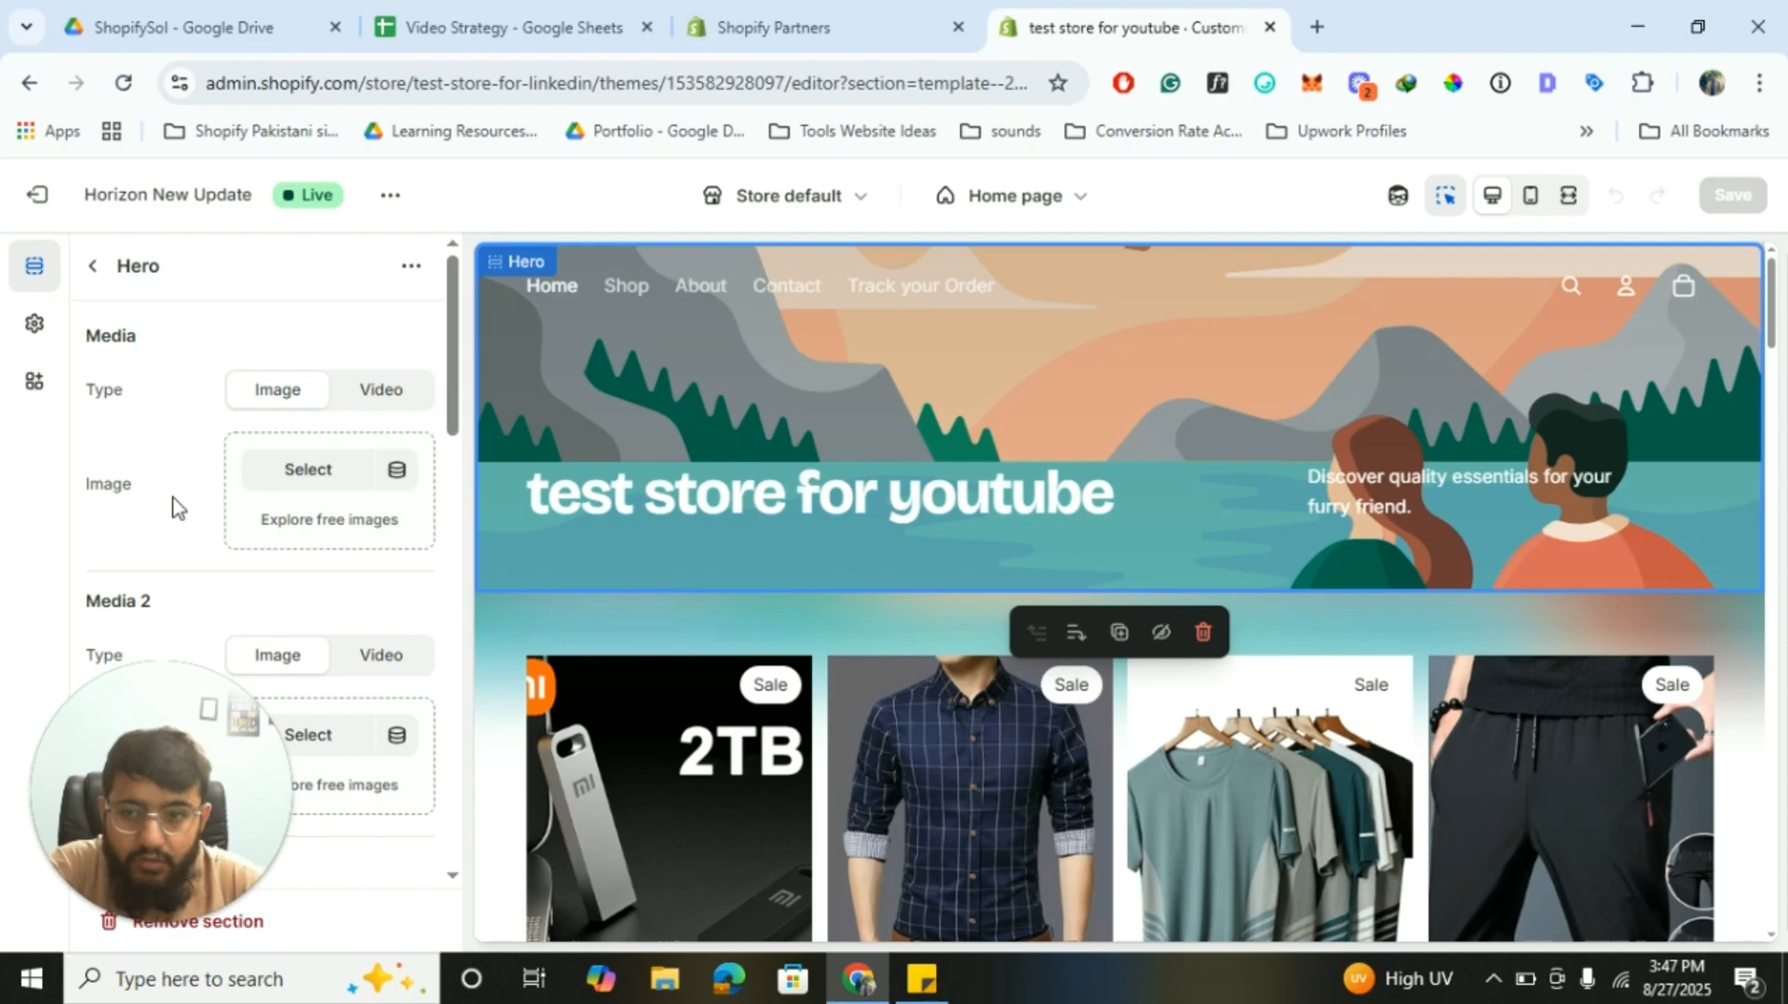
Generate an image from the prompt "a baby playing with toys" and set it as the Hero section's first media image
click(310, 472)
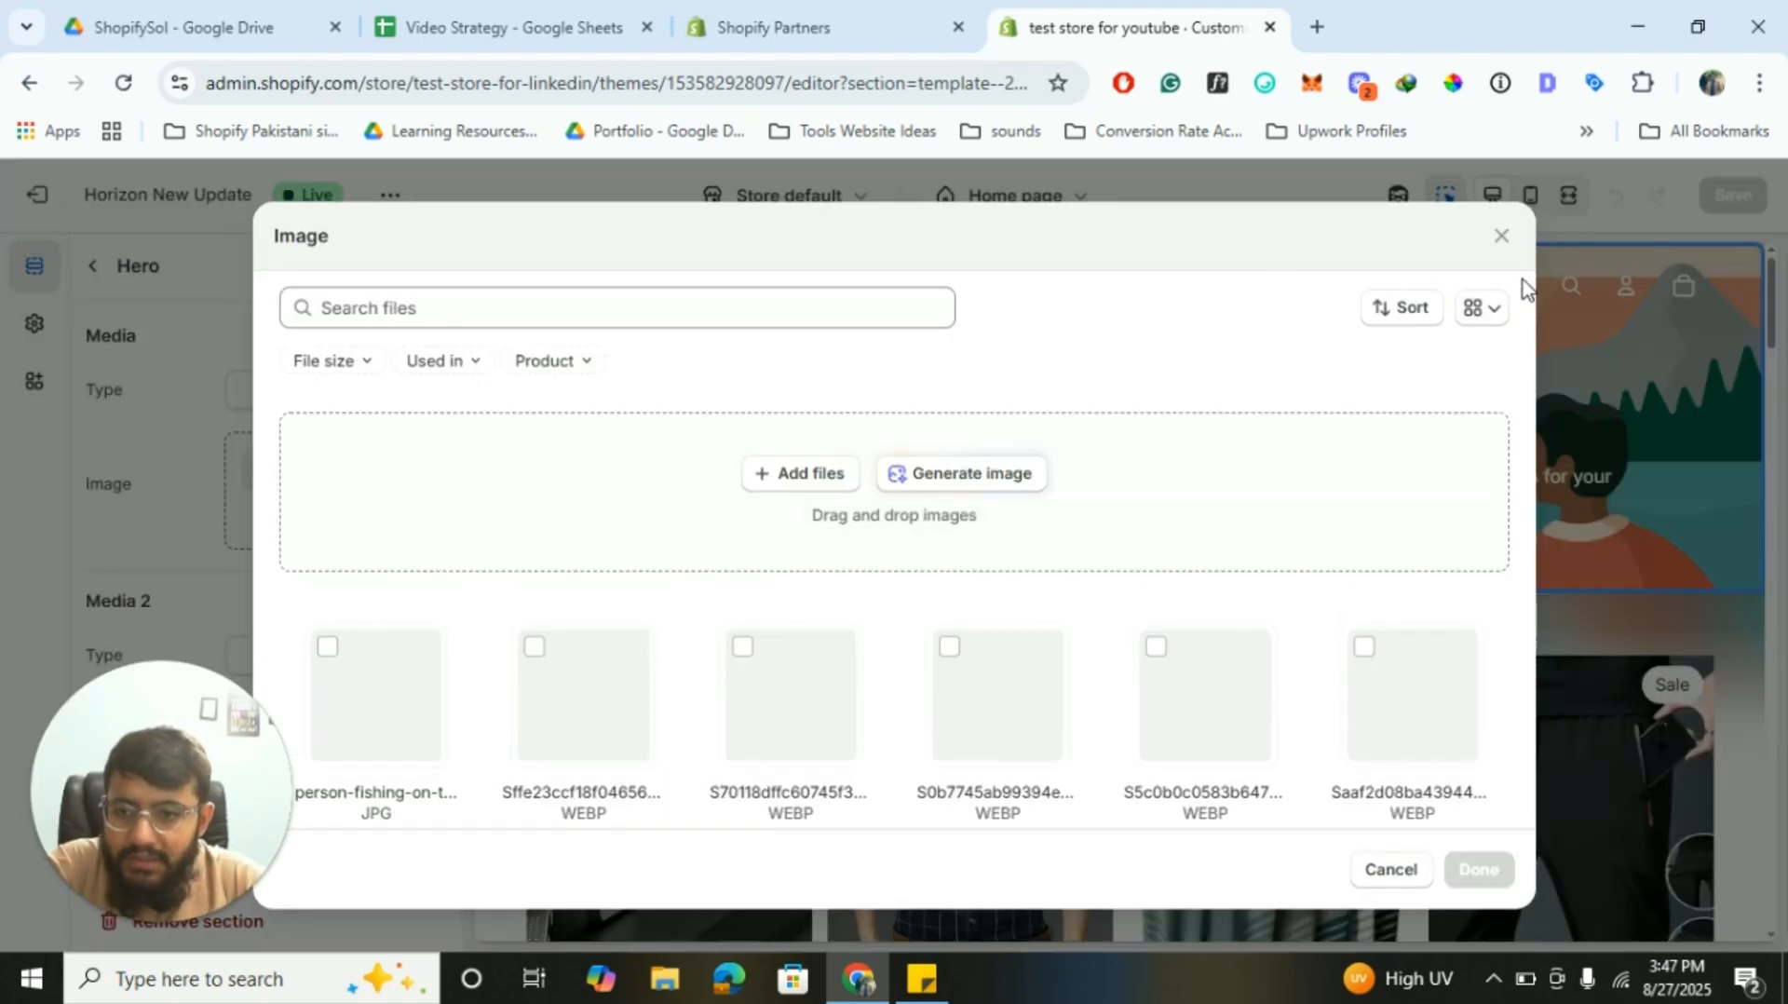
click(1501, 239)
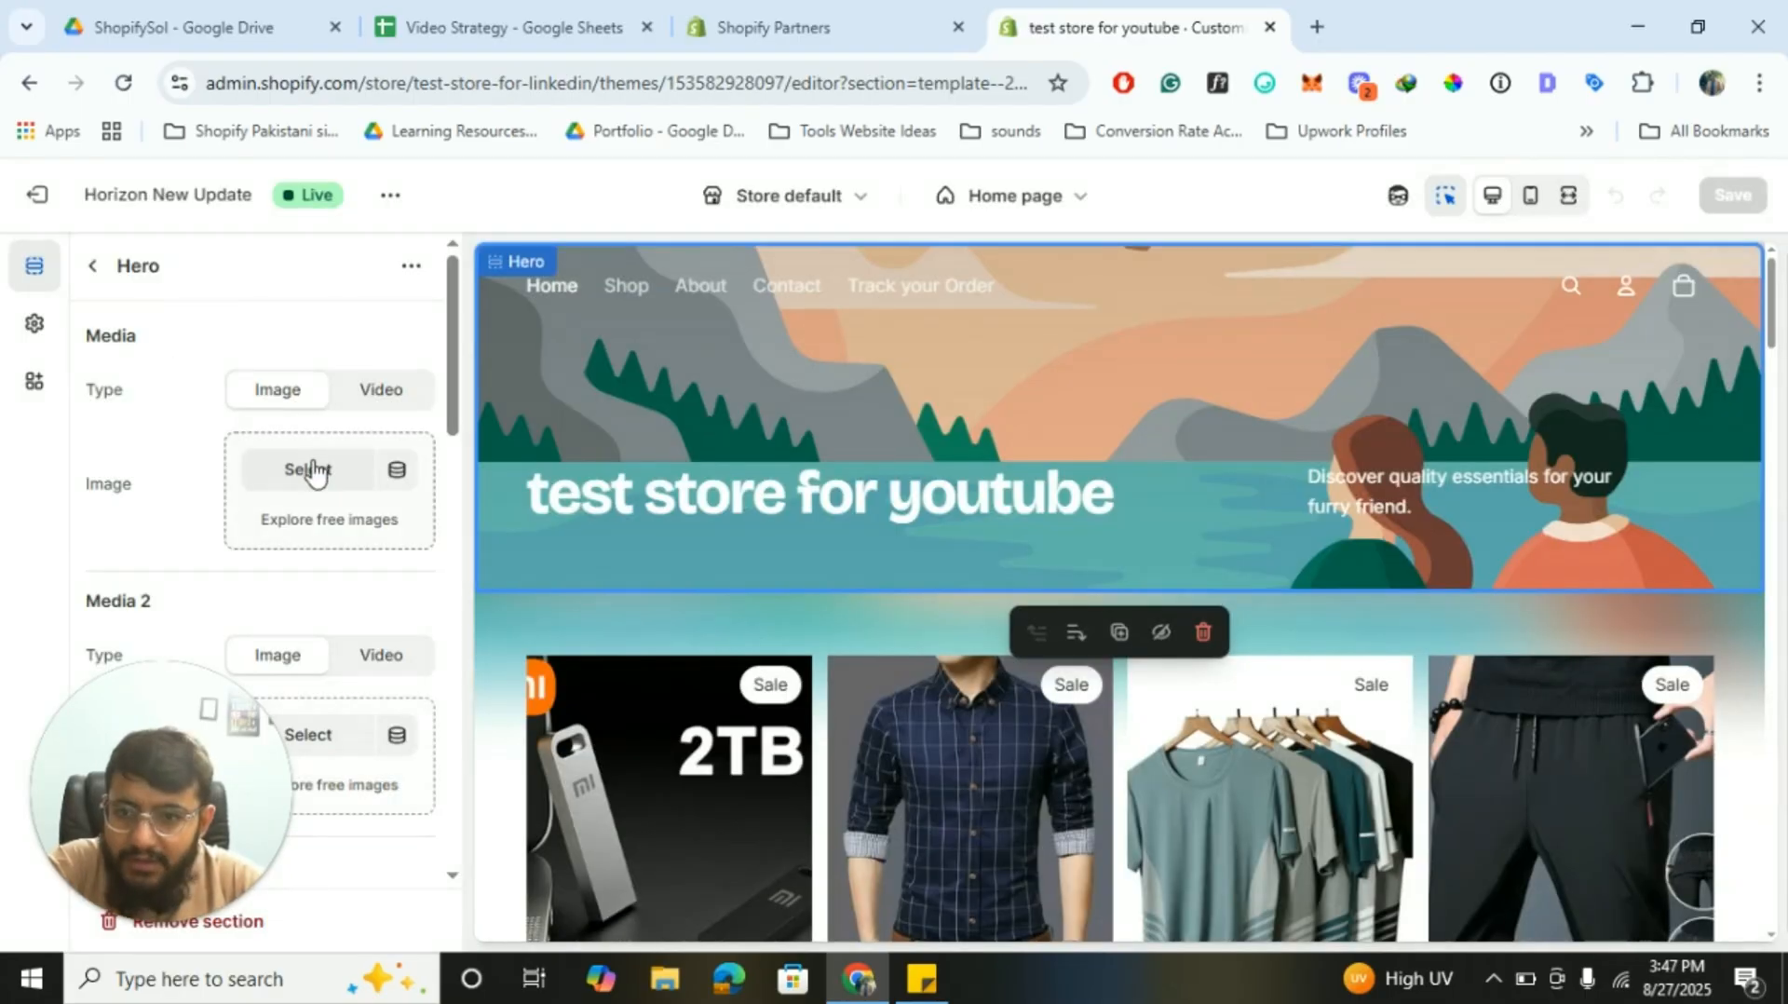
click(310, 473)
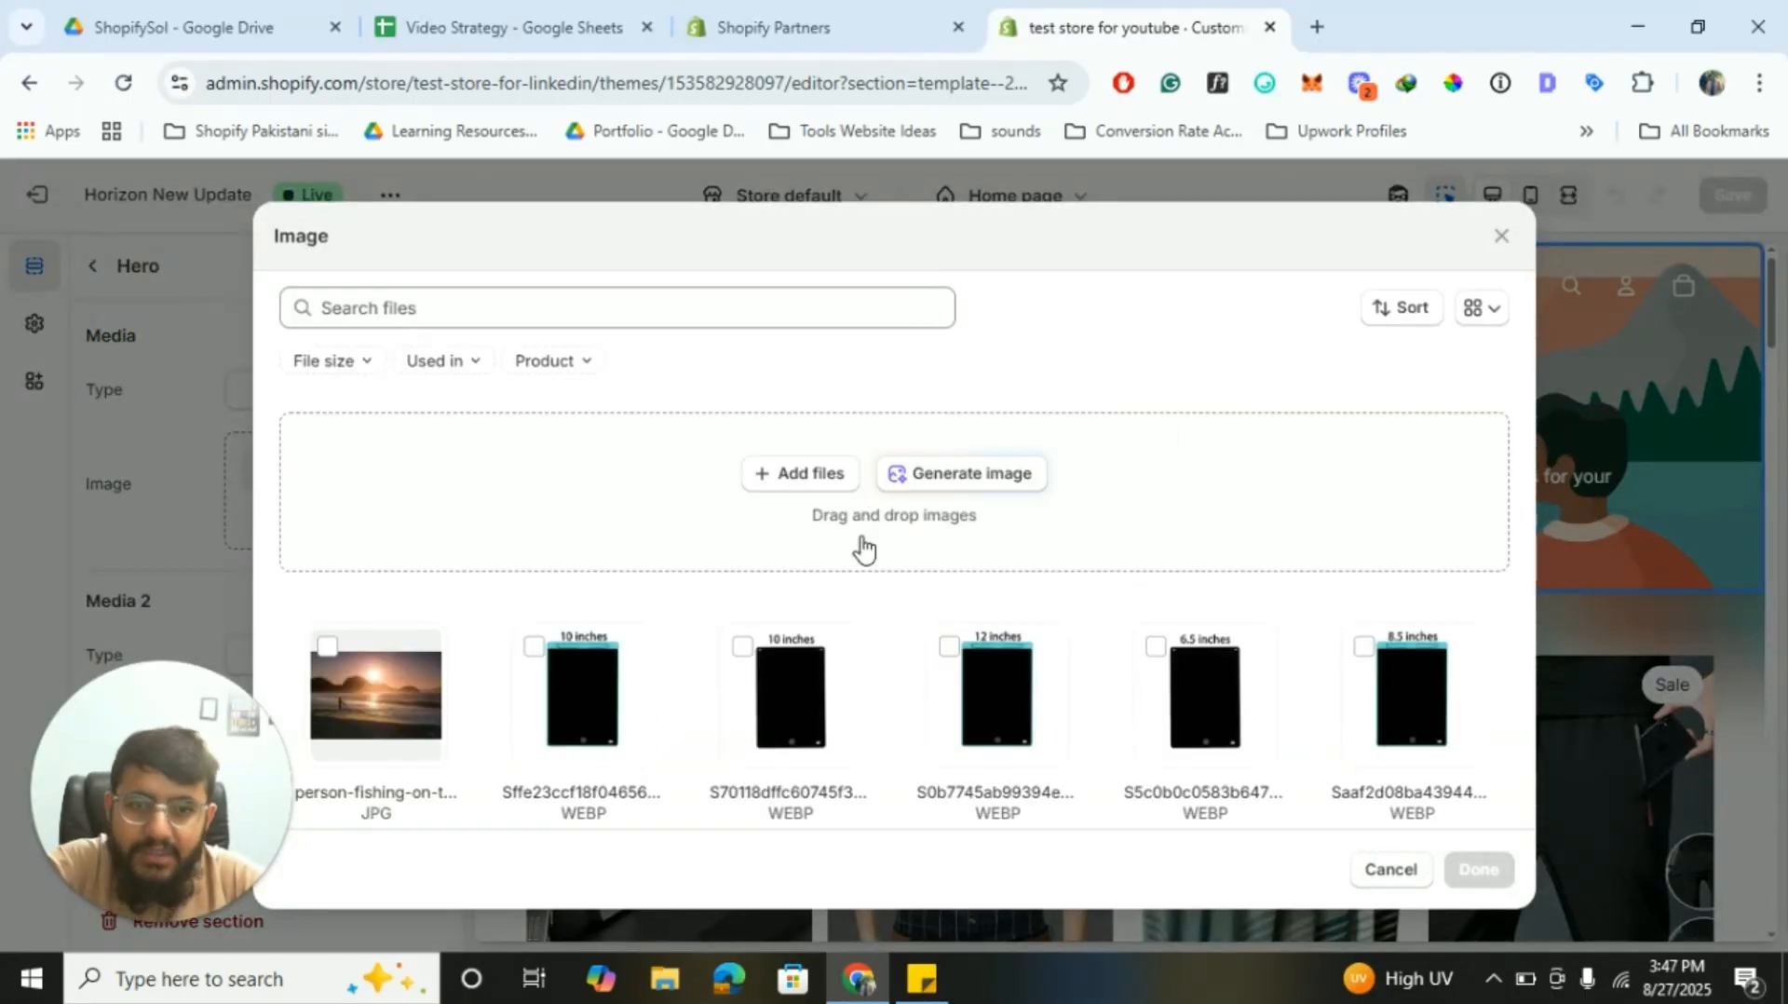
click(1005, 473)
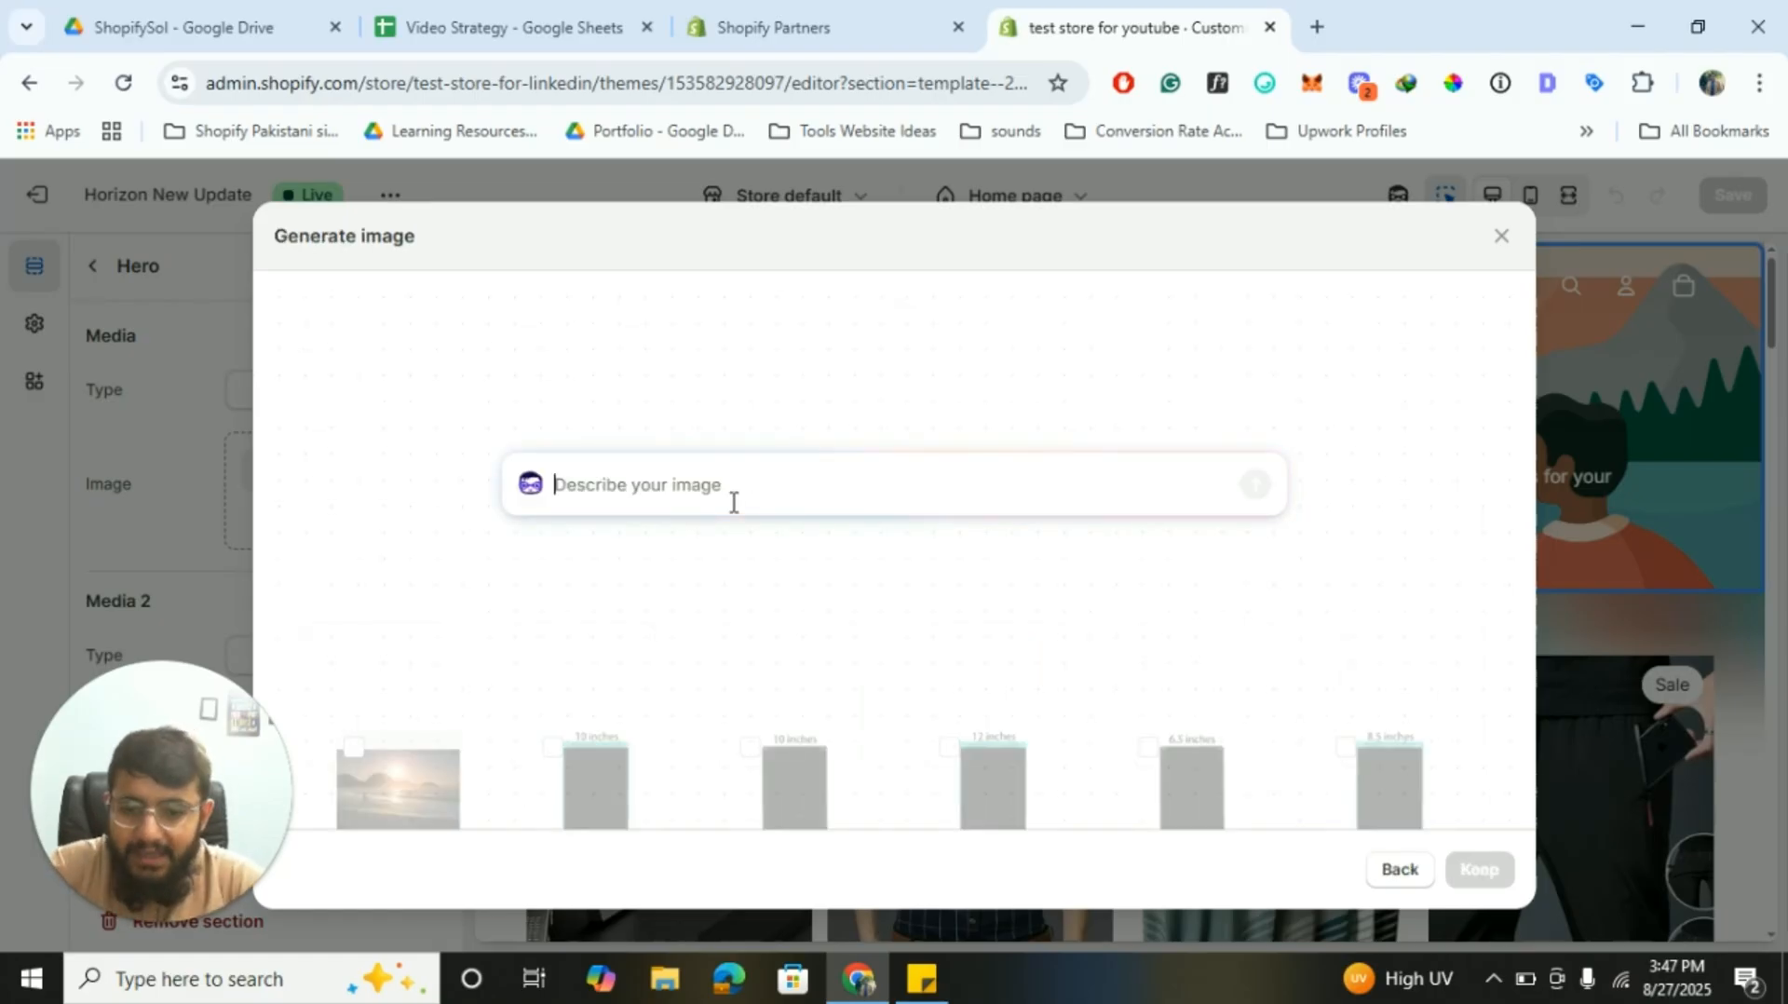
text(a ba)
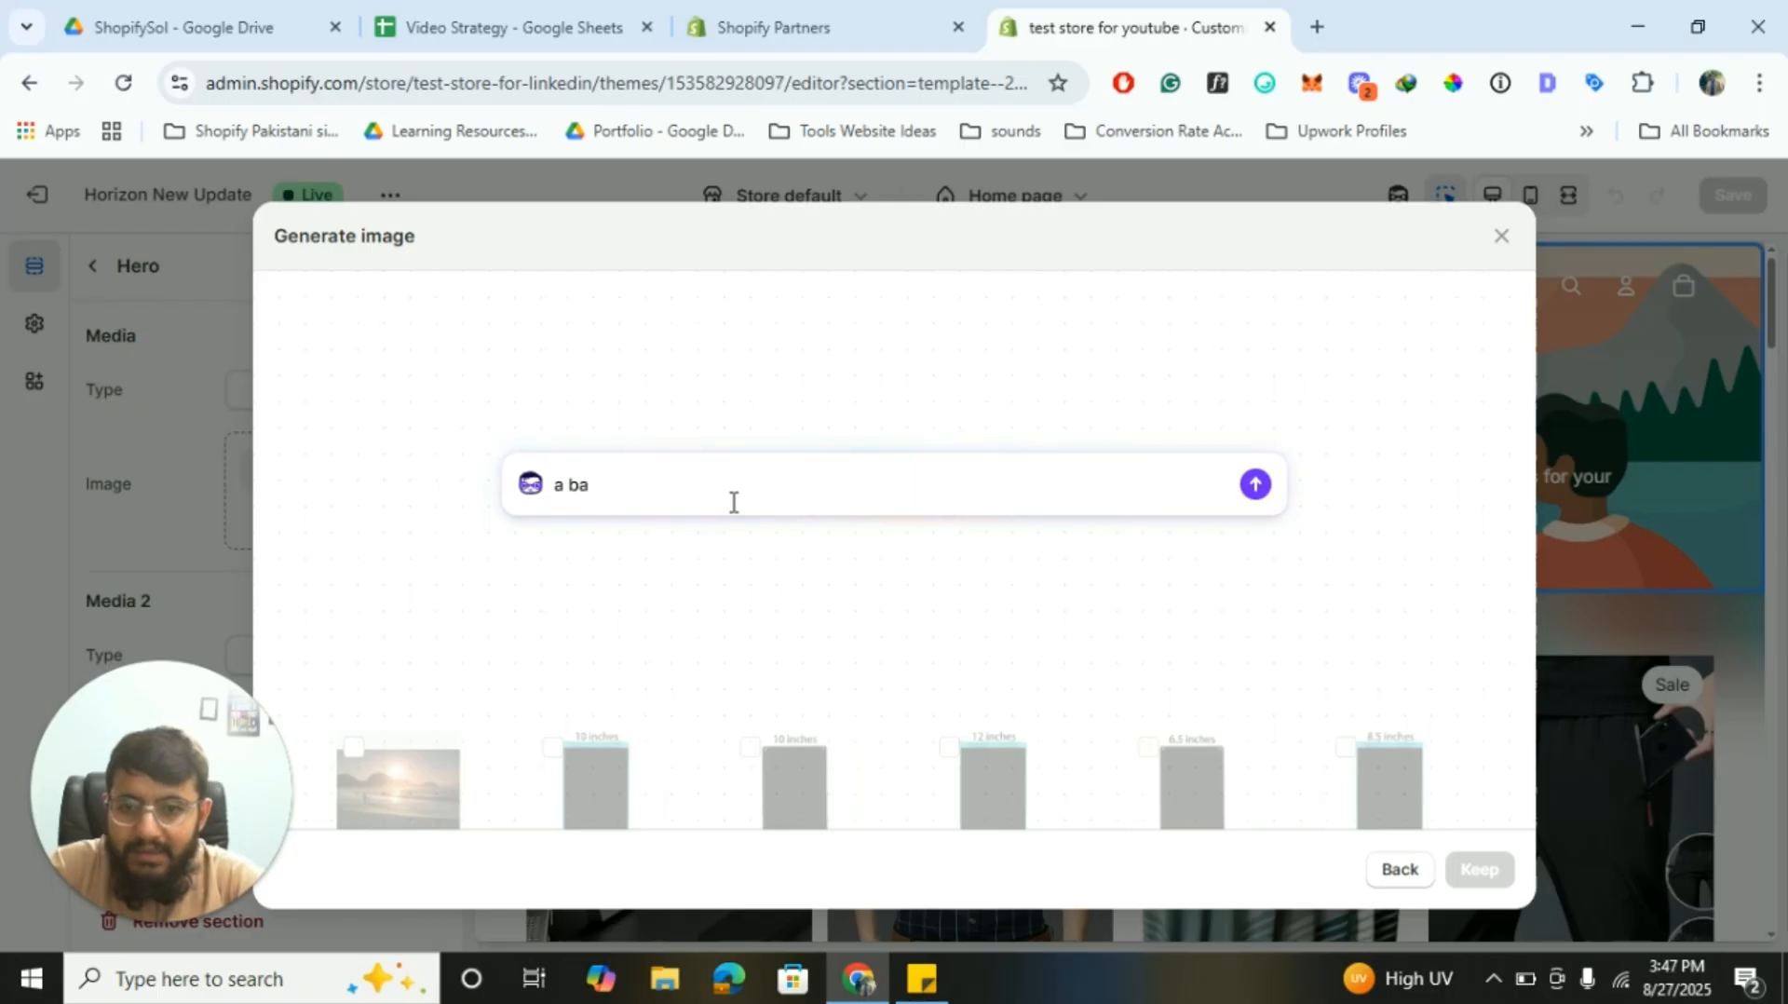
text(by playi)
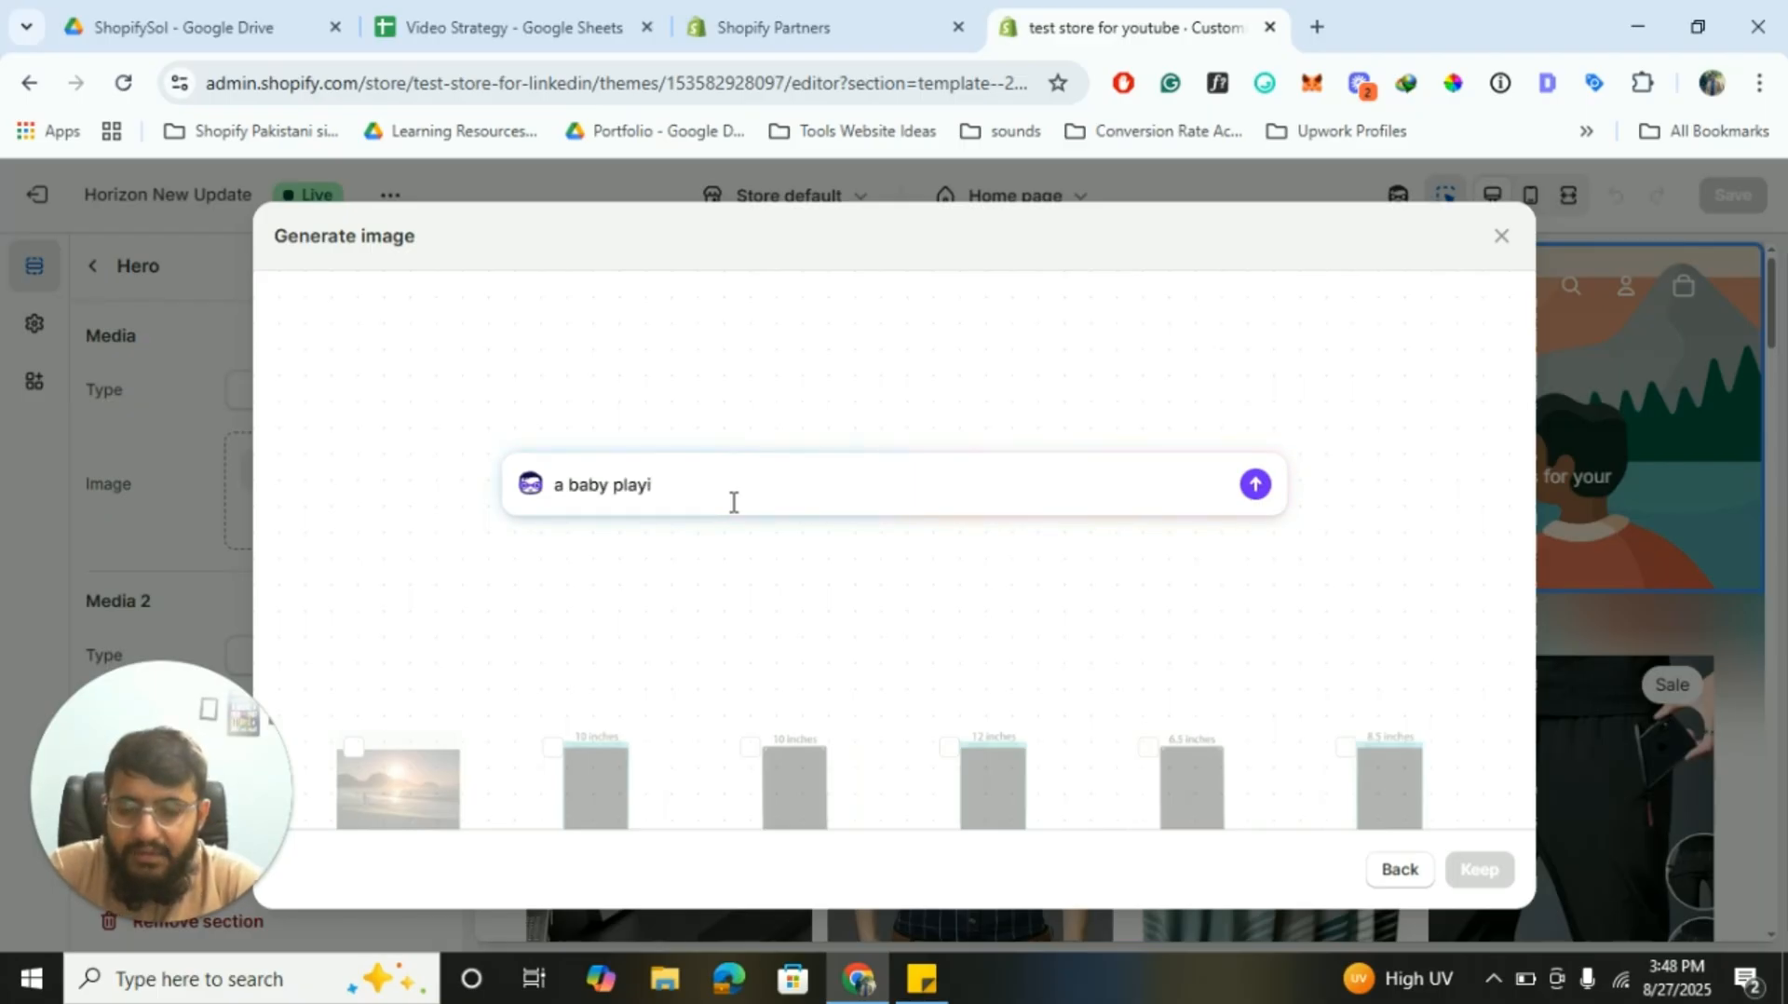
text(ng with )
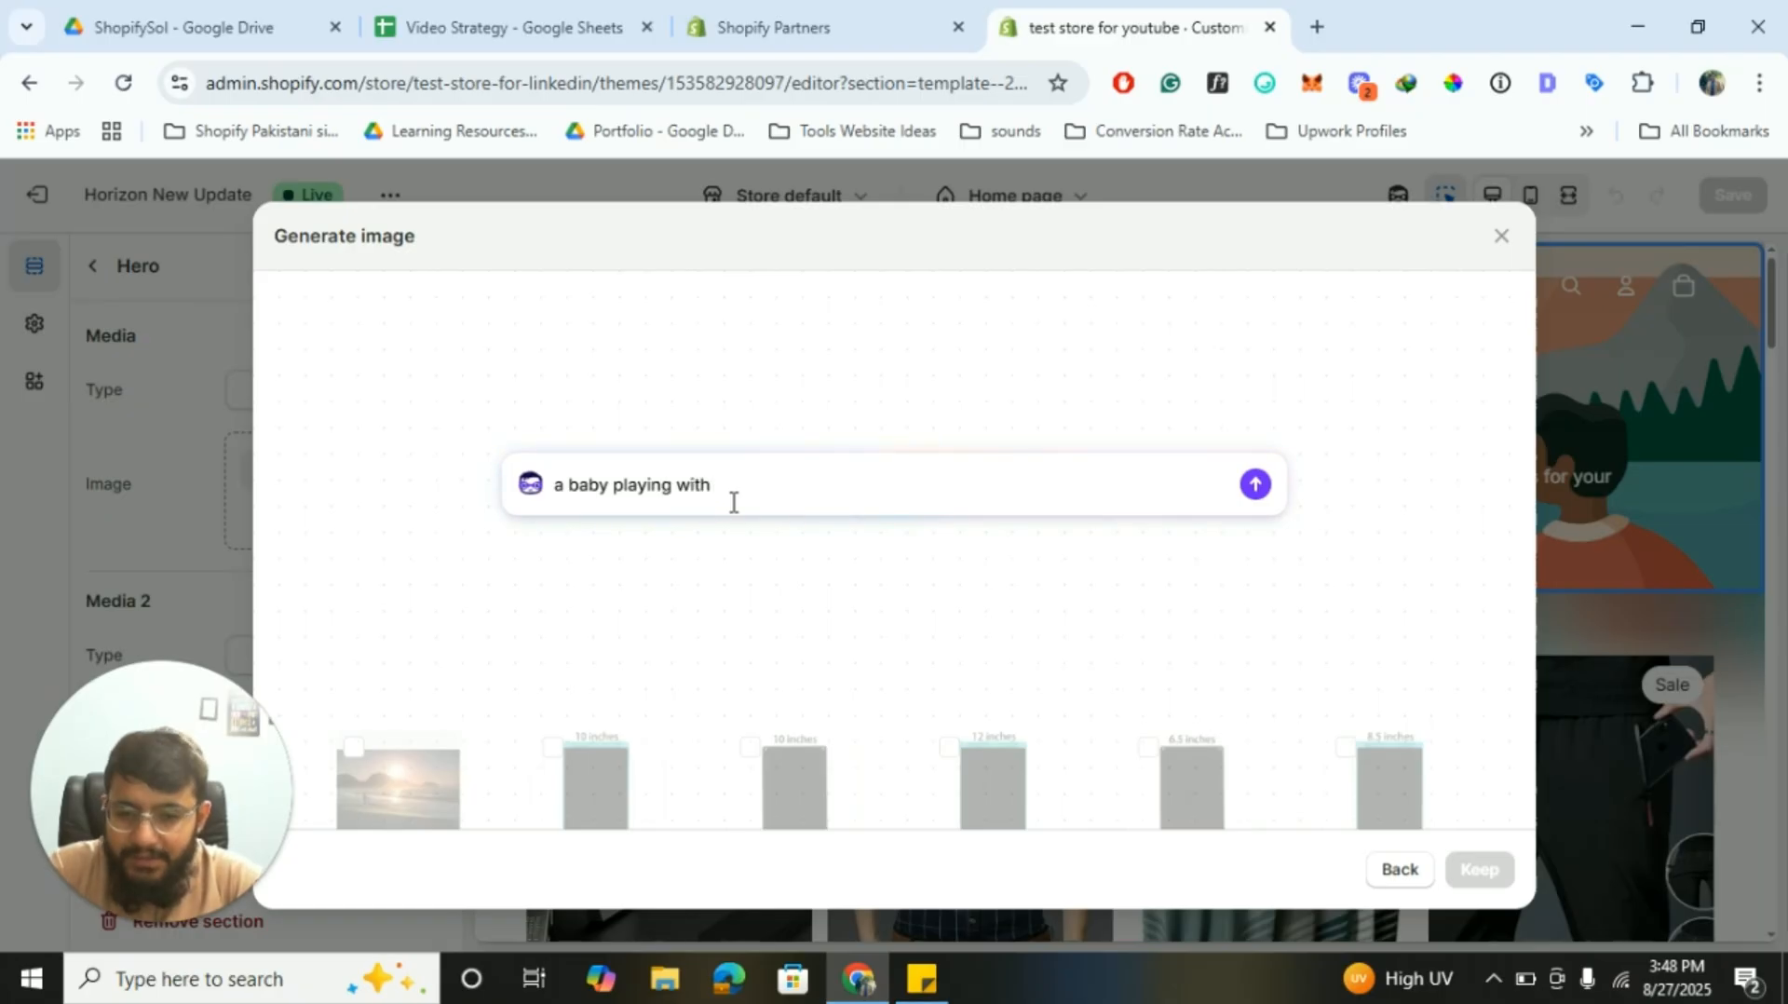
text(toys)
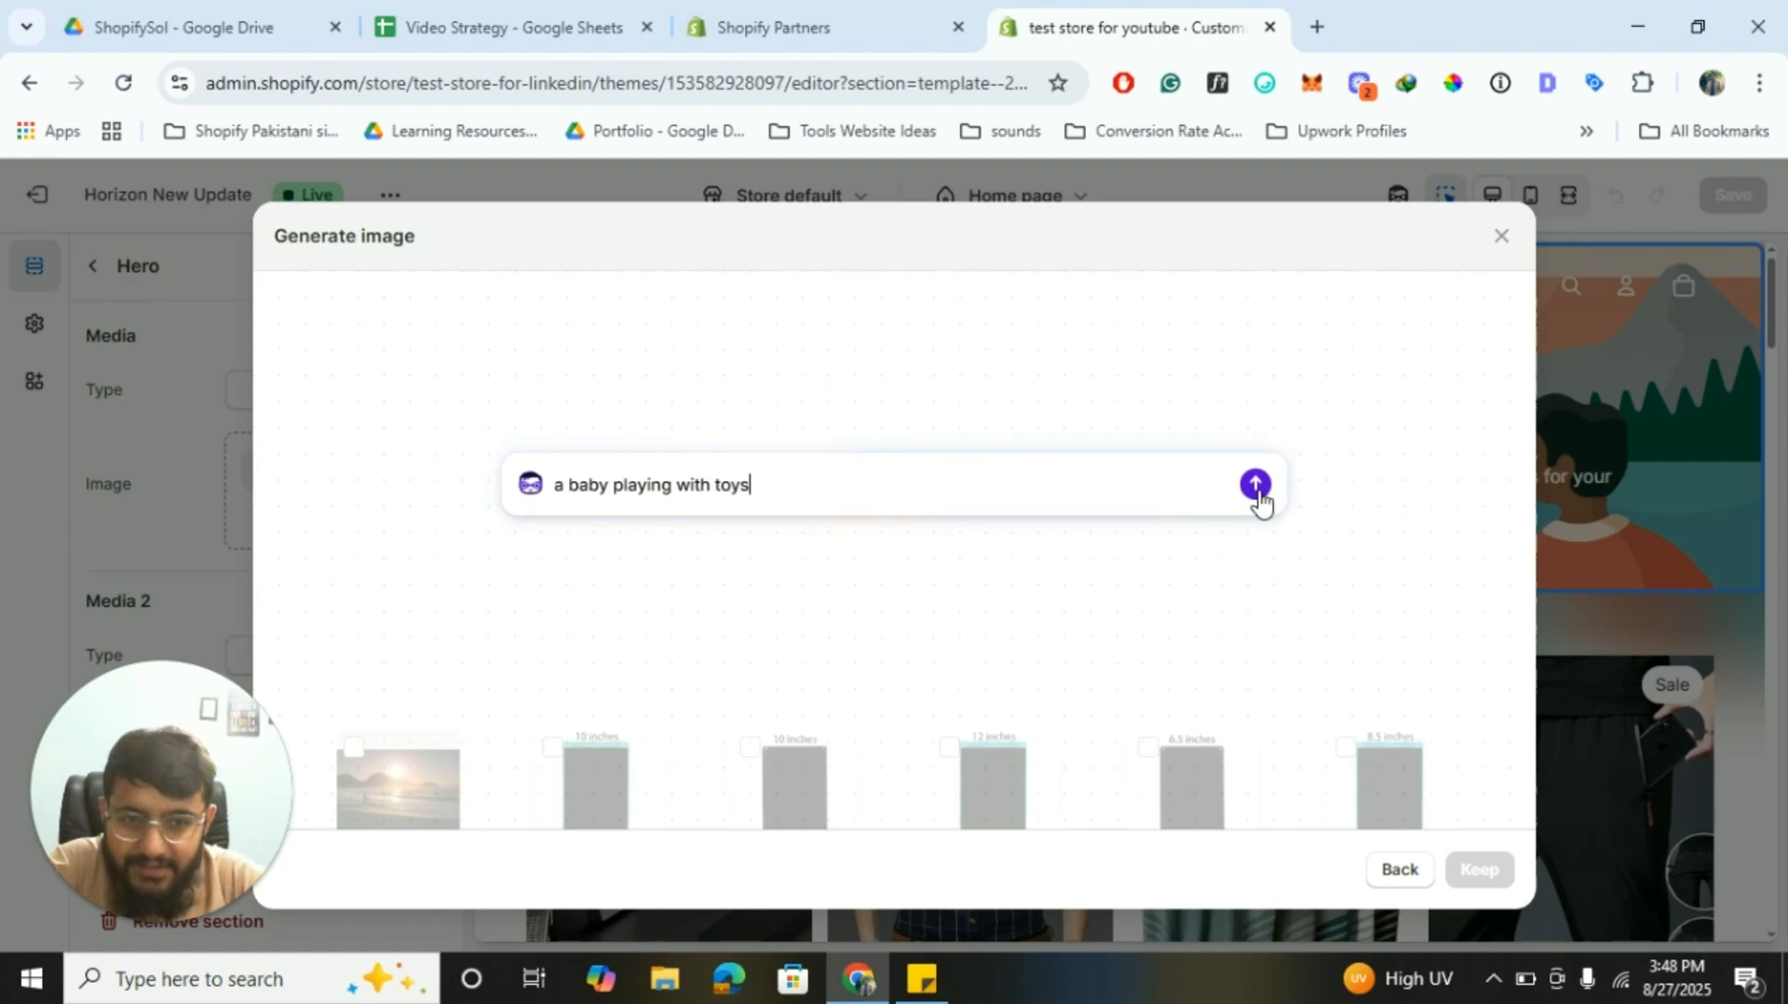
click(1255, 484)
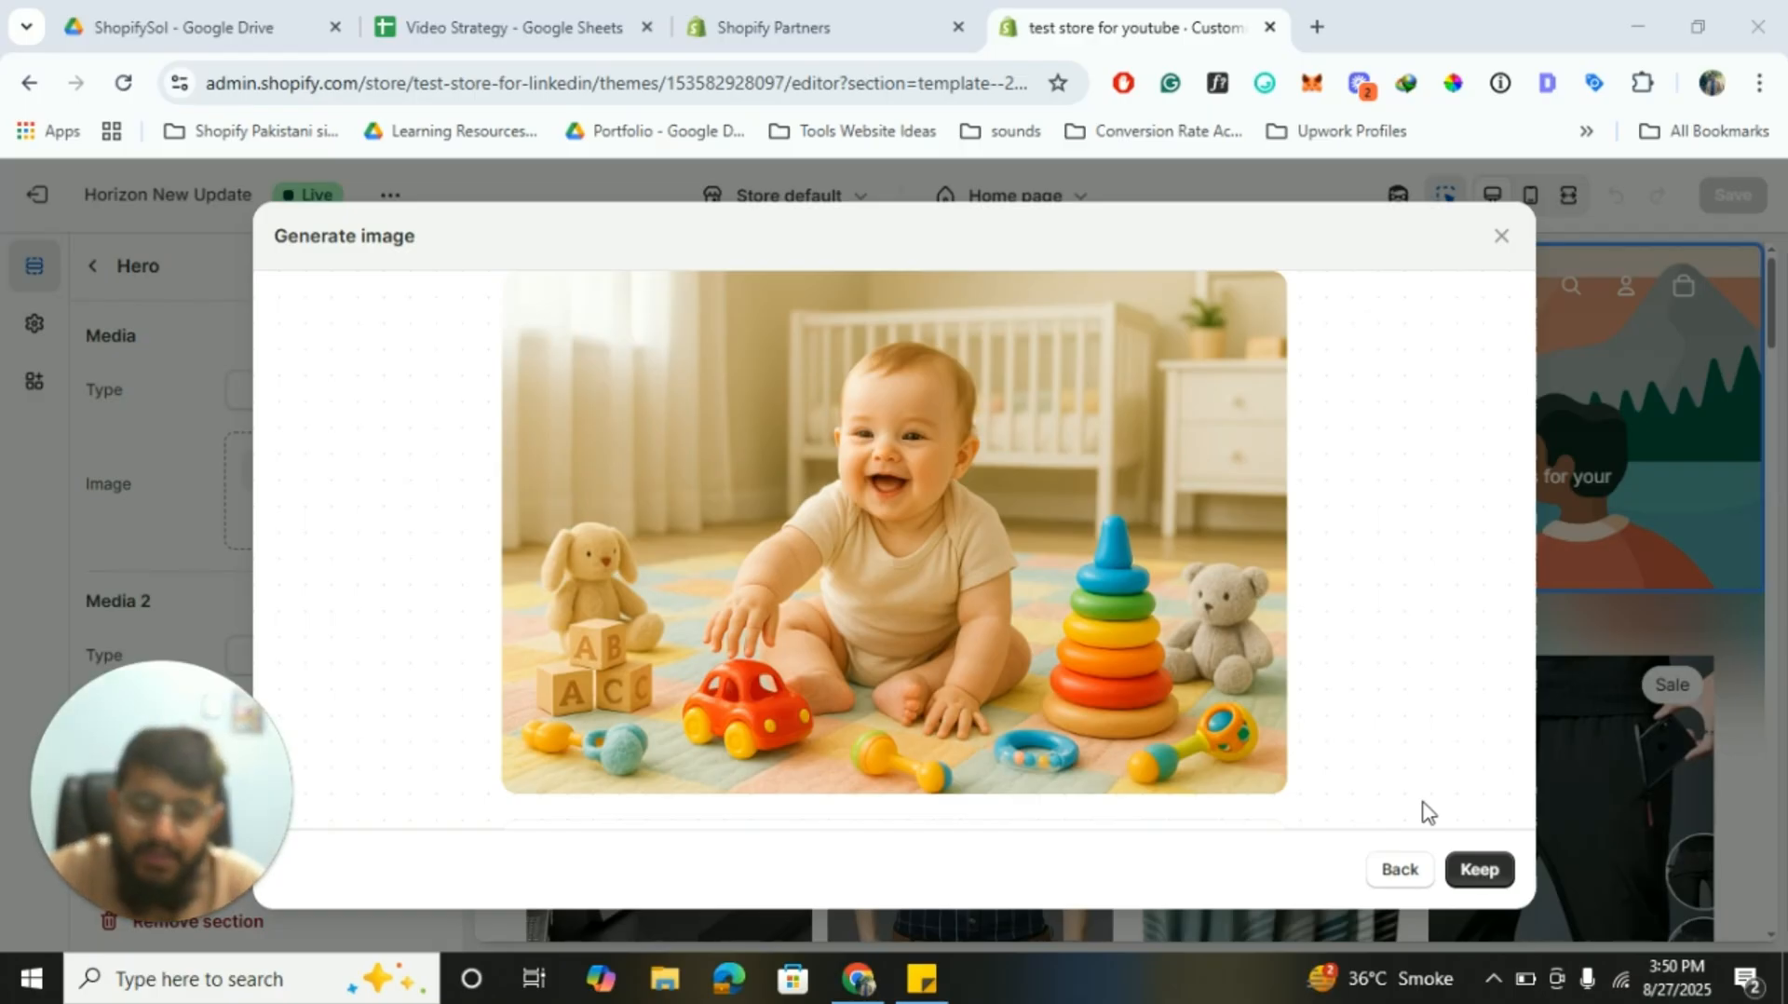
click(1480, 873)
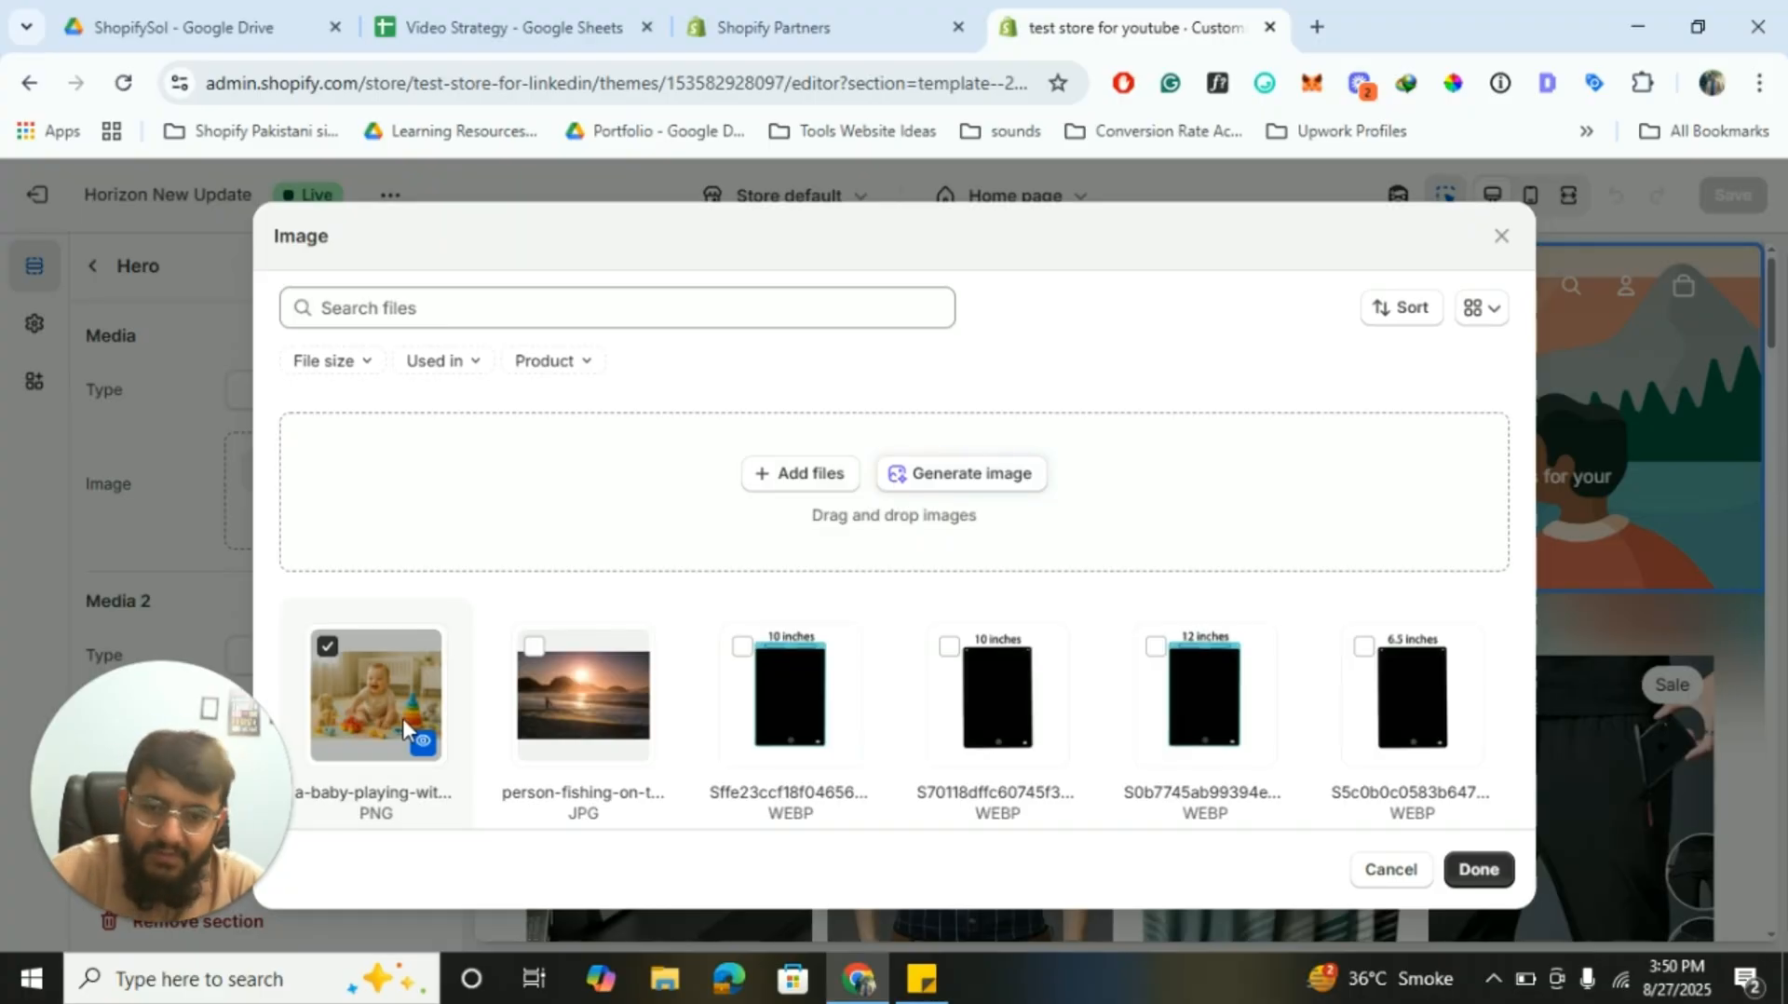
click(1480, 871)
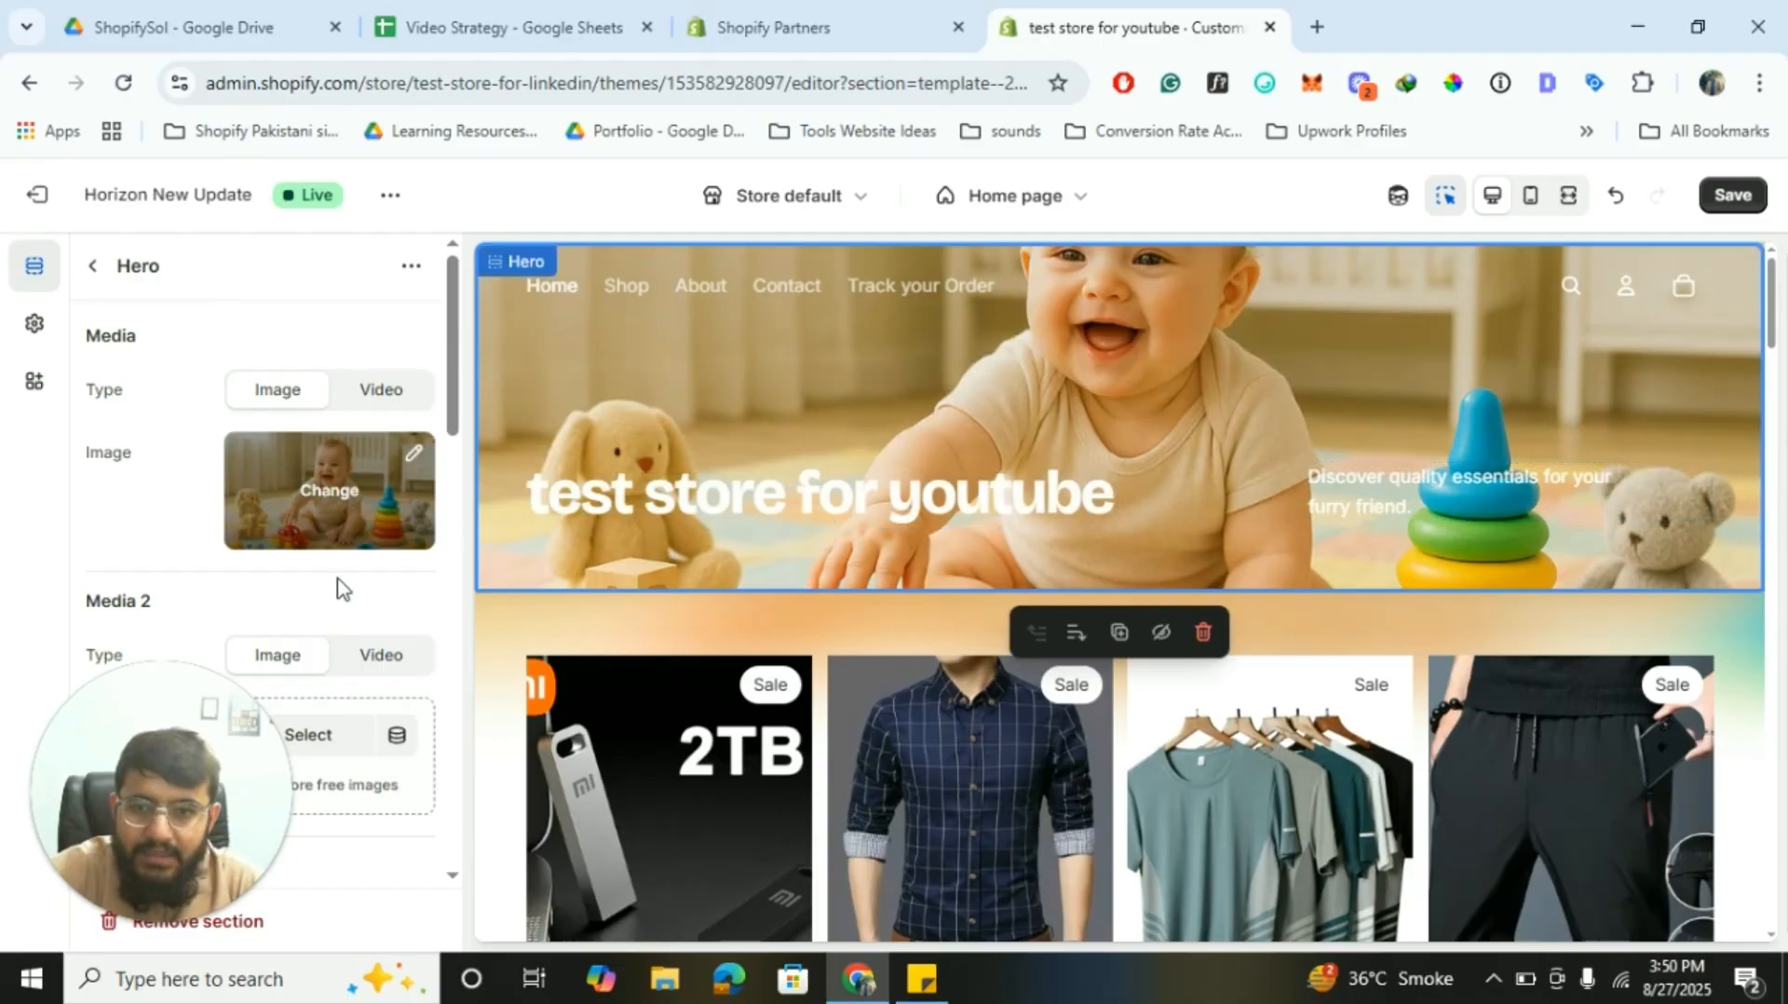
Examine the Hero section's link and layout settings and the rest of the home page preview
scroll(343, 591, down, 3)
scroll(343, 590, down, 1)
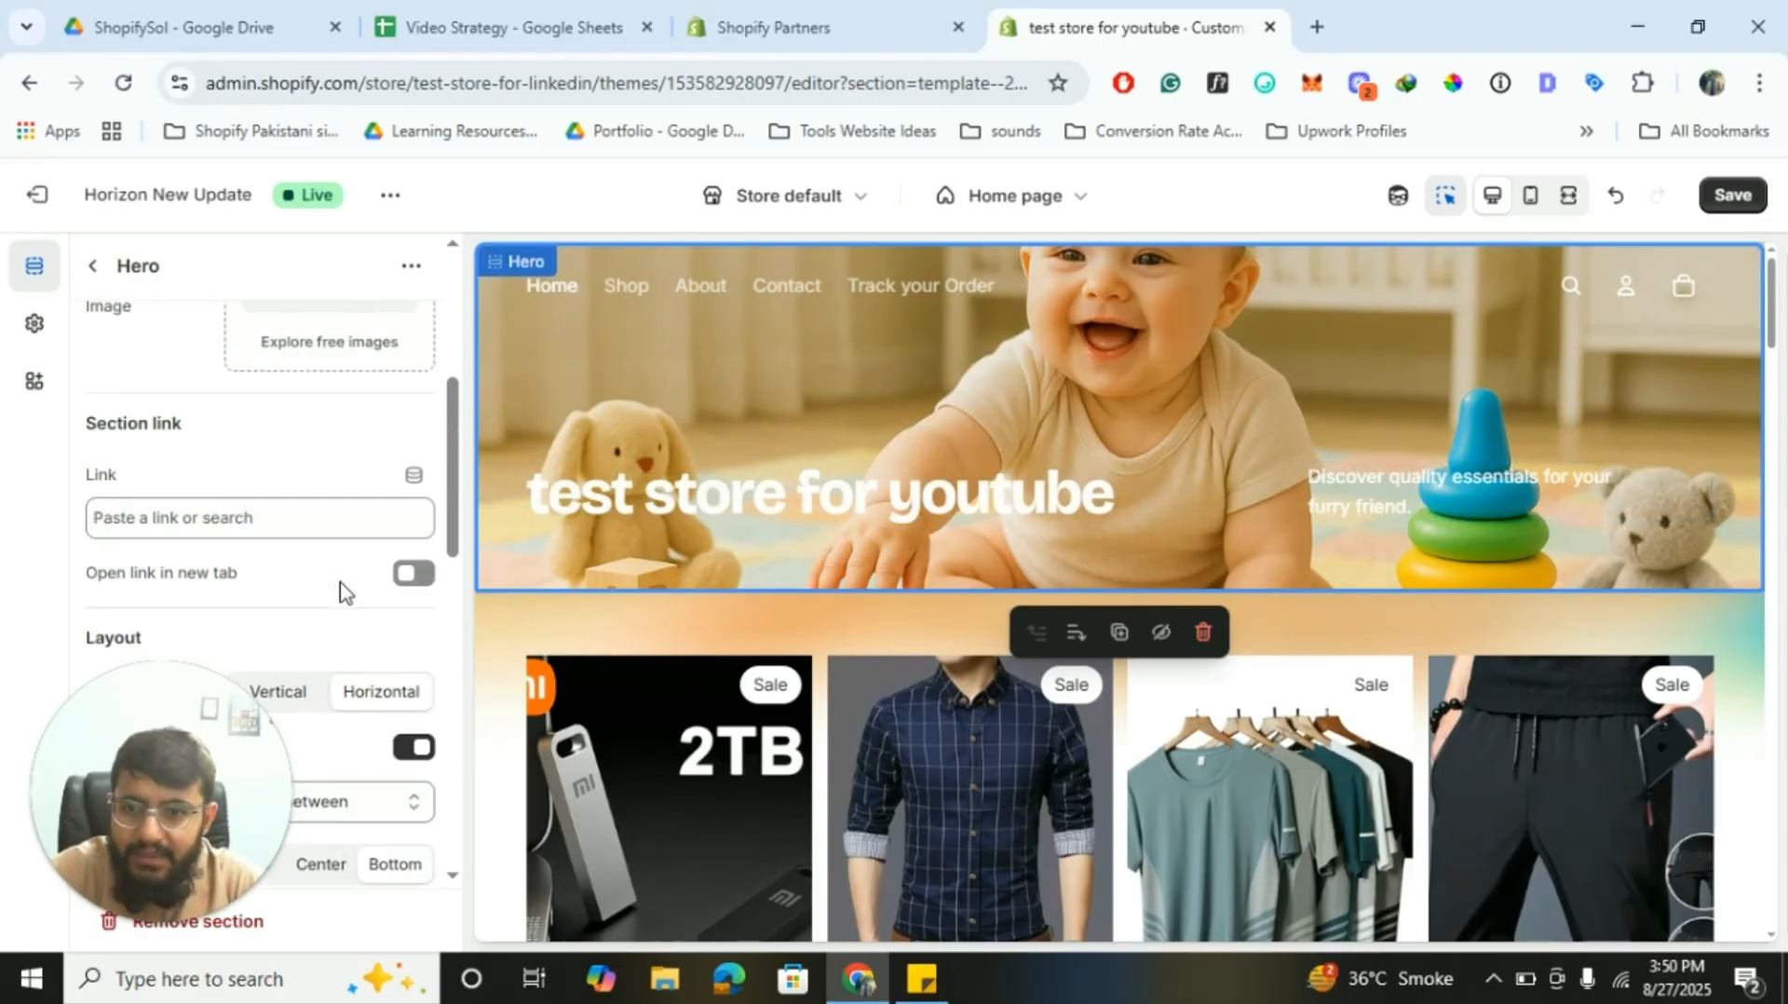
scroll(343, 590, down, 3)
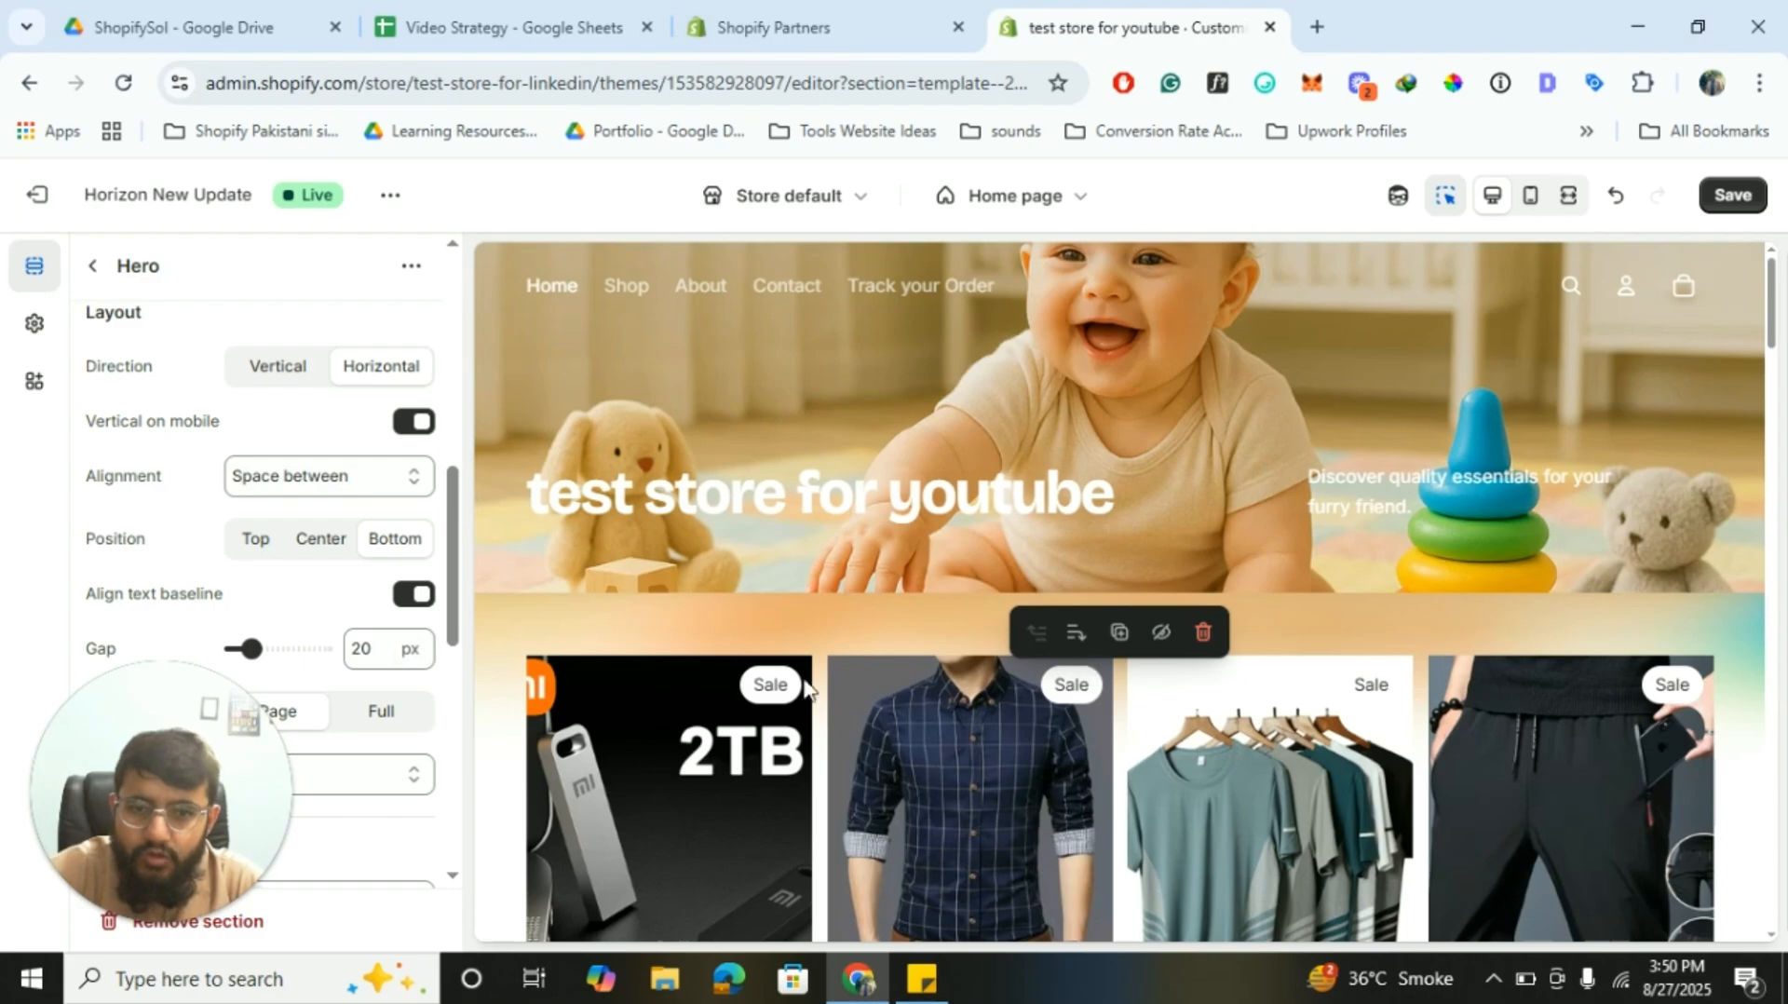
scroll(745, 568, down, 5)
scroll(745, 570, up, 5)
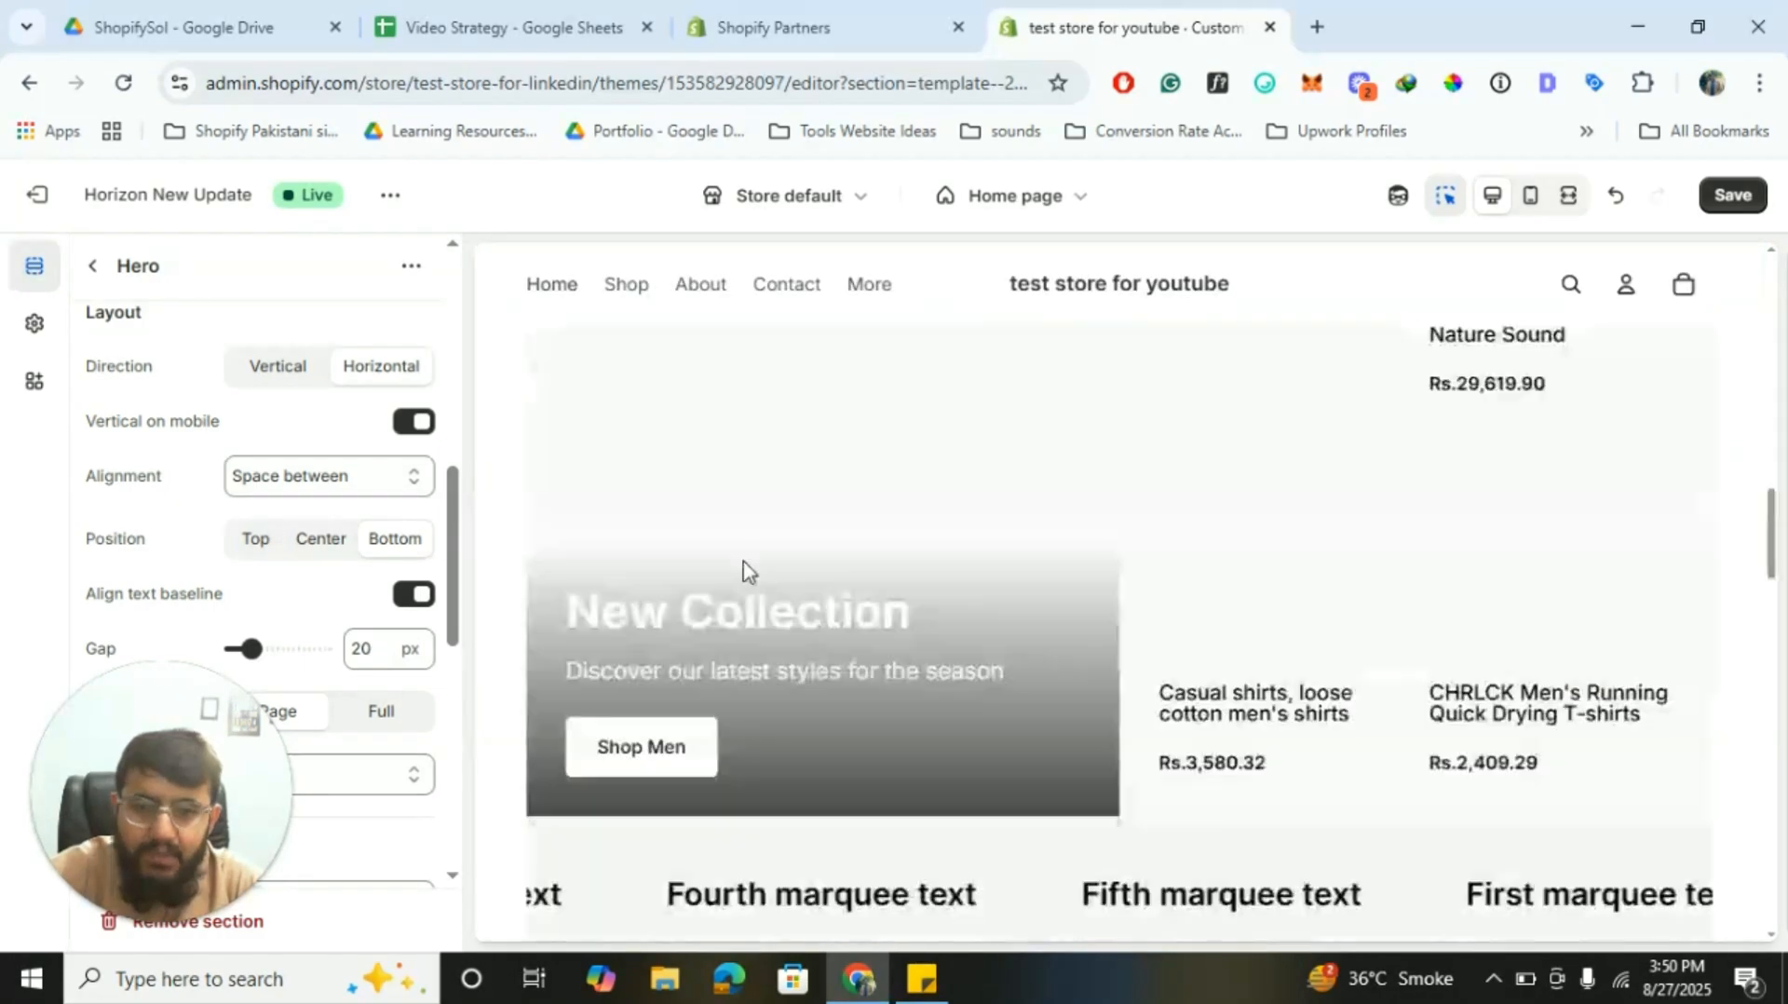
scroll(745, 569, down, 5)
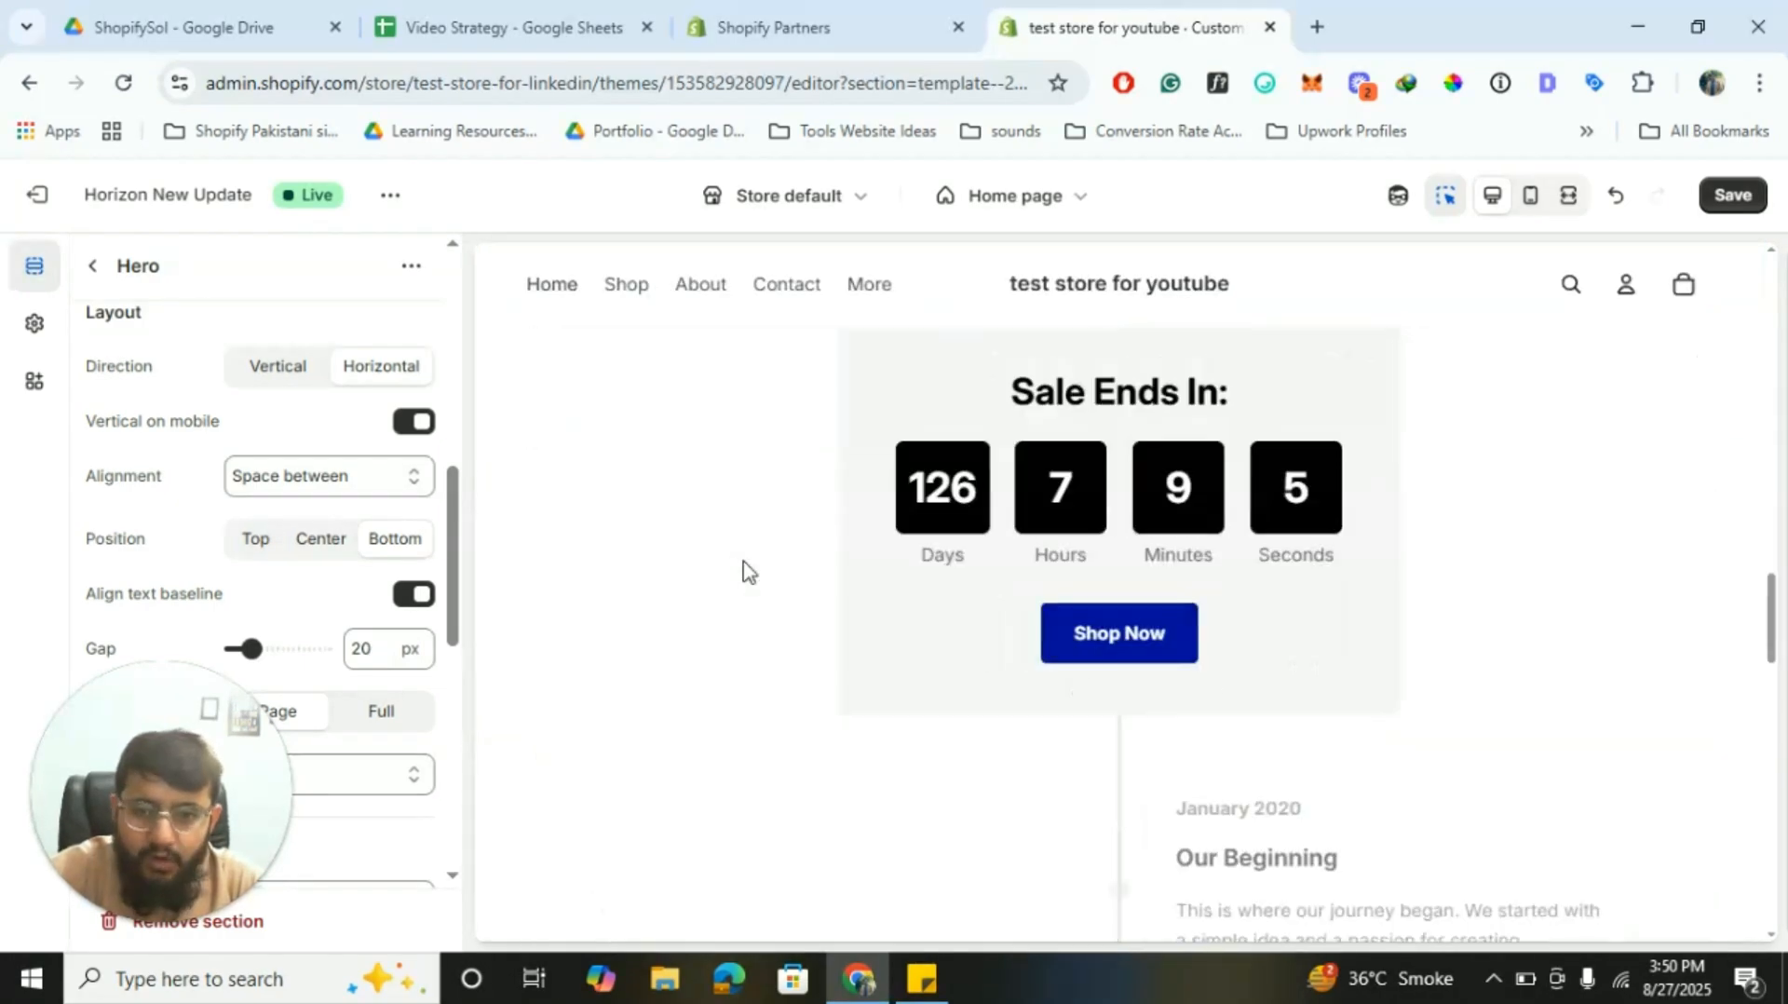
scroll(743, 570, up, 10)
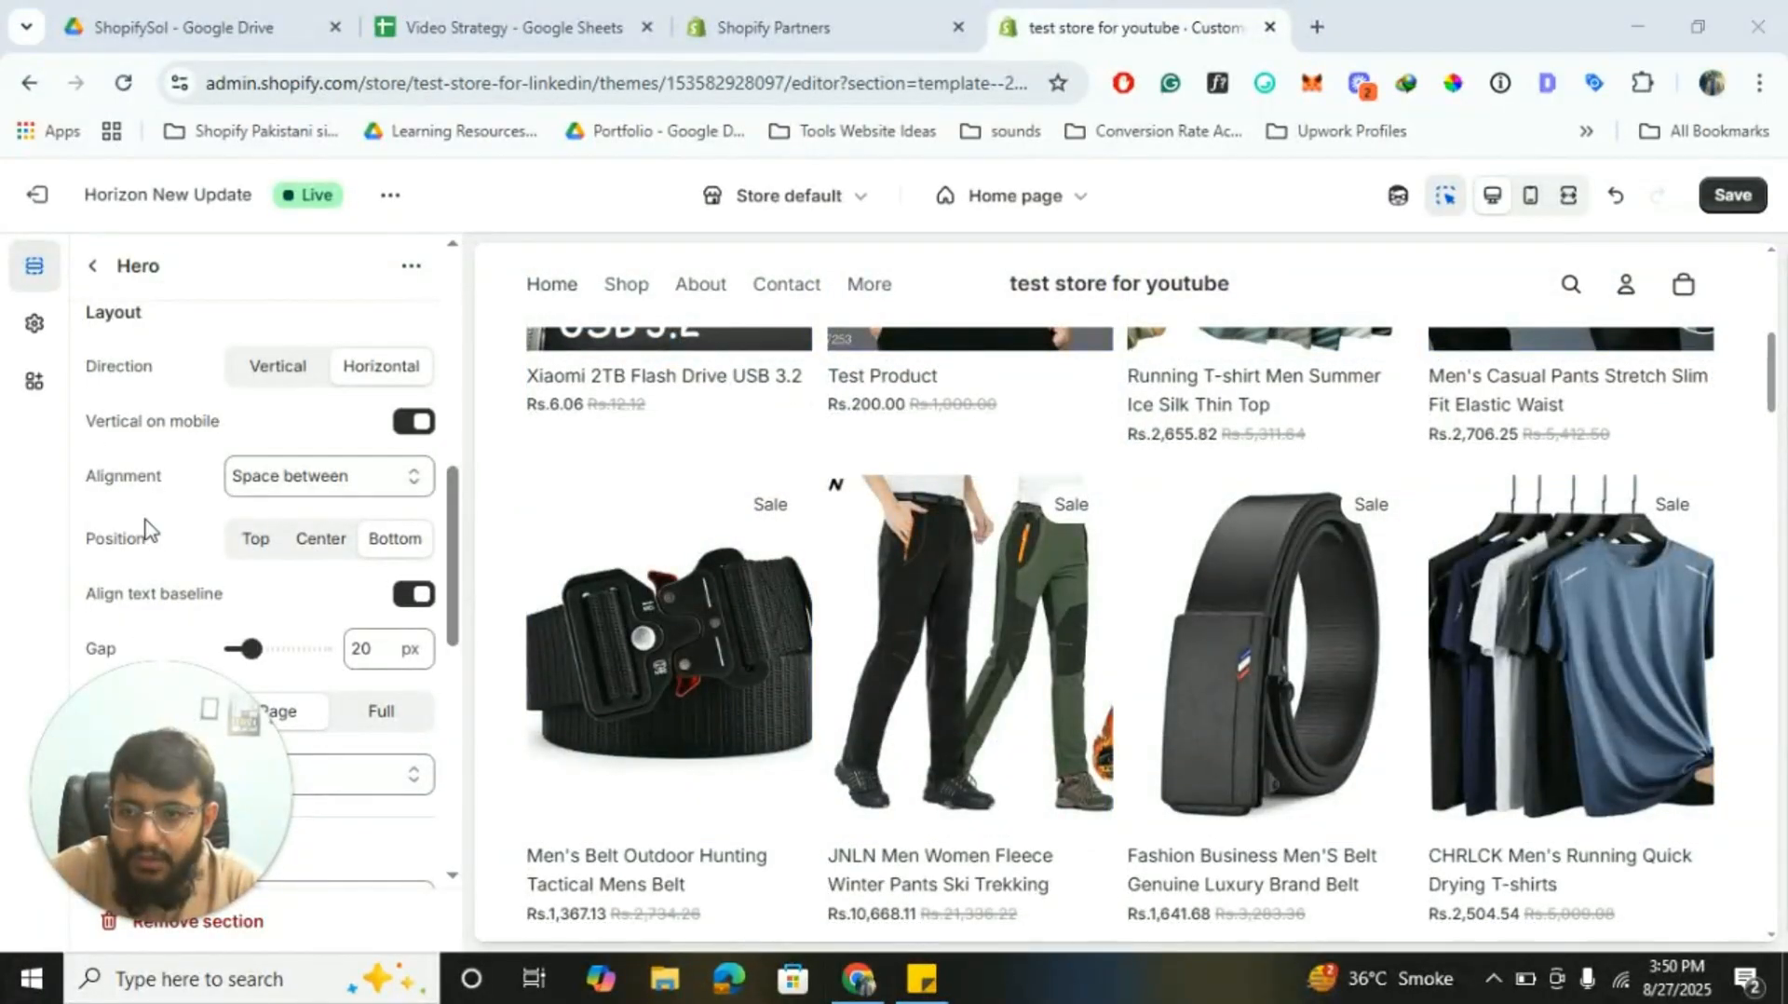
Add a Hero: Marquee section below the Interactive Section in the home page template
click(94, 266)
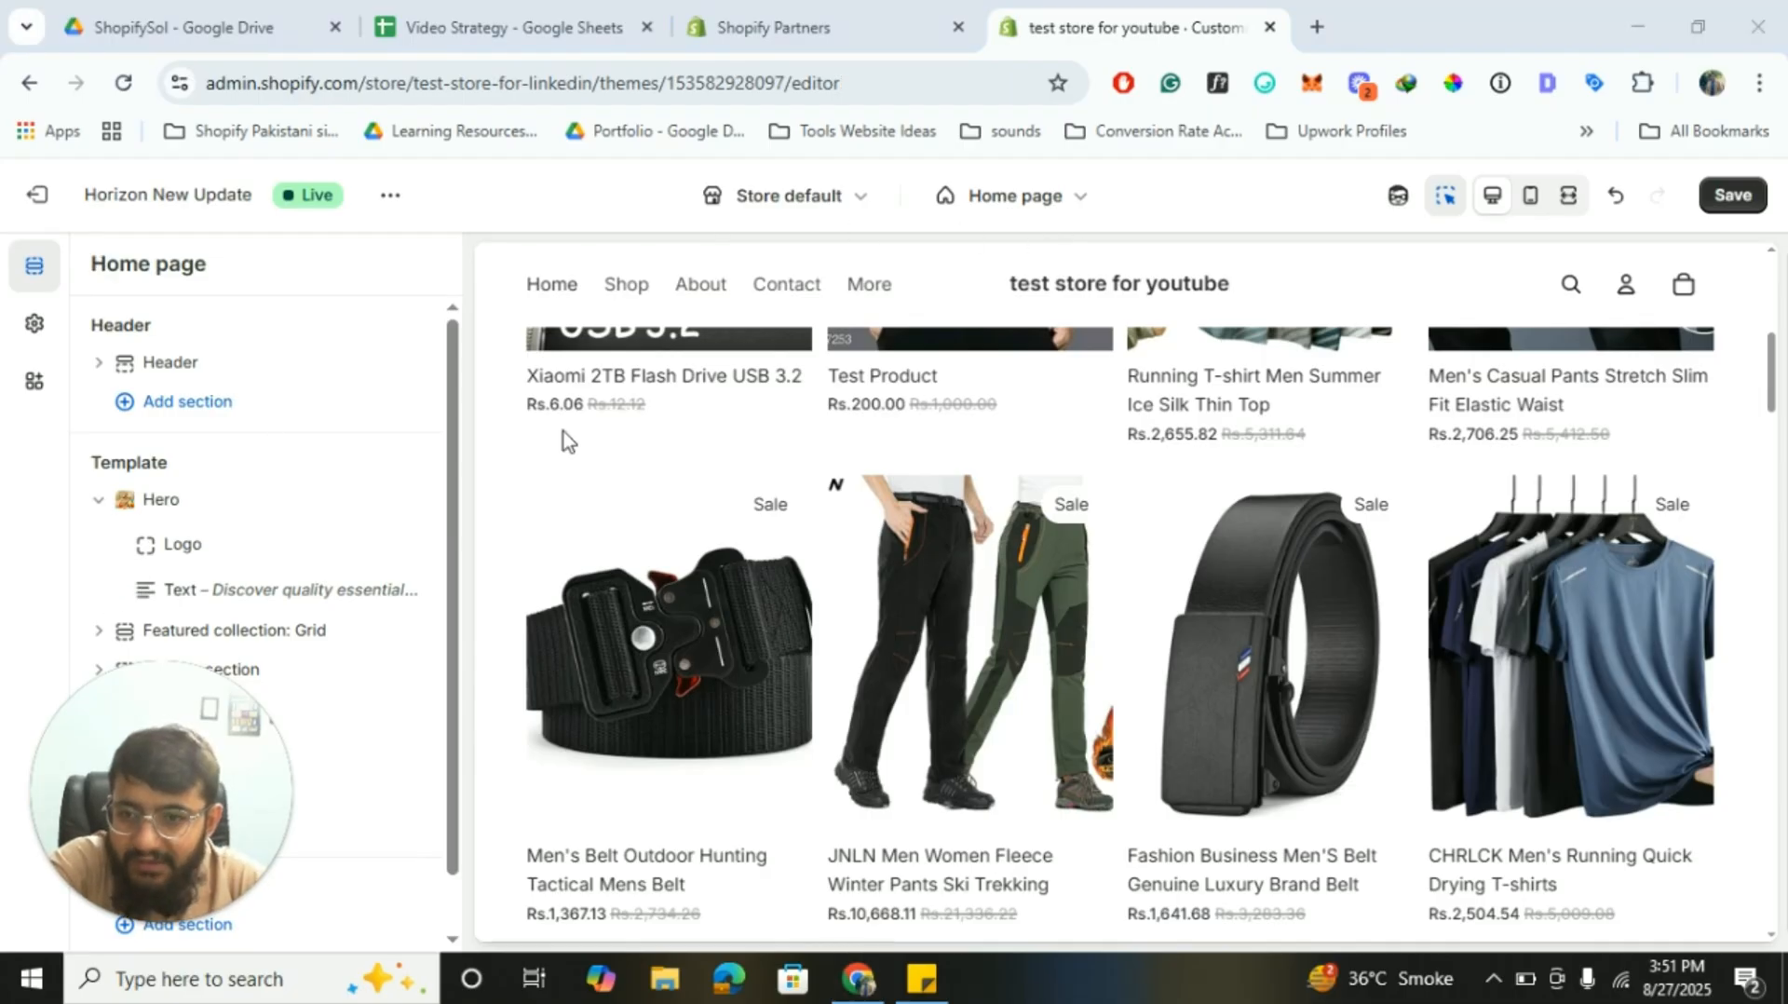
scroll(283, 535, down, 1)
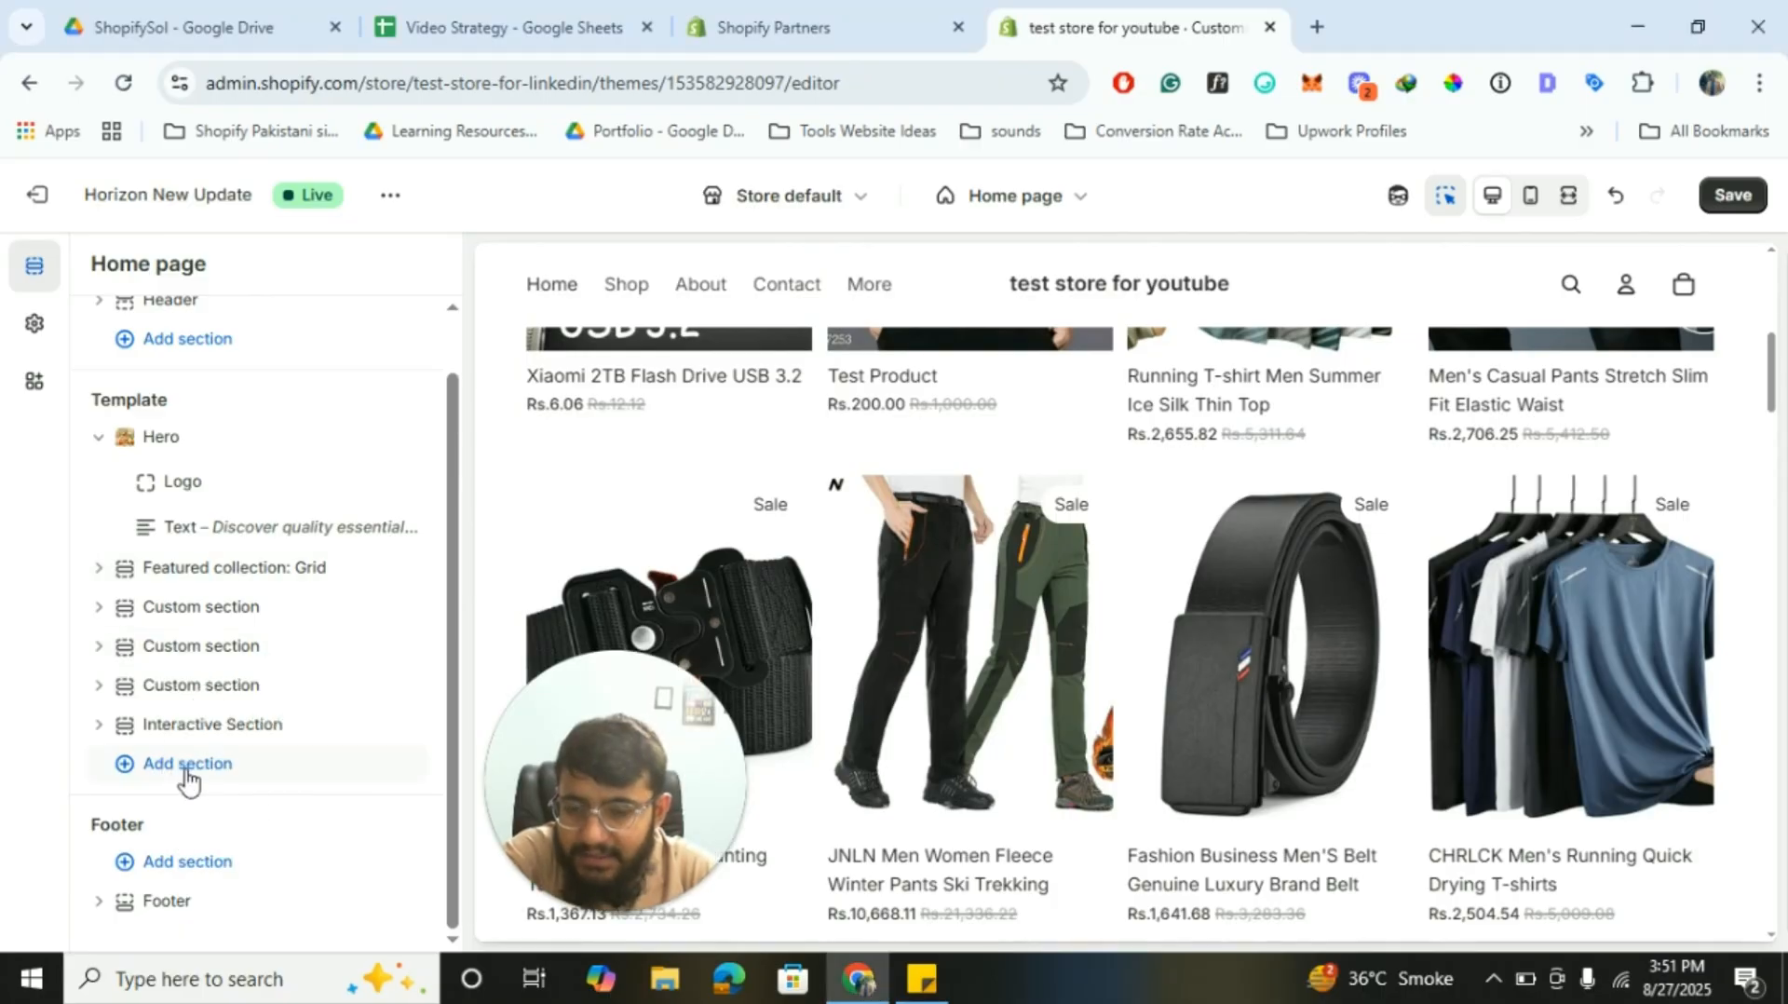
click(187, 763)
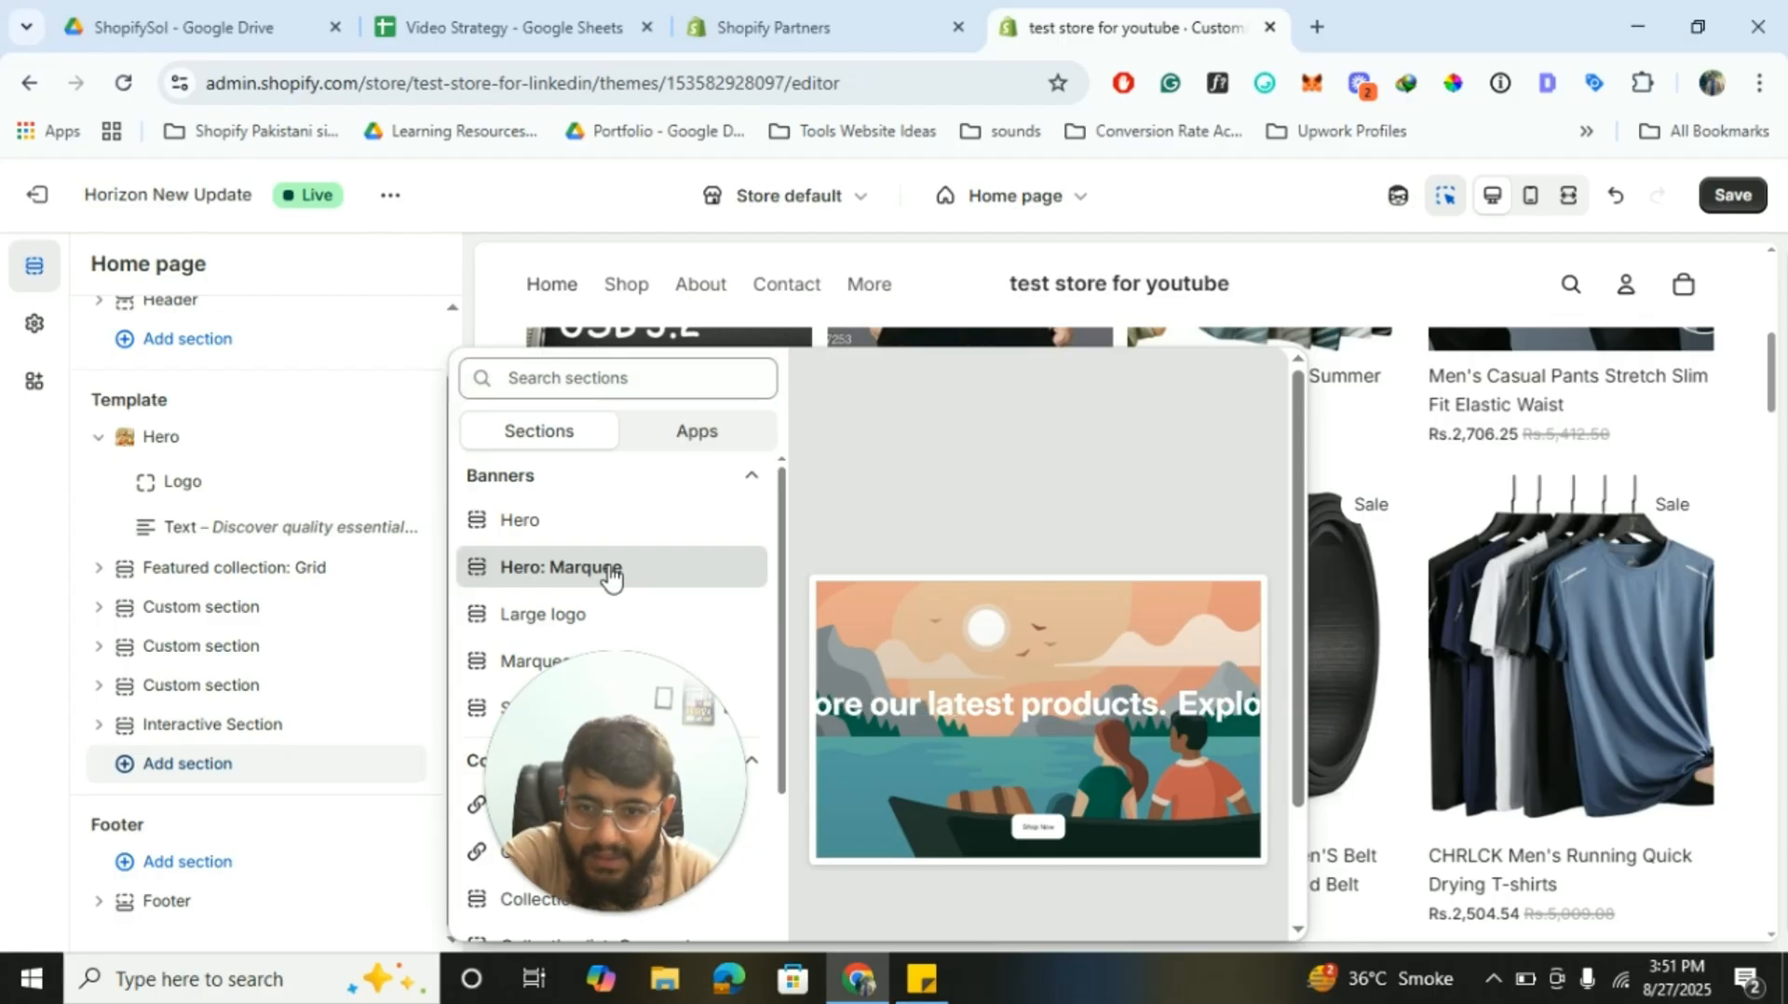
click(609, 570)
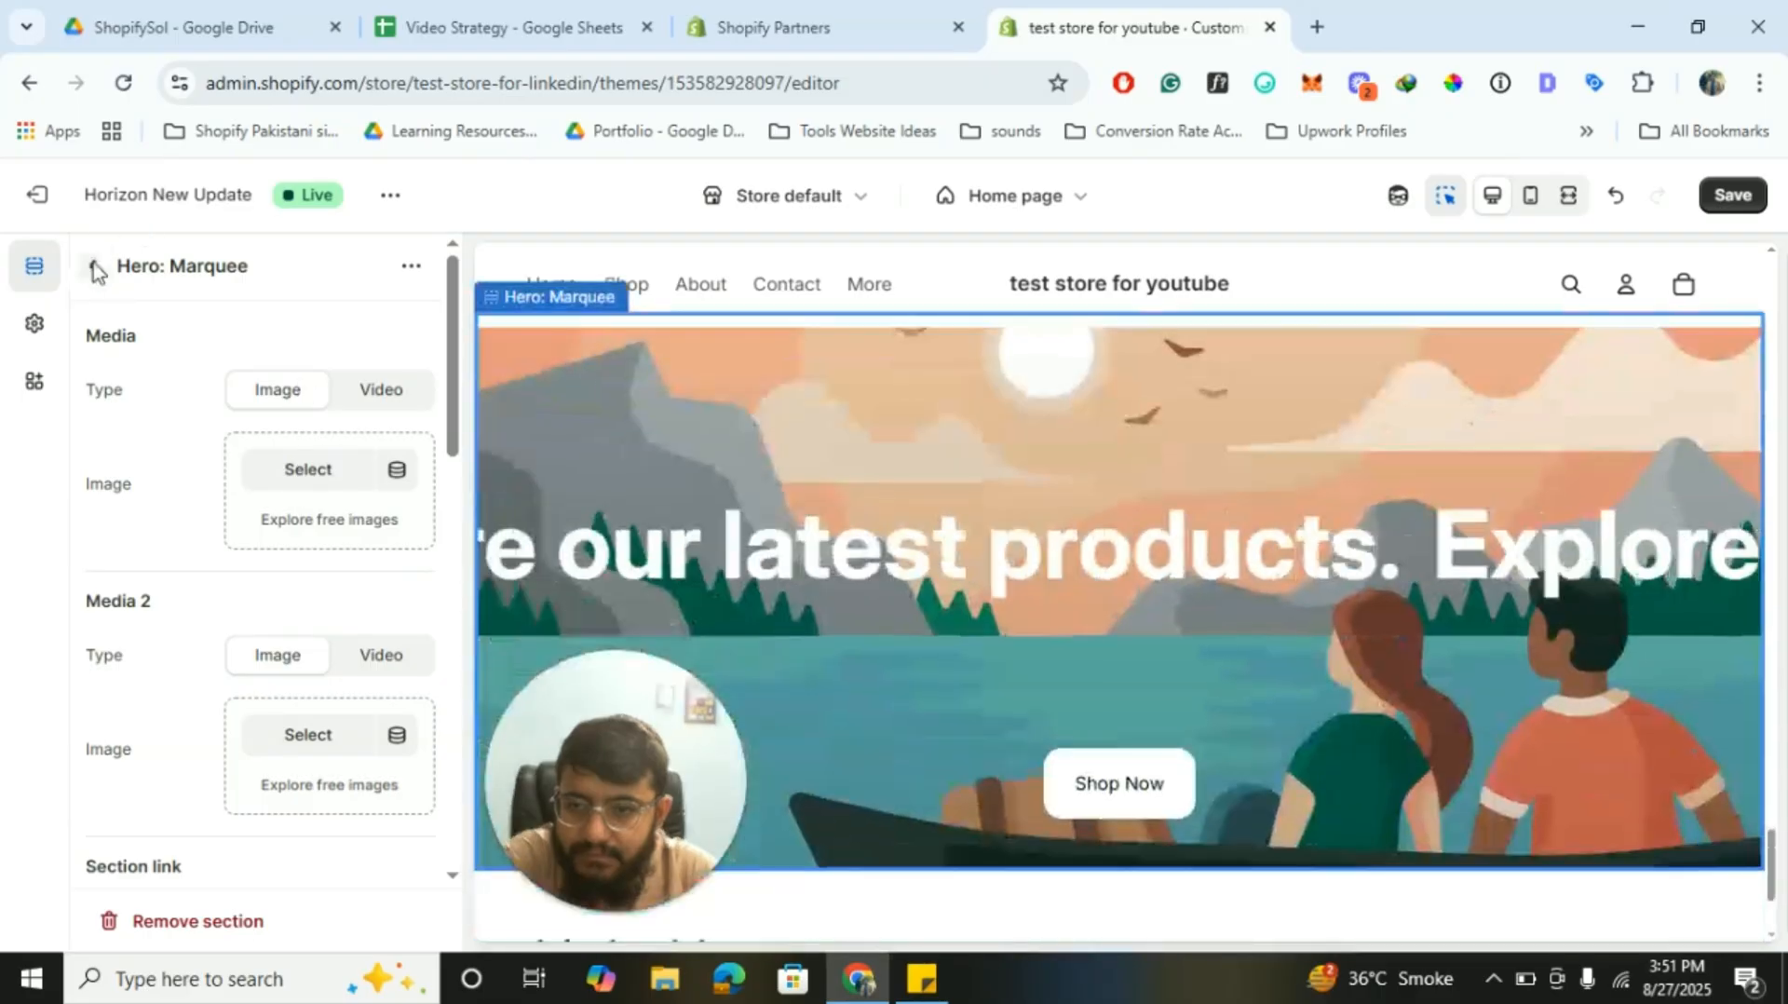
Add an Editorial storytelling section below the Hero: Marquee section in the home page template
click(93, 267)
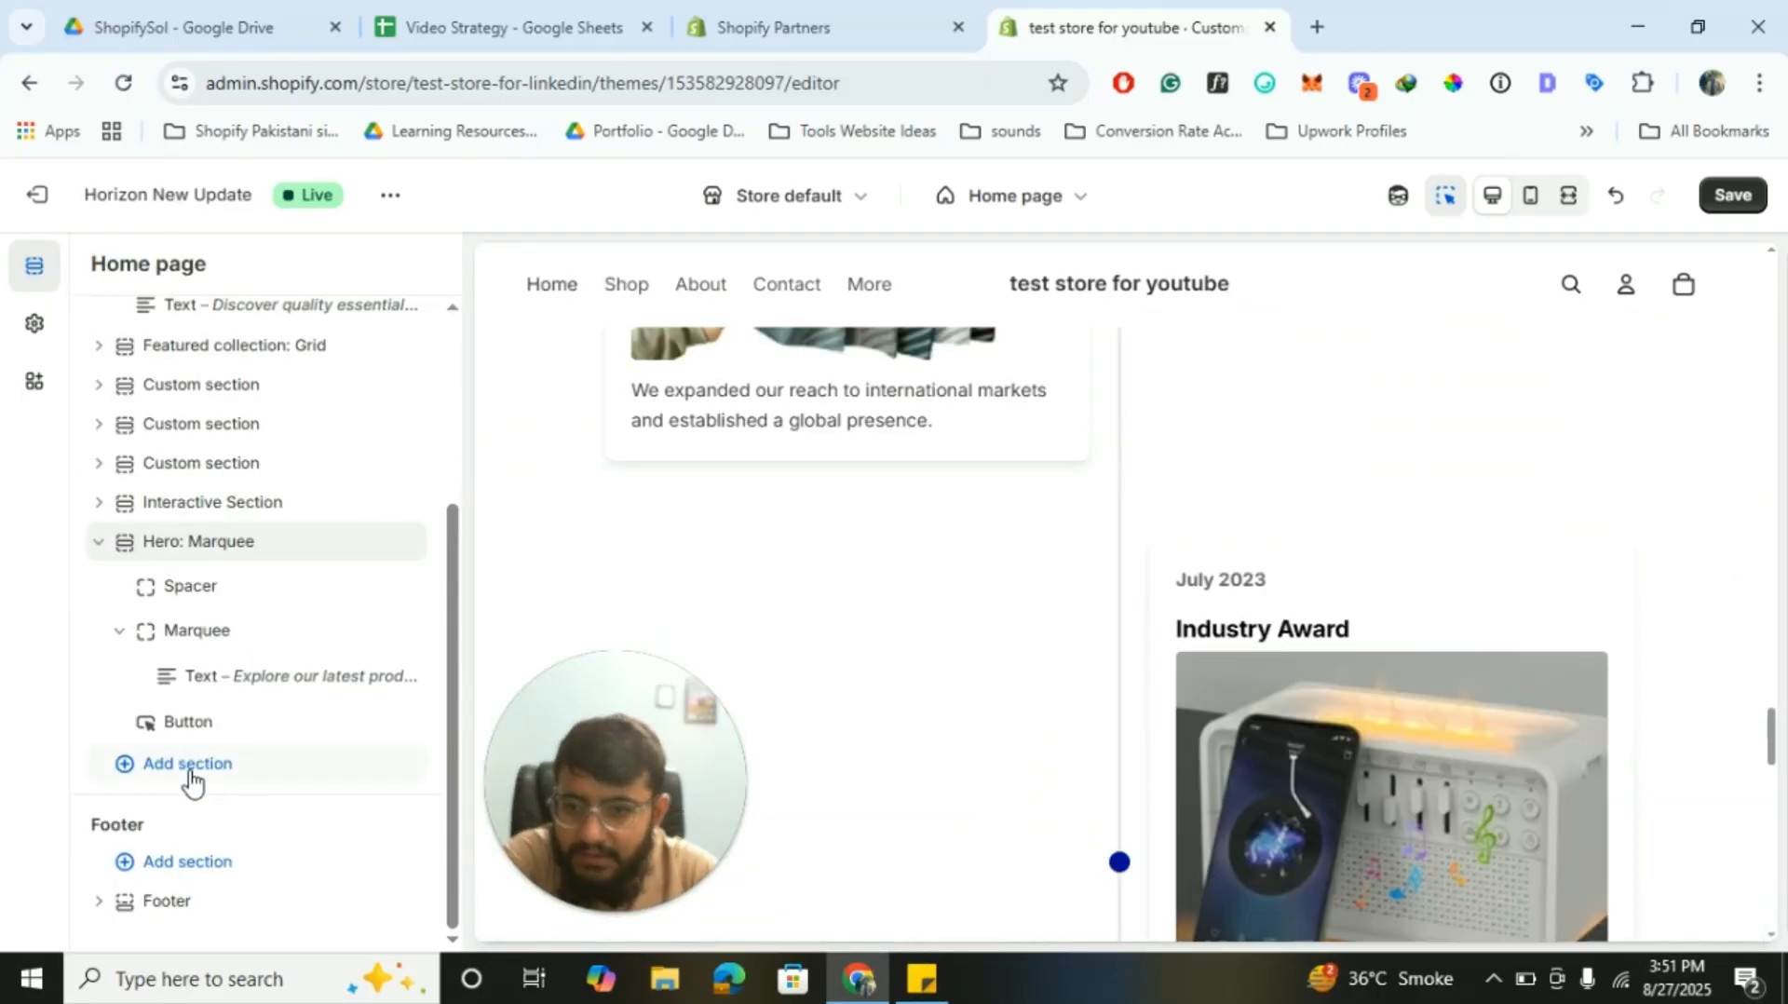
click(191, 777)
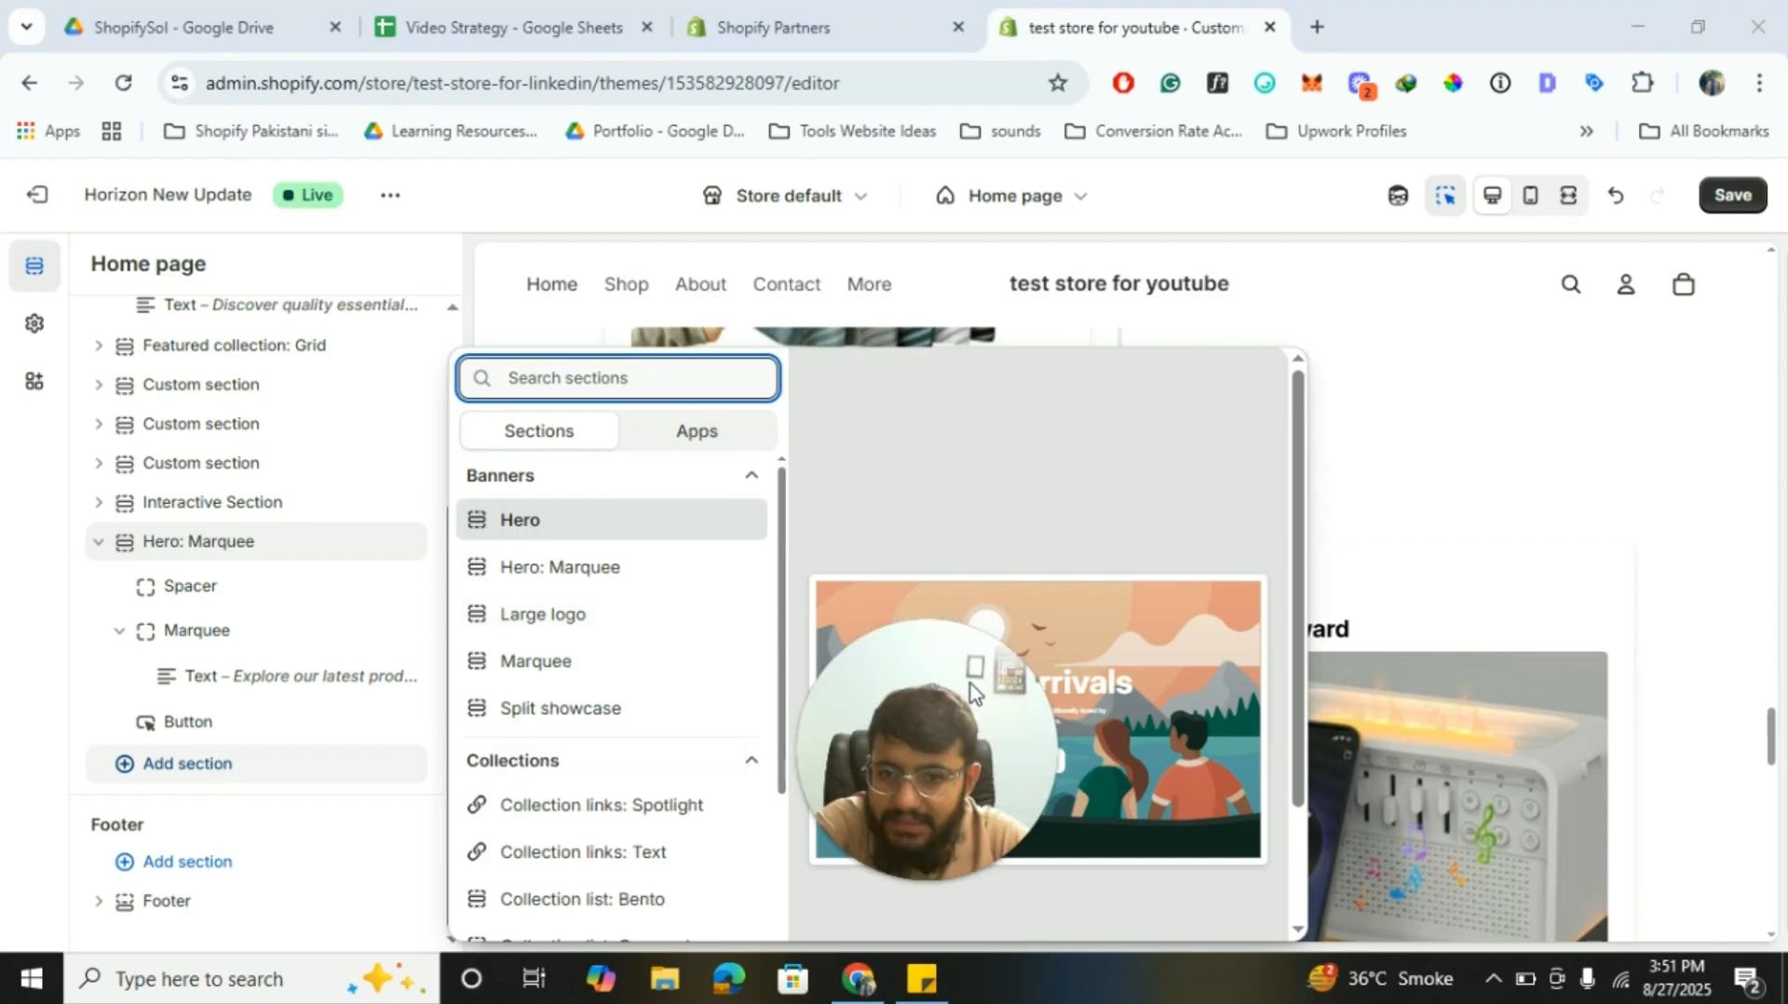
scroll(624, 696, down, 6)
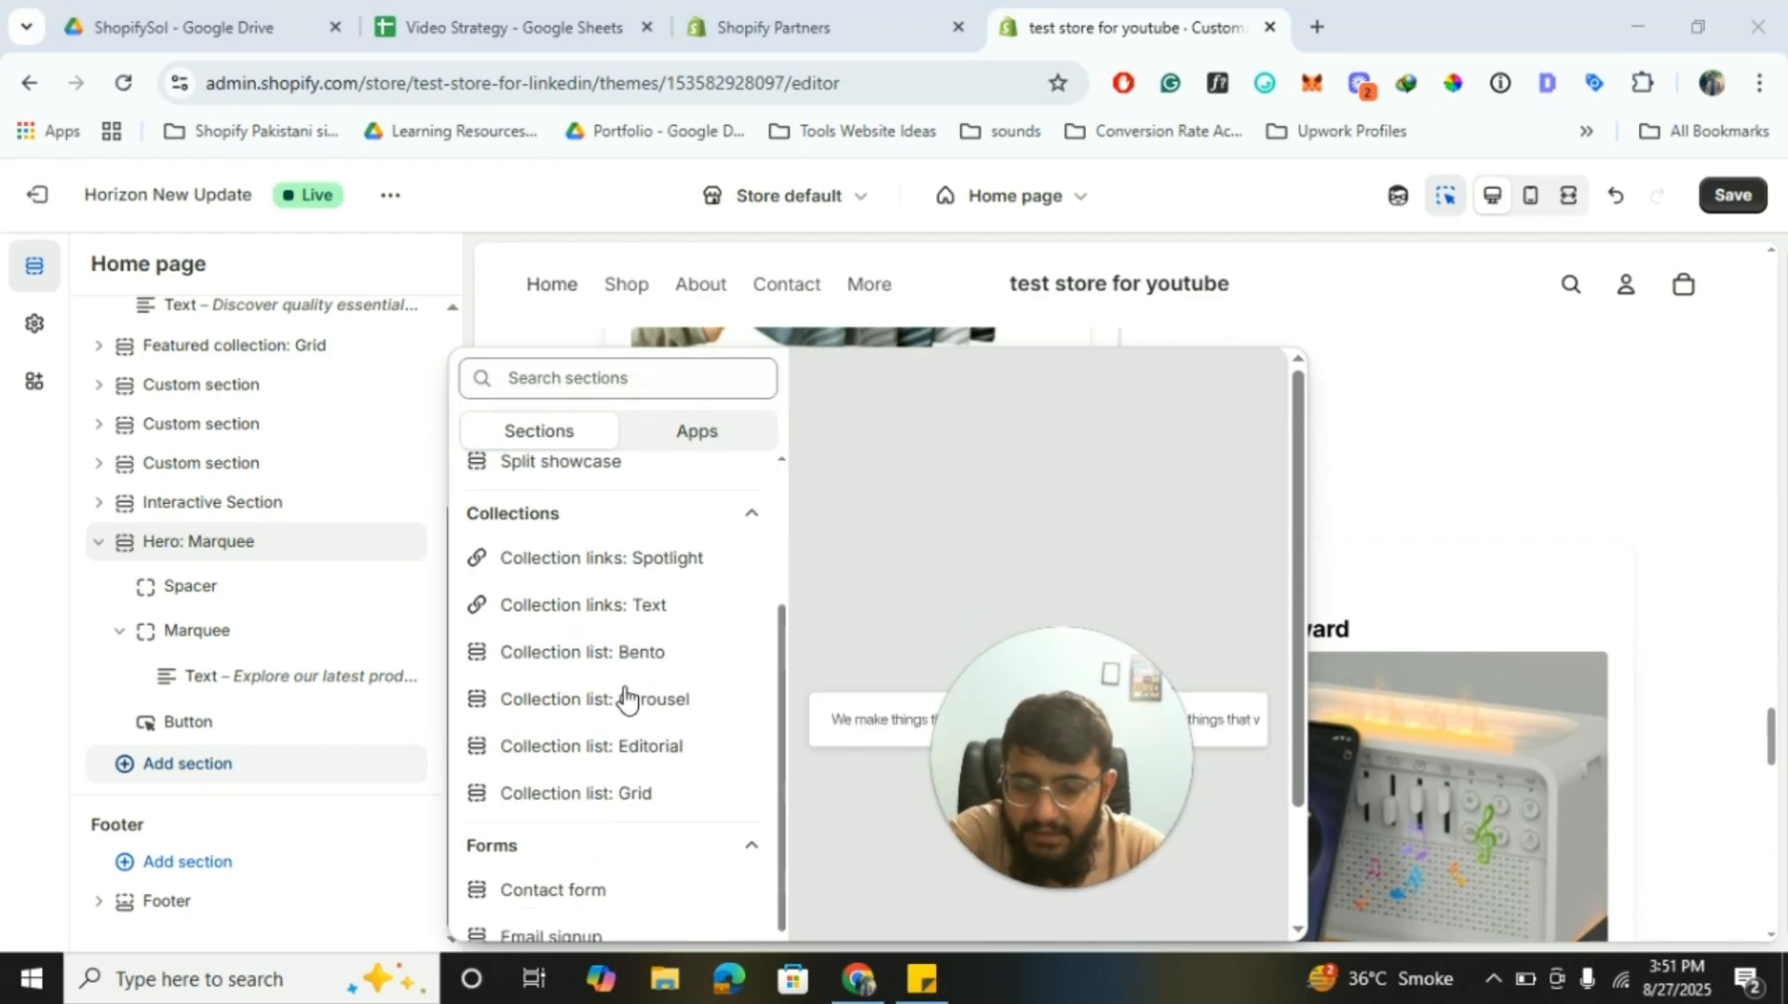
scroll(623, 696, down, 2)
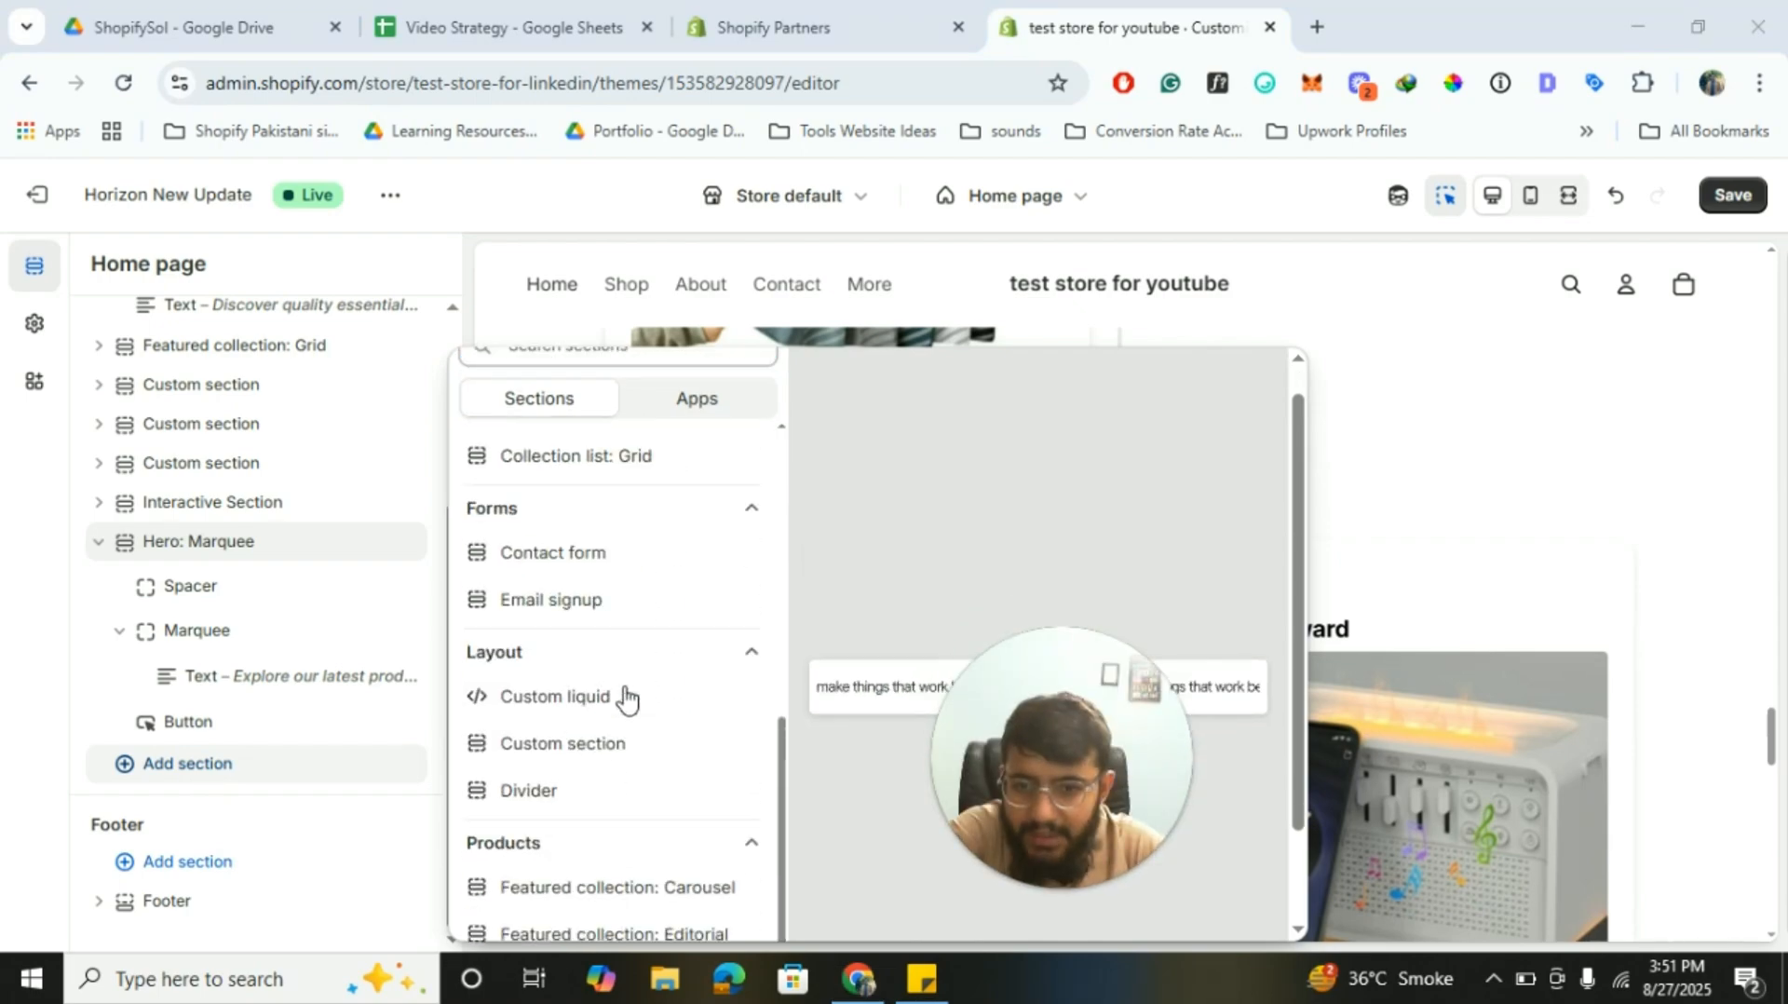
scroll(624, 696, up, 3)
scroll(624, 697, down, 1)
scroll(625, 698, down, 1)
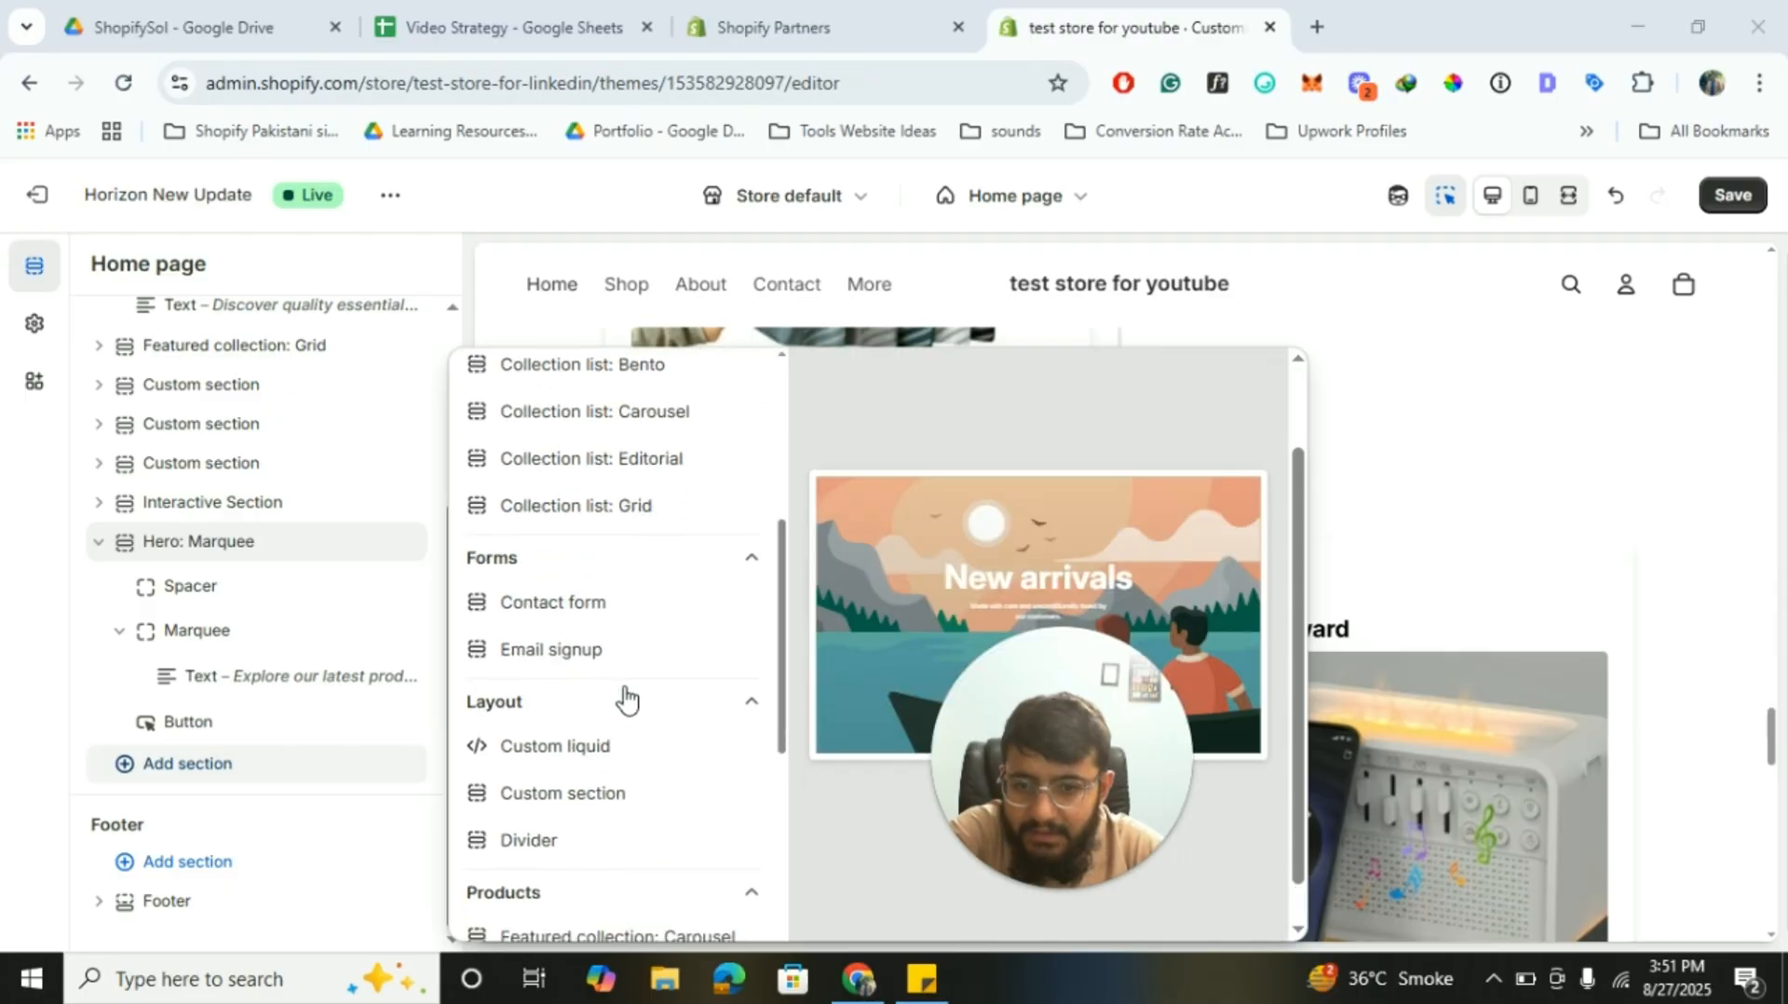
scroll(624, 697, down, 5)
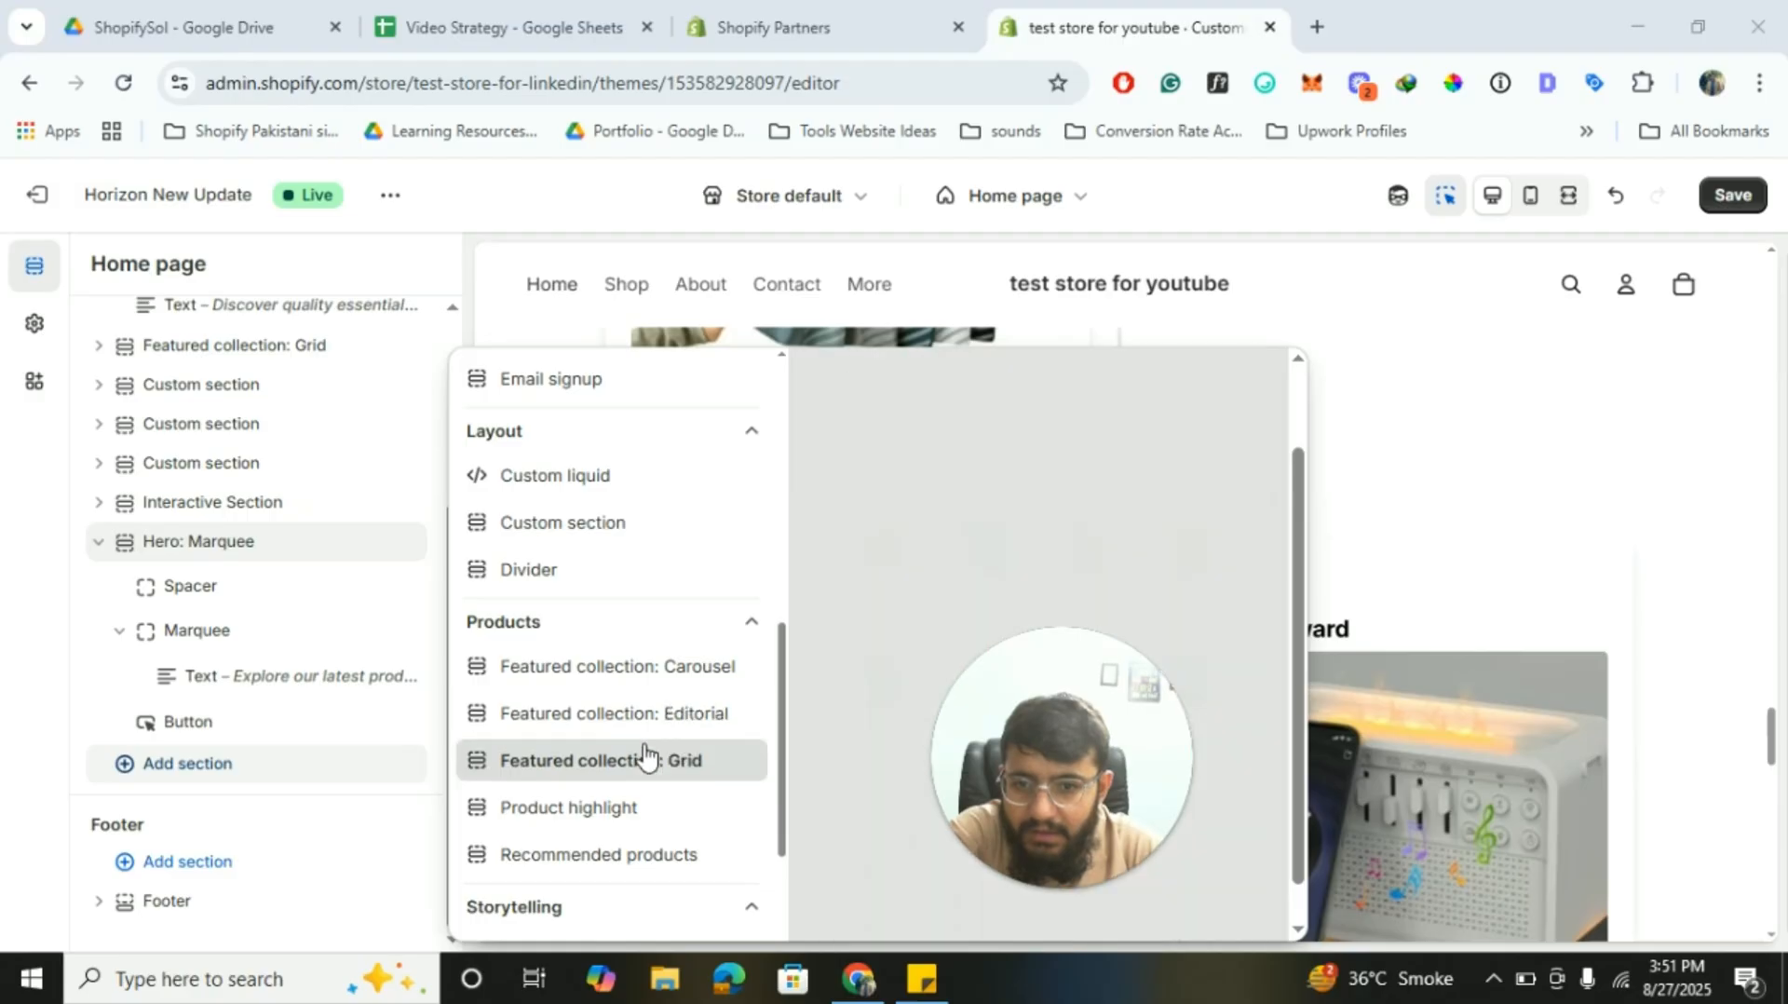
scroll(650, 749, down, 2)
scroll(642, 756, down, 4)
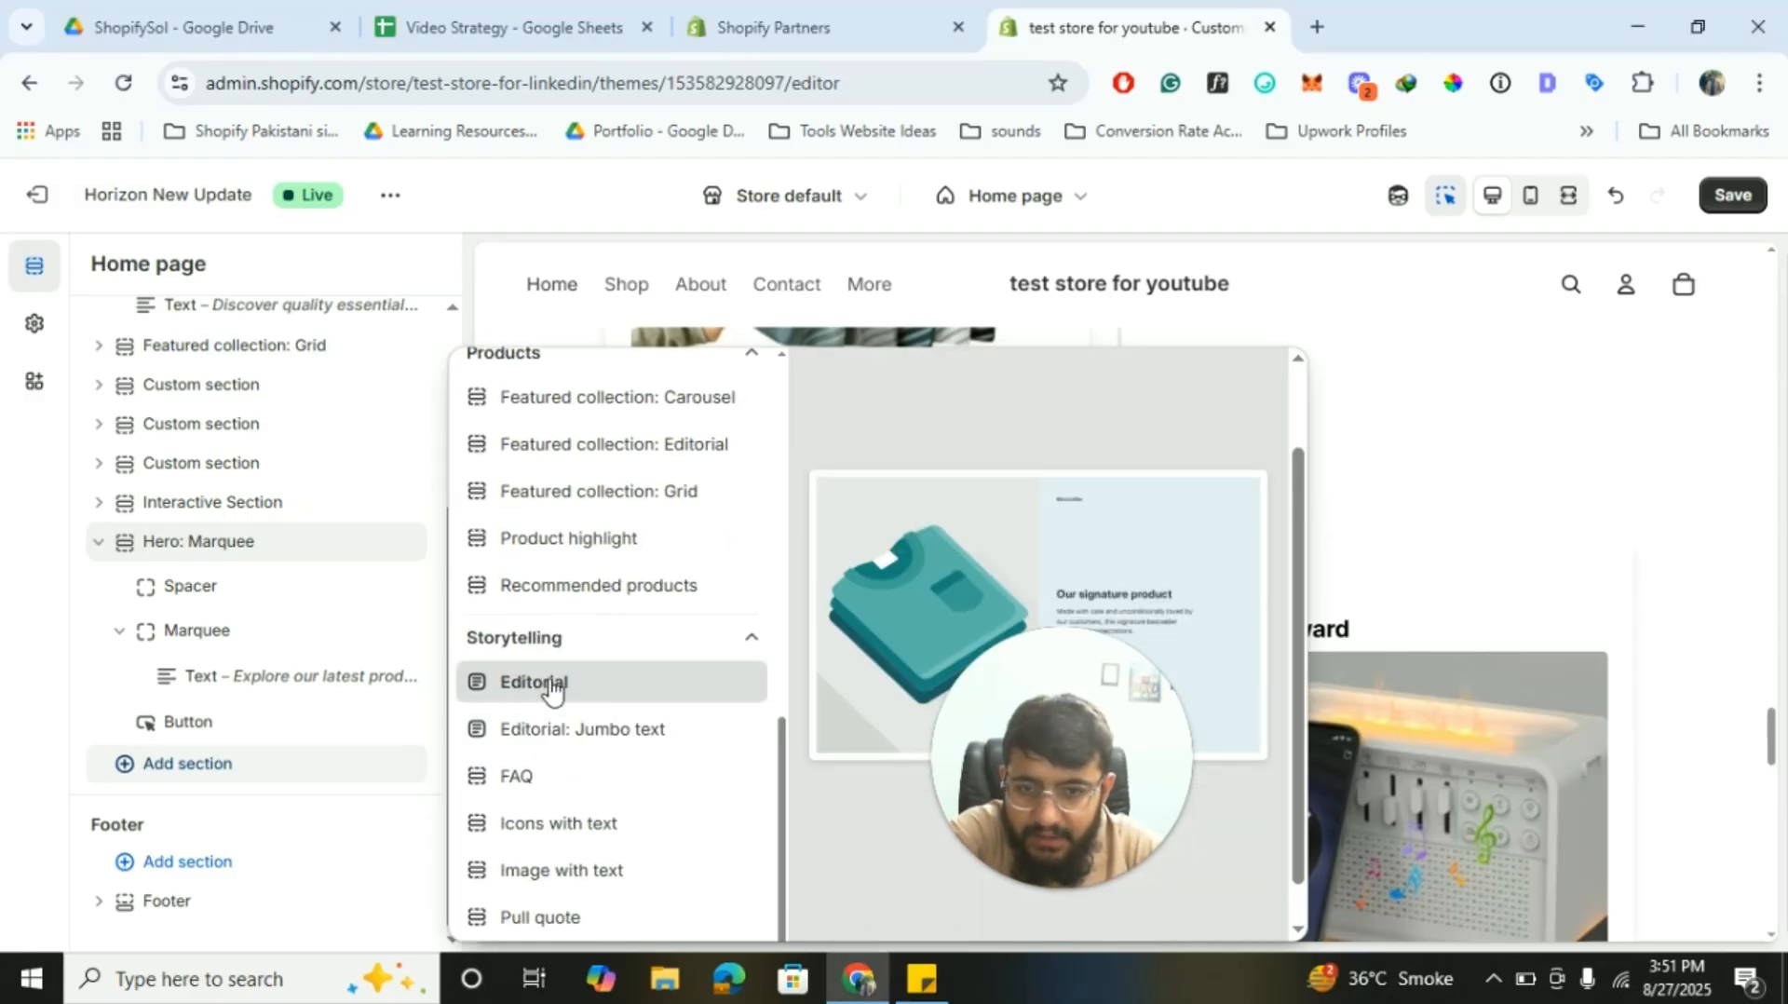
click(551, 686)
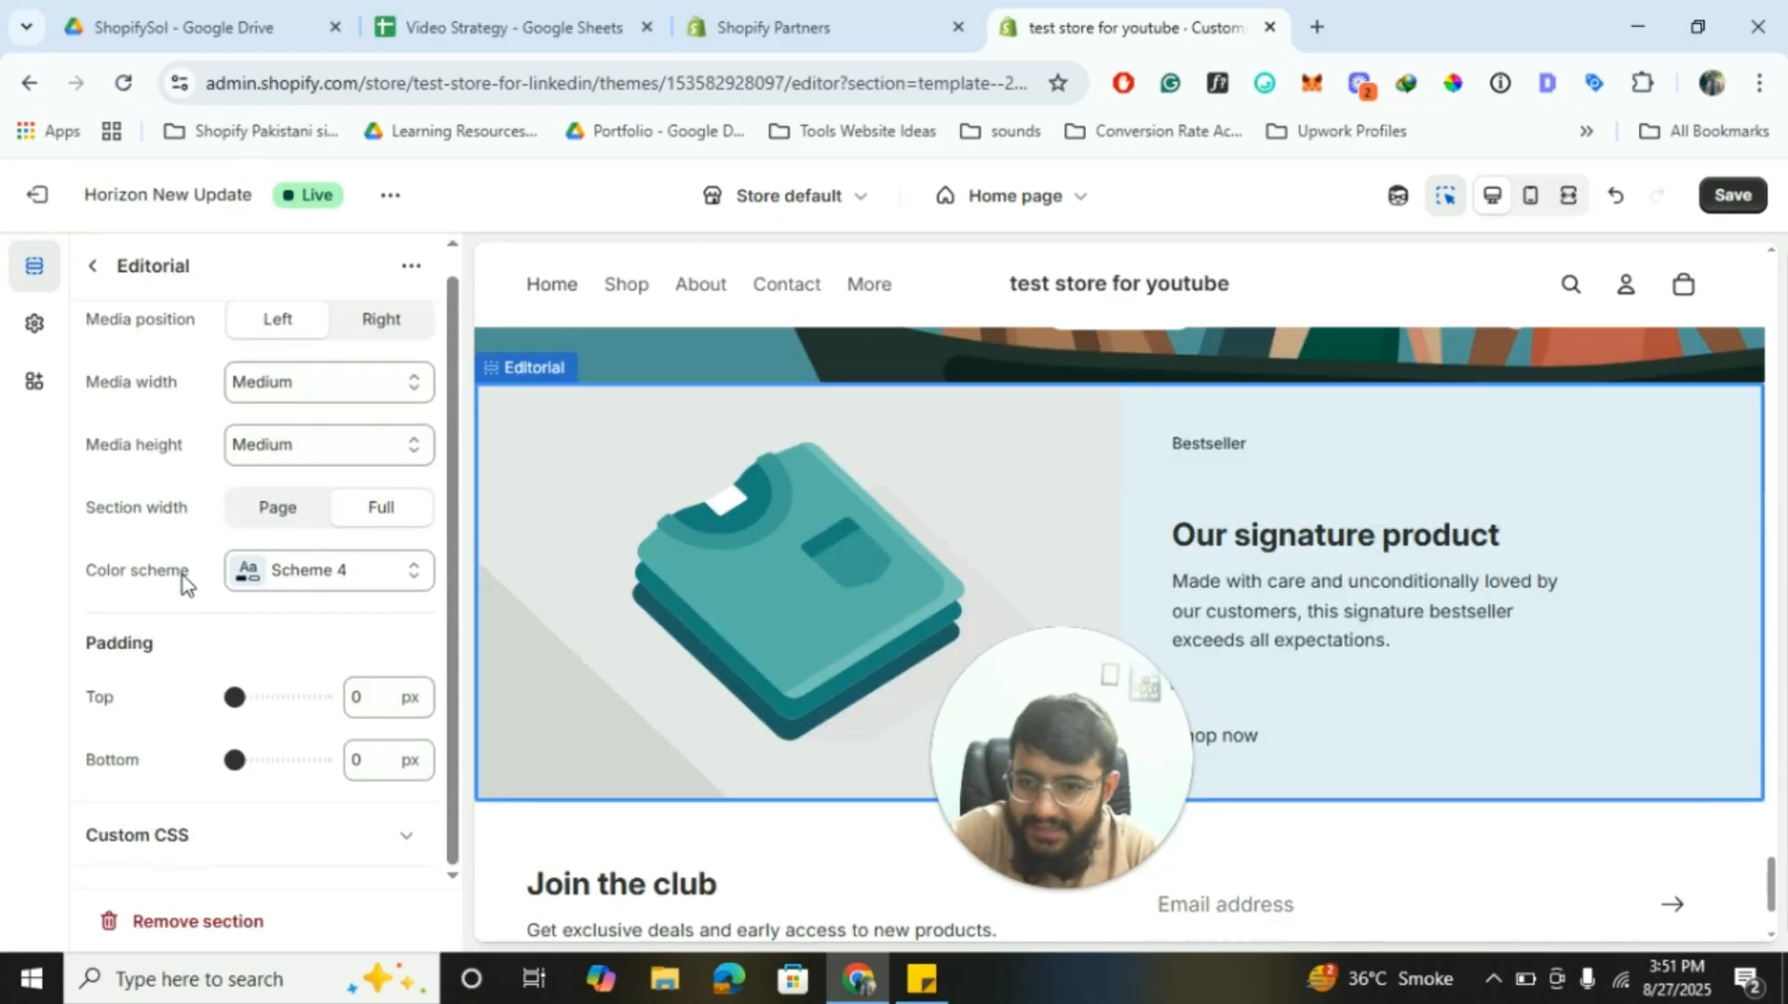
Generate an image for the Editorial section's Media block from the prompt "a baby playing with remote control car in the garden"
click(95, 269)
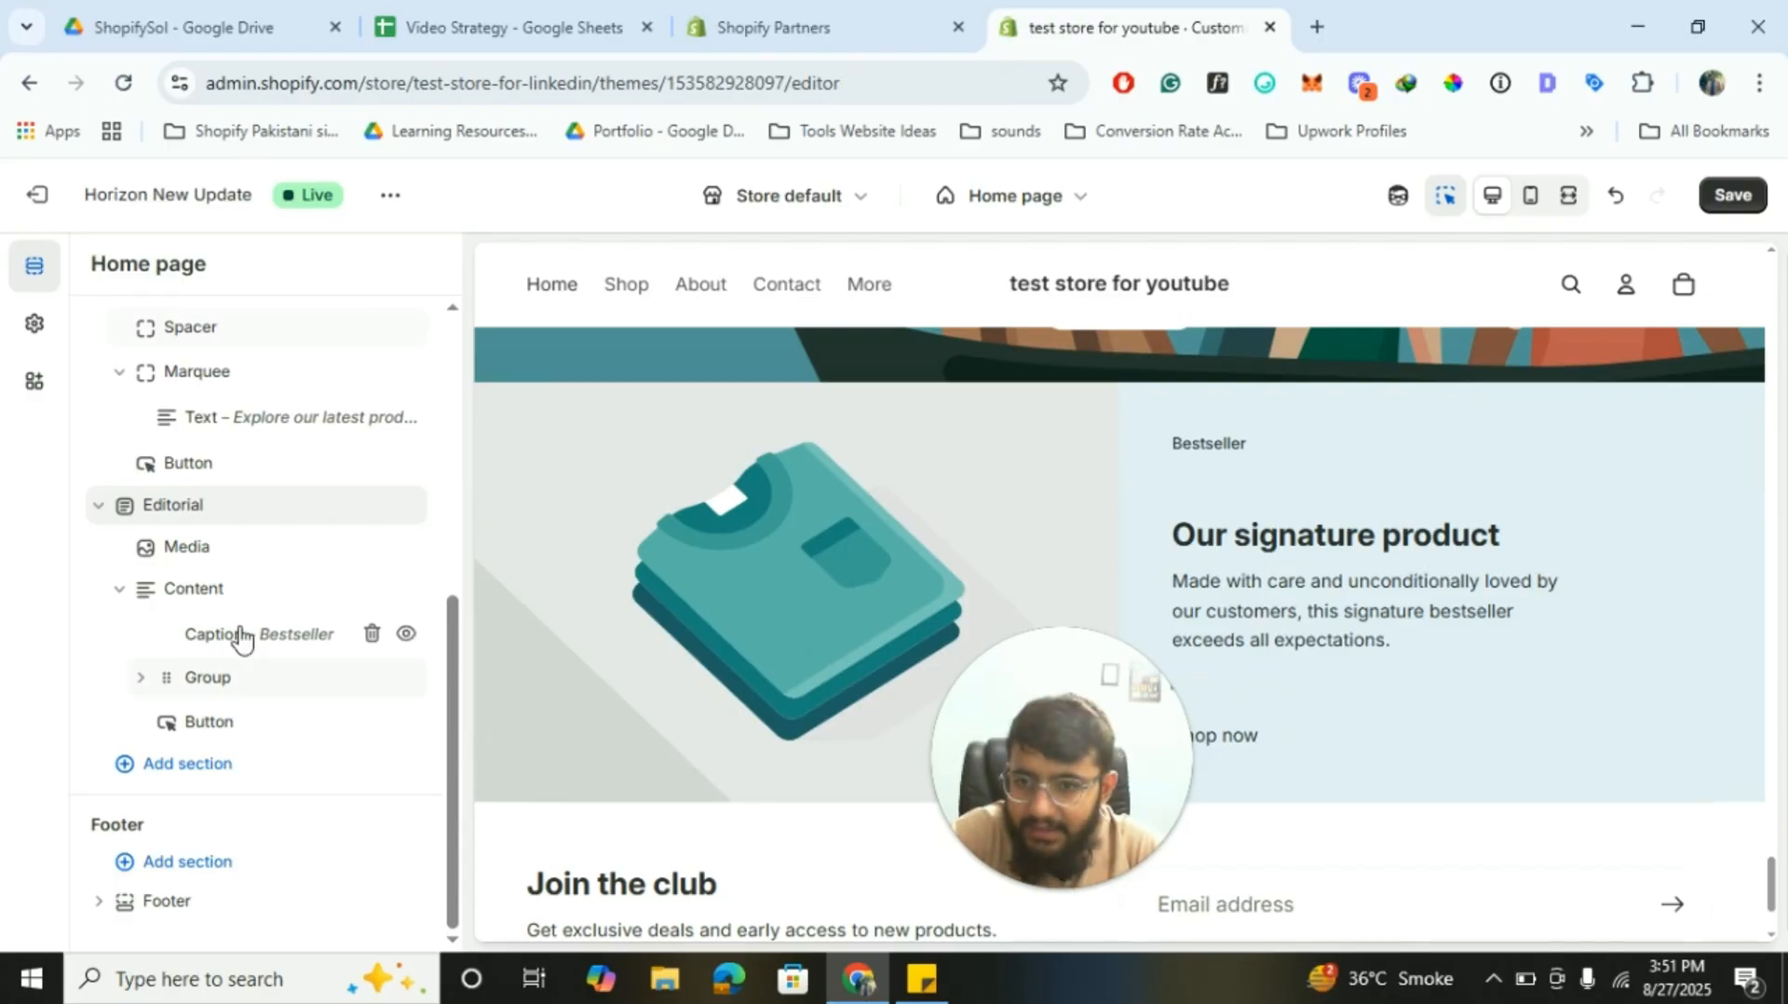
click(182, 557)
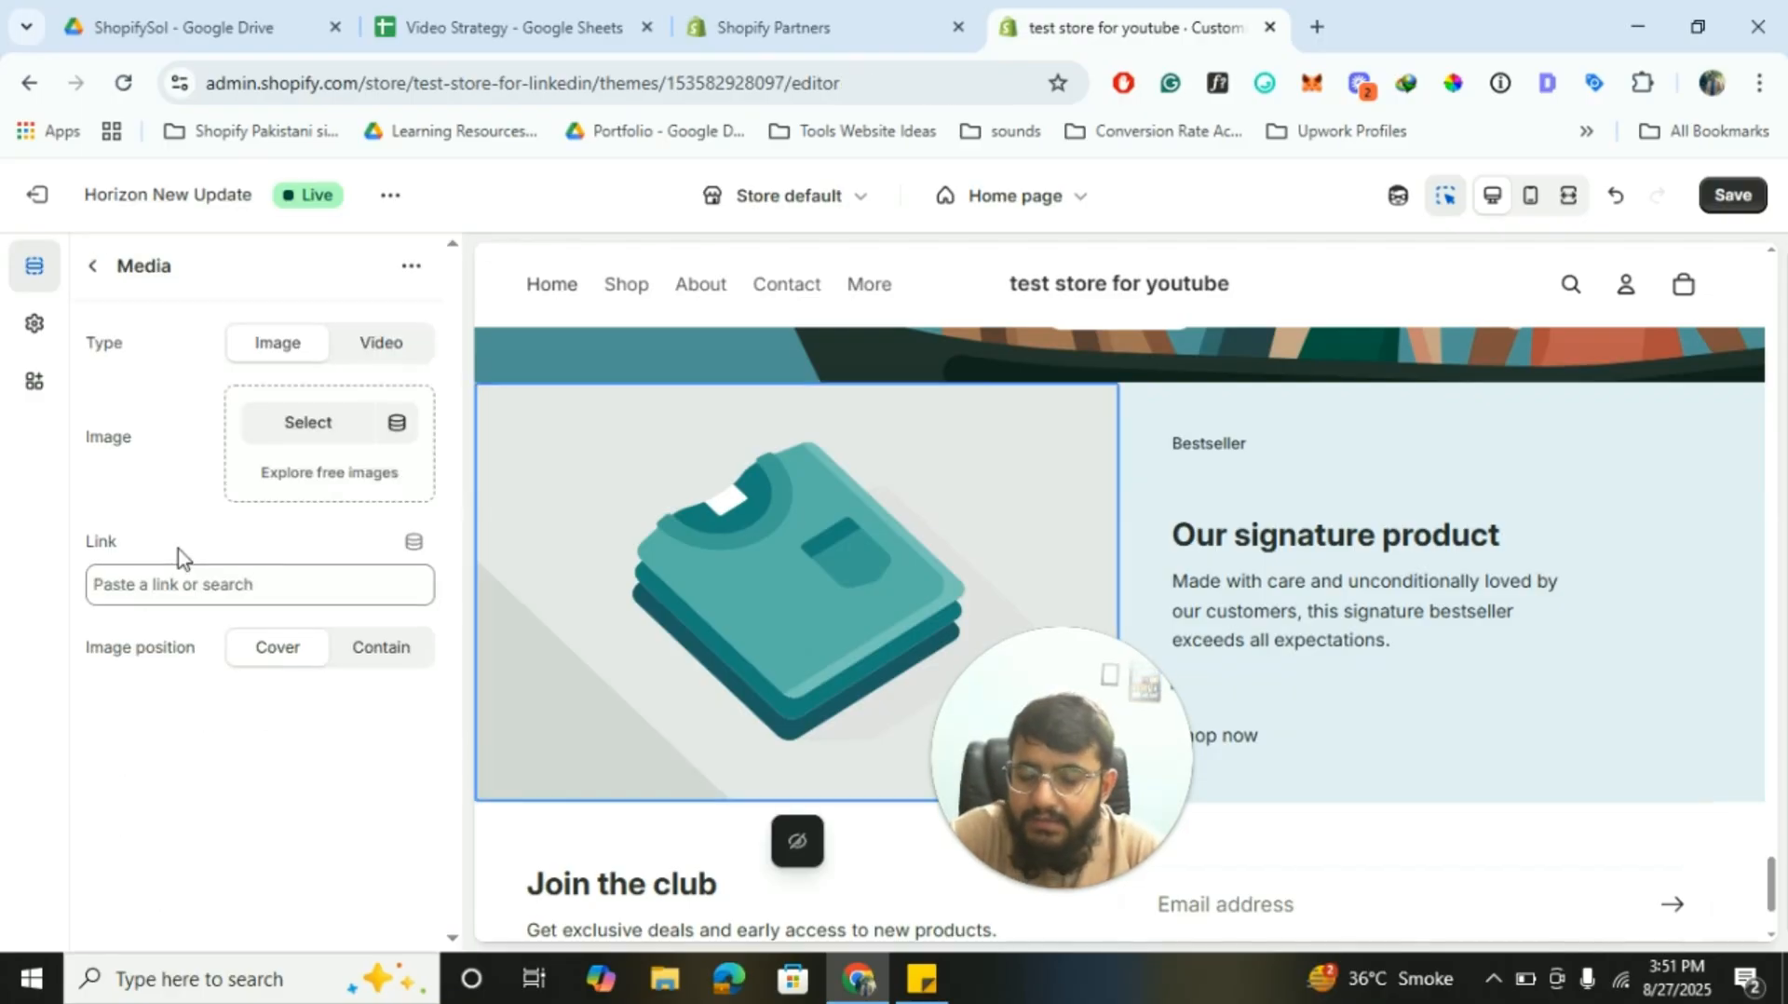
click(308, 424)
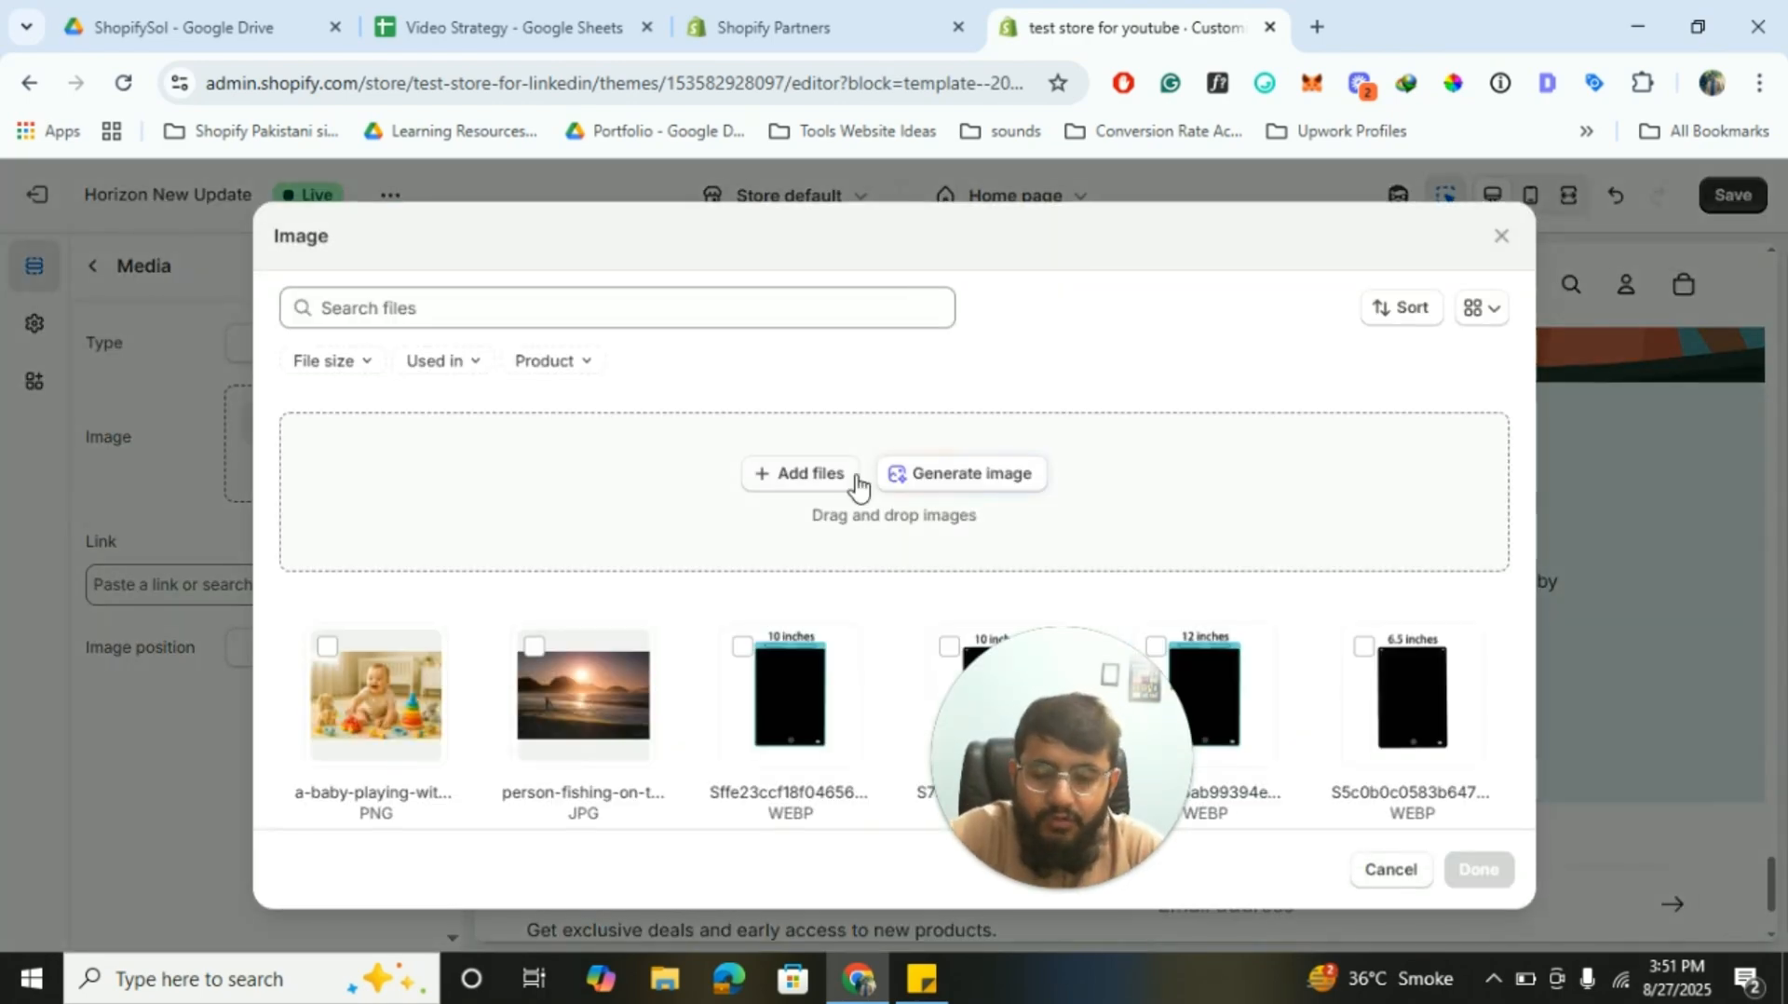
click(920, 475)
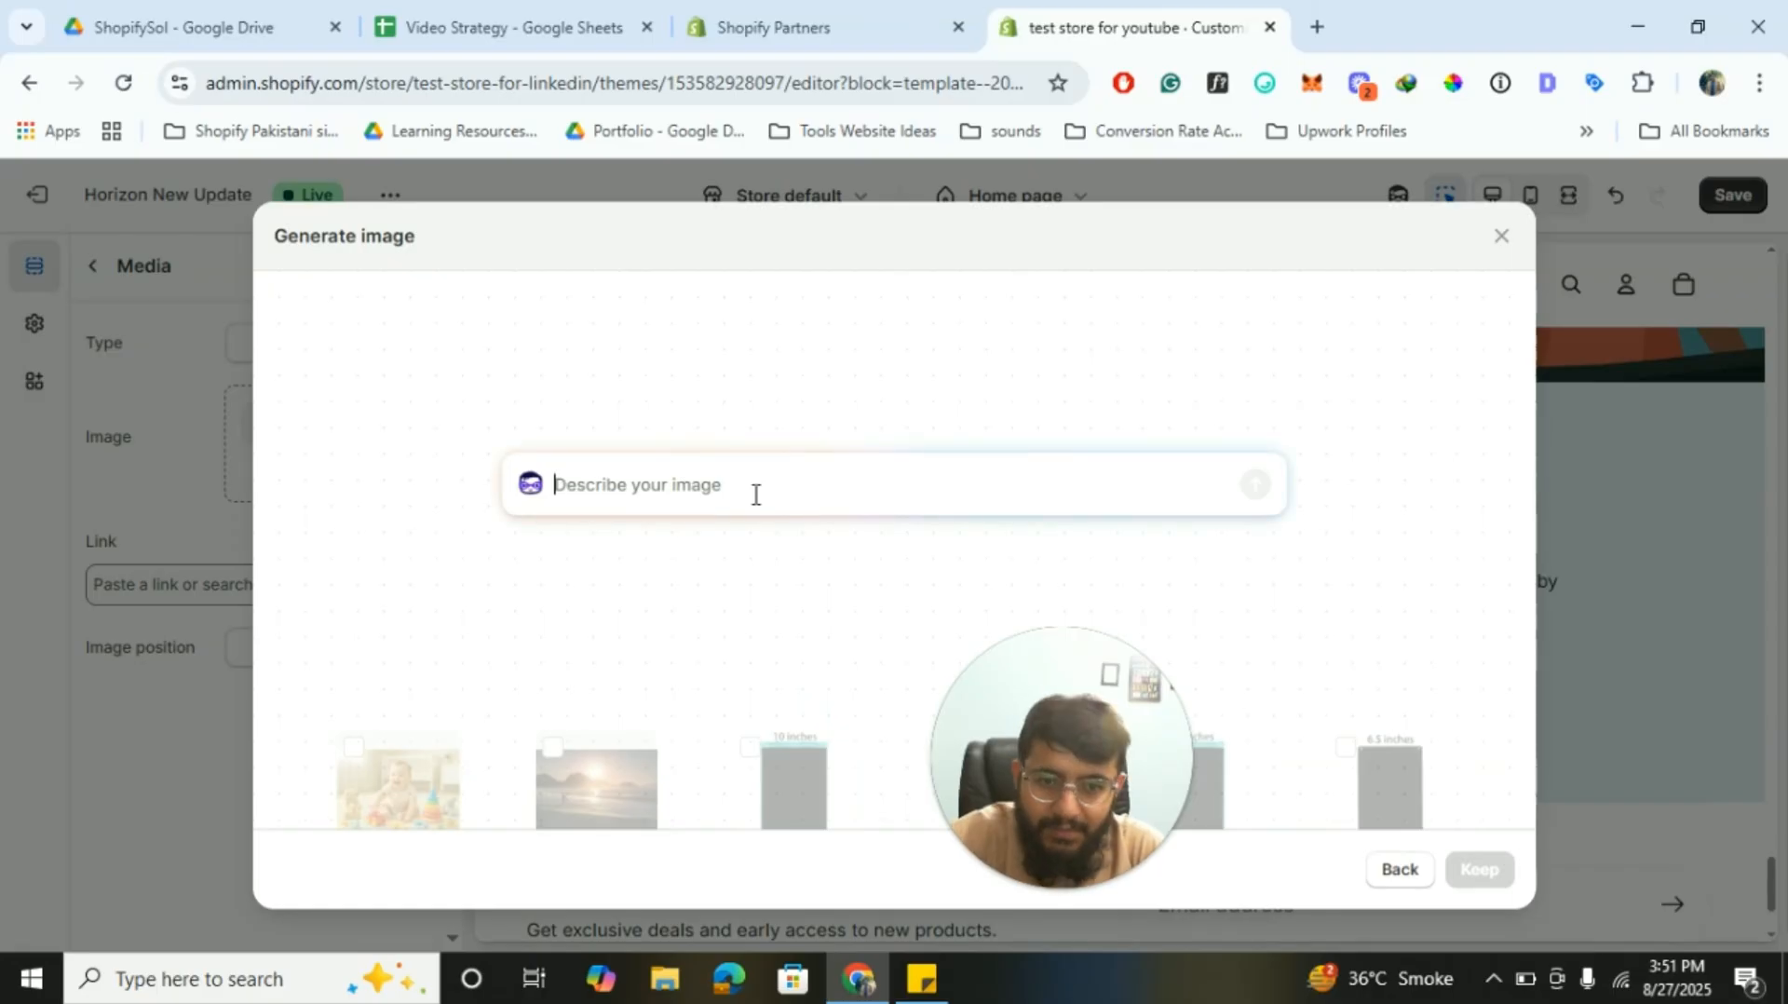
text(a bab)
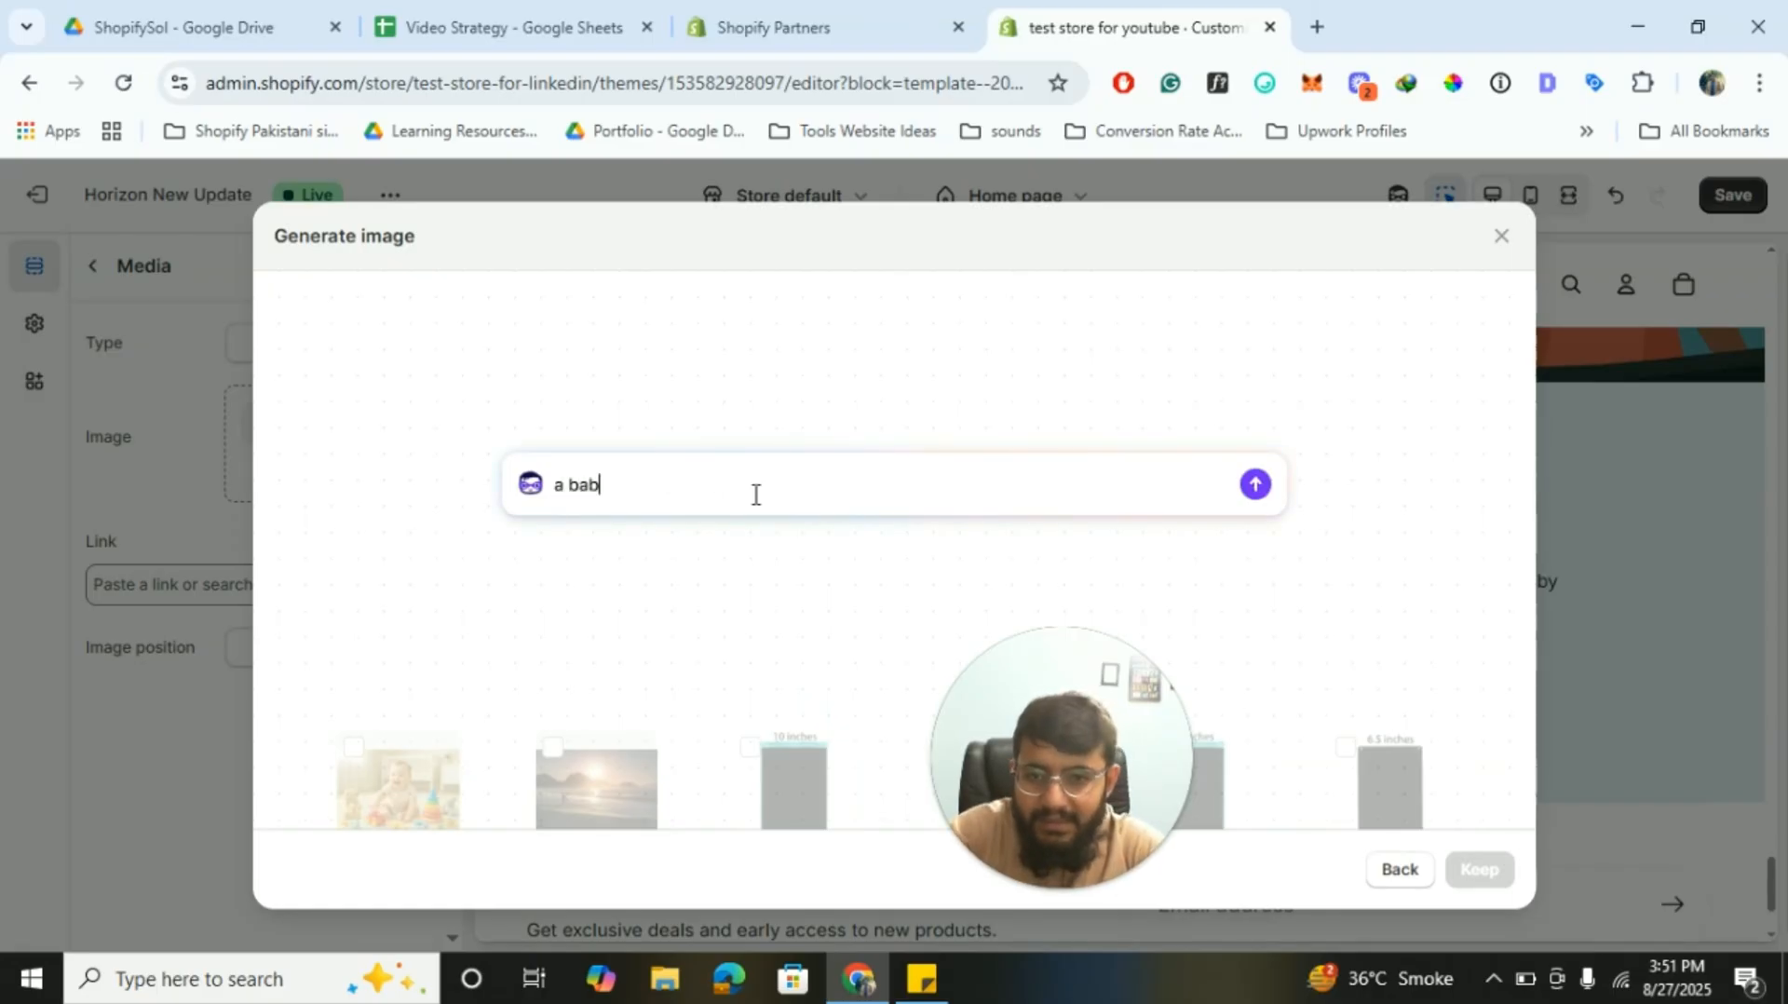
text(y)
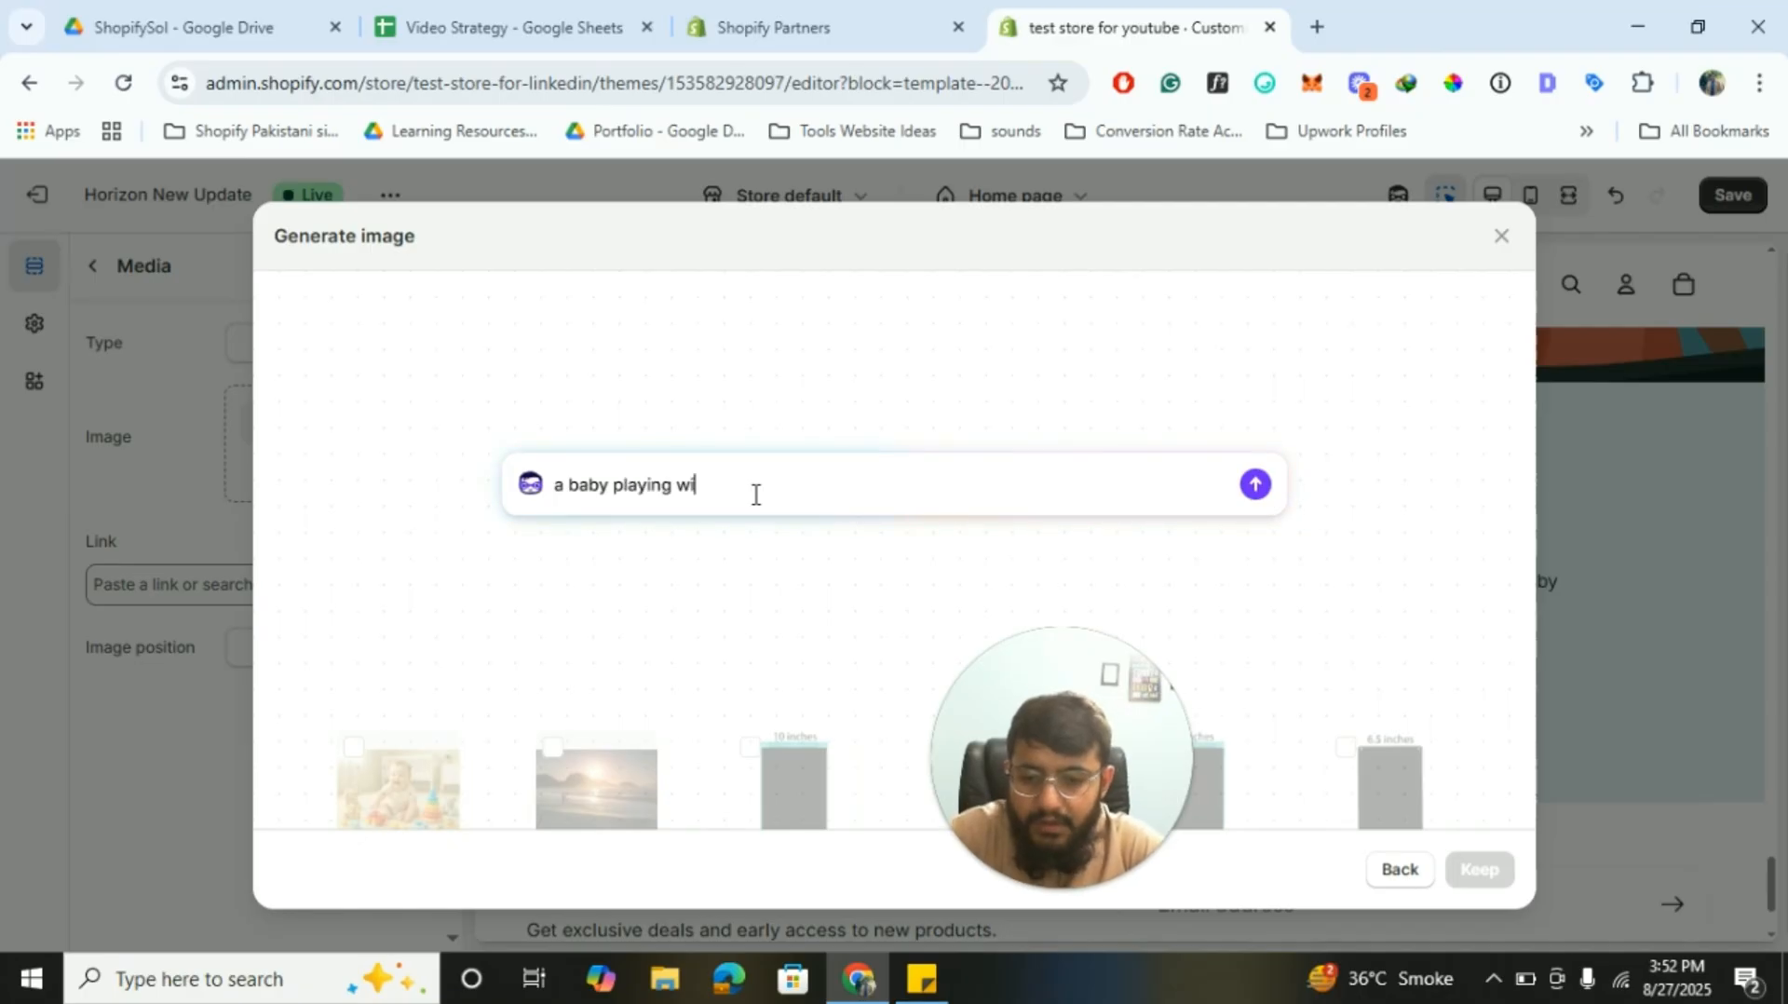
text(playing with r)
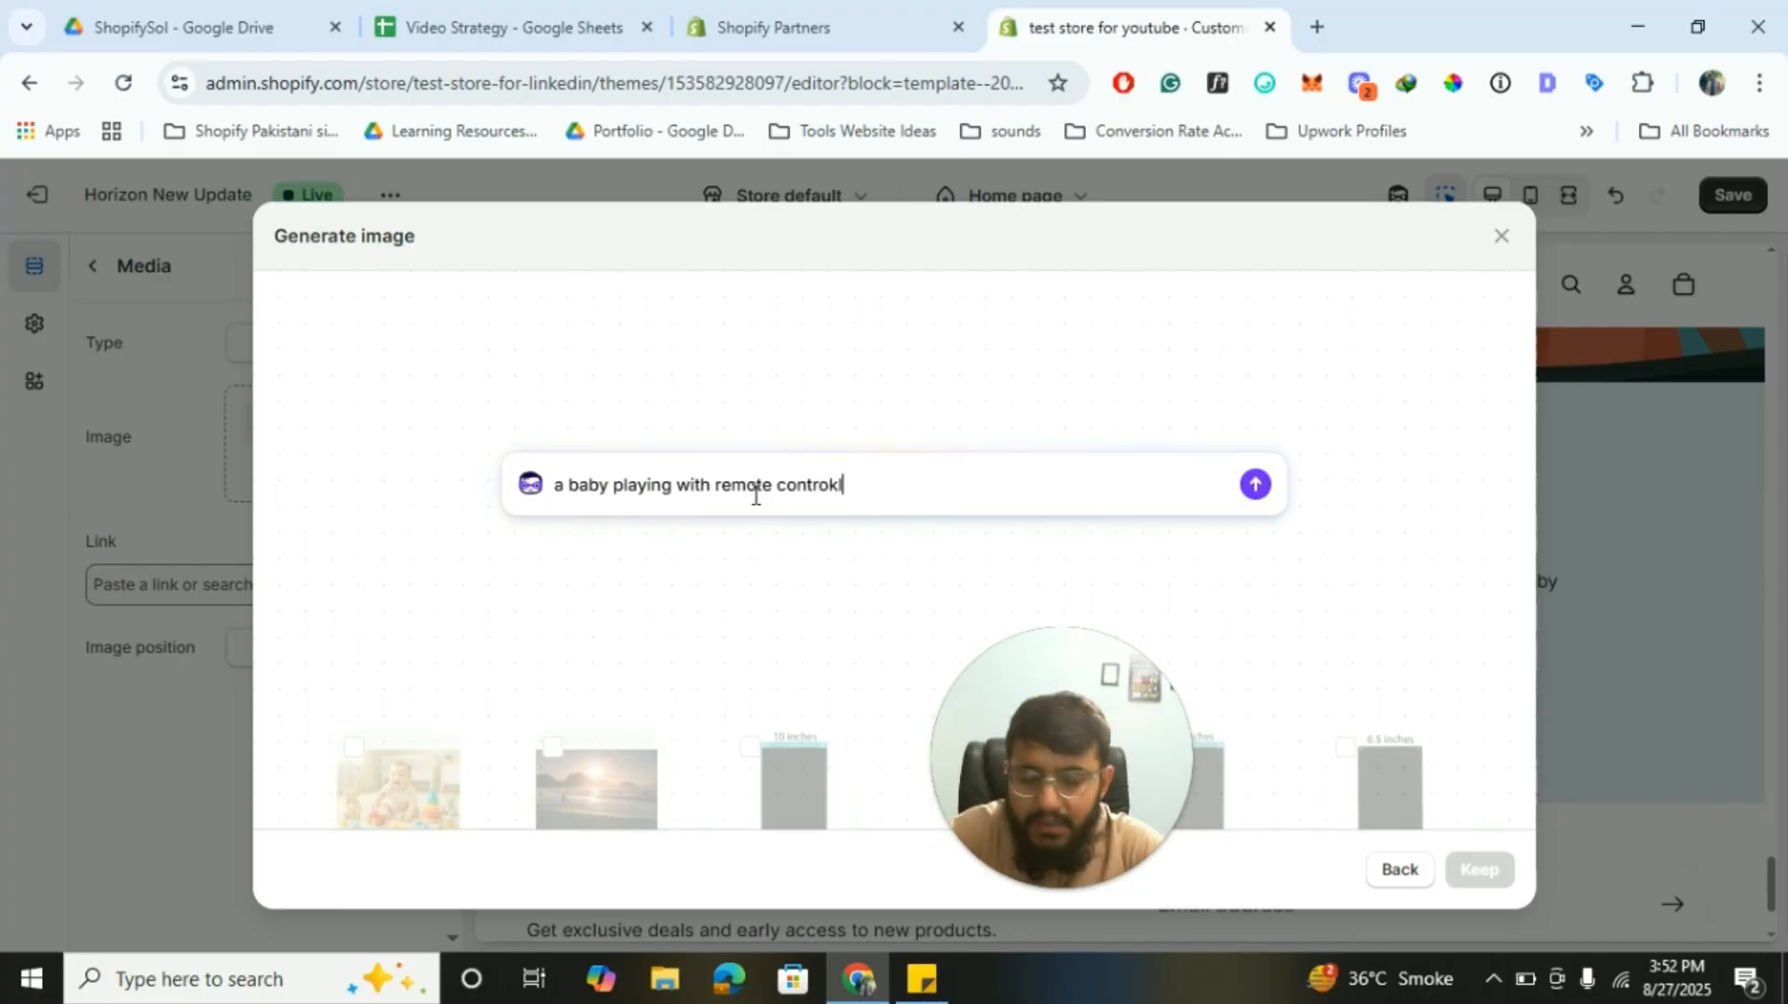
text(emote contro)
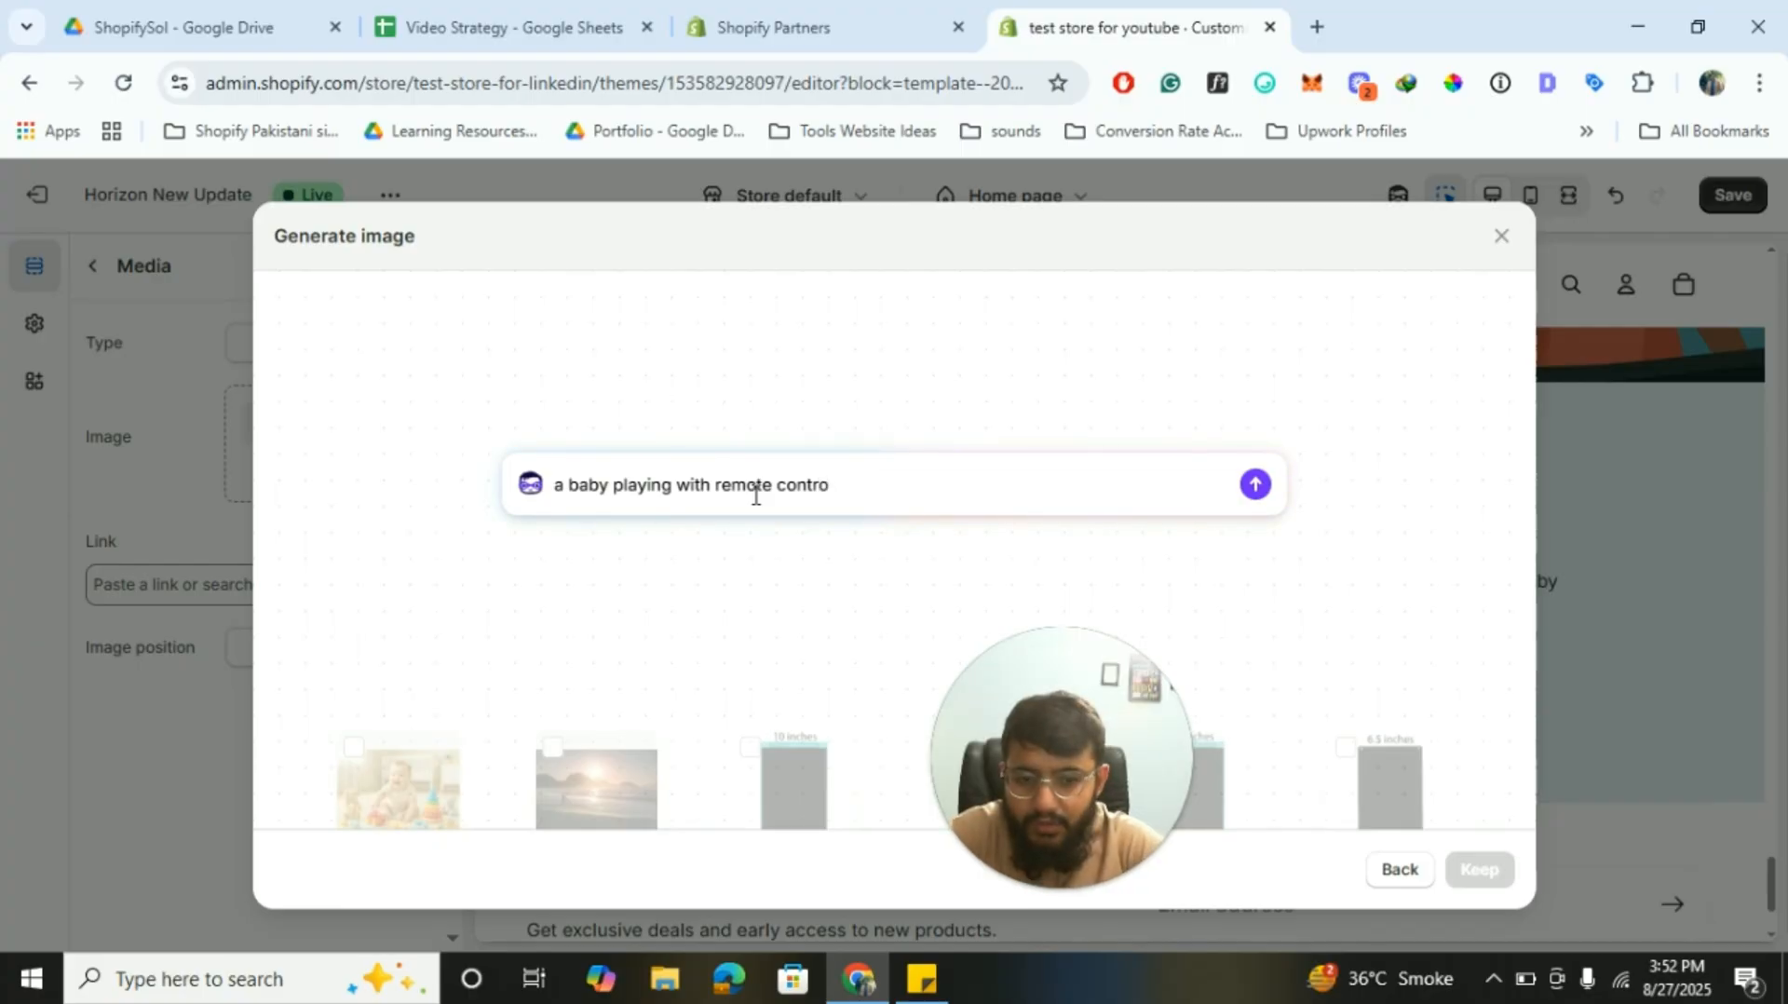
text(l car)
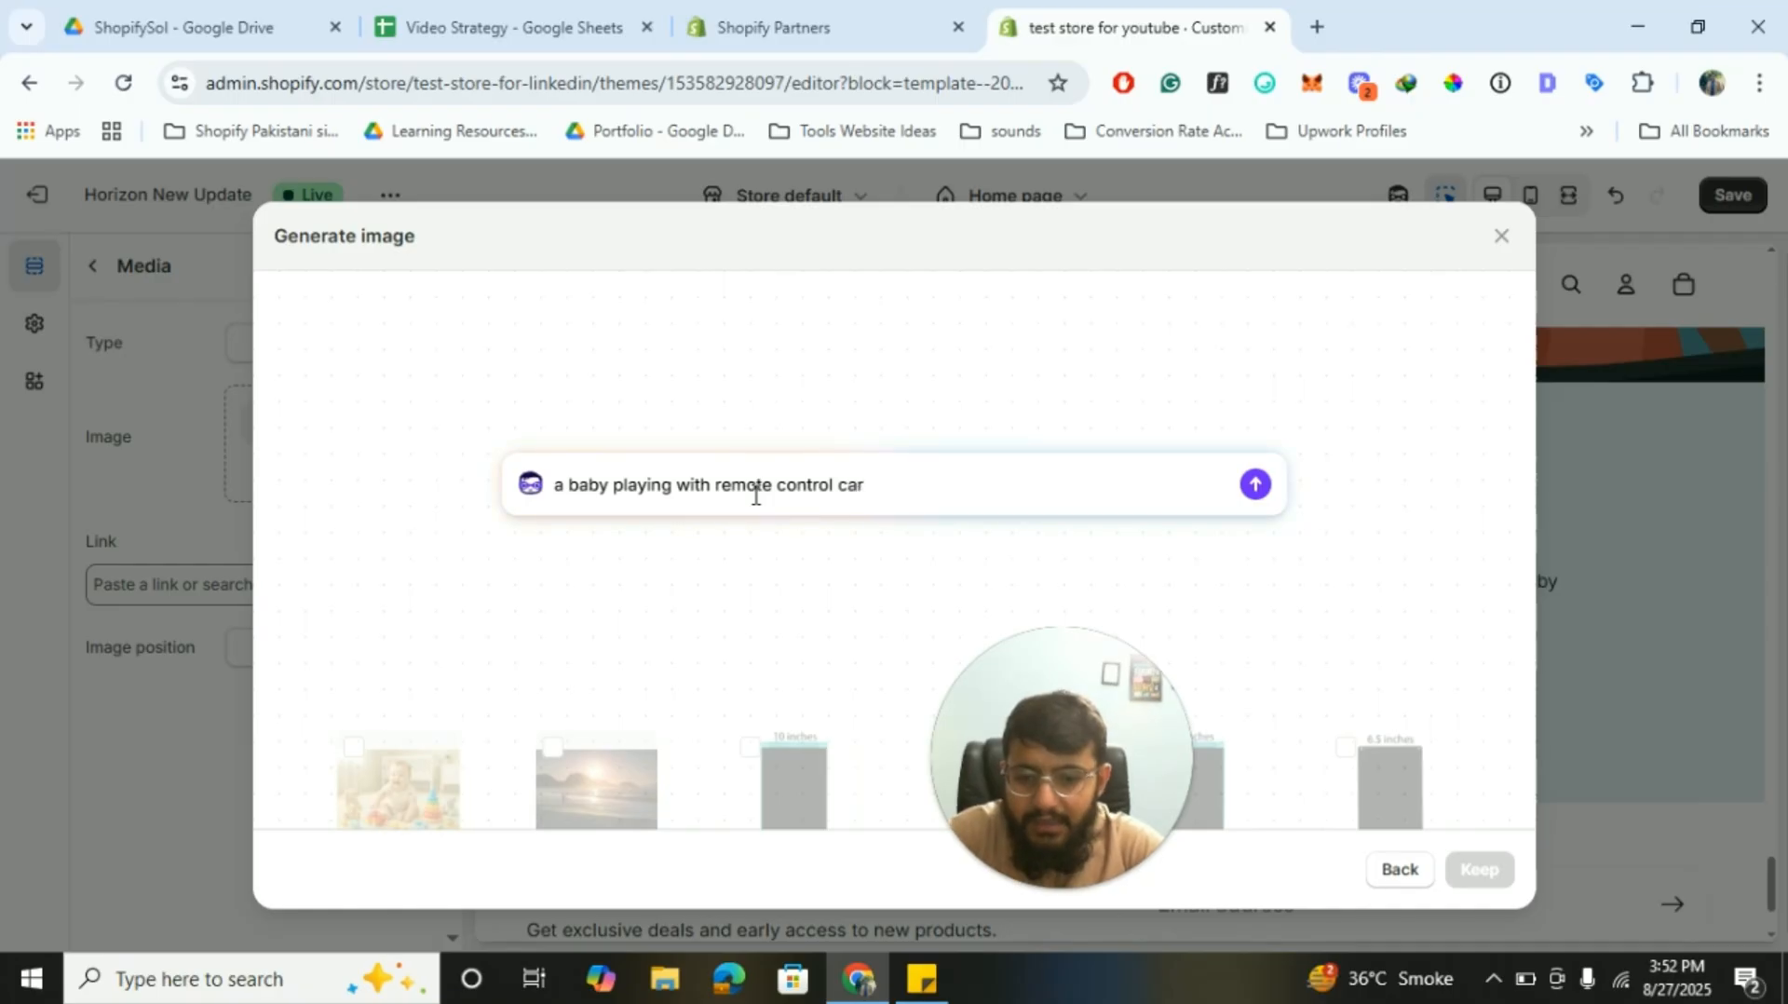
text( in t)
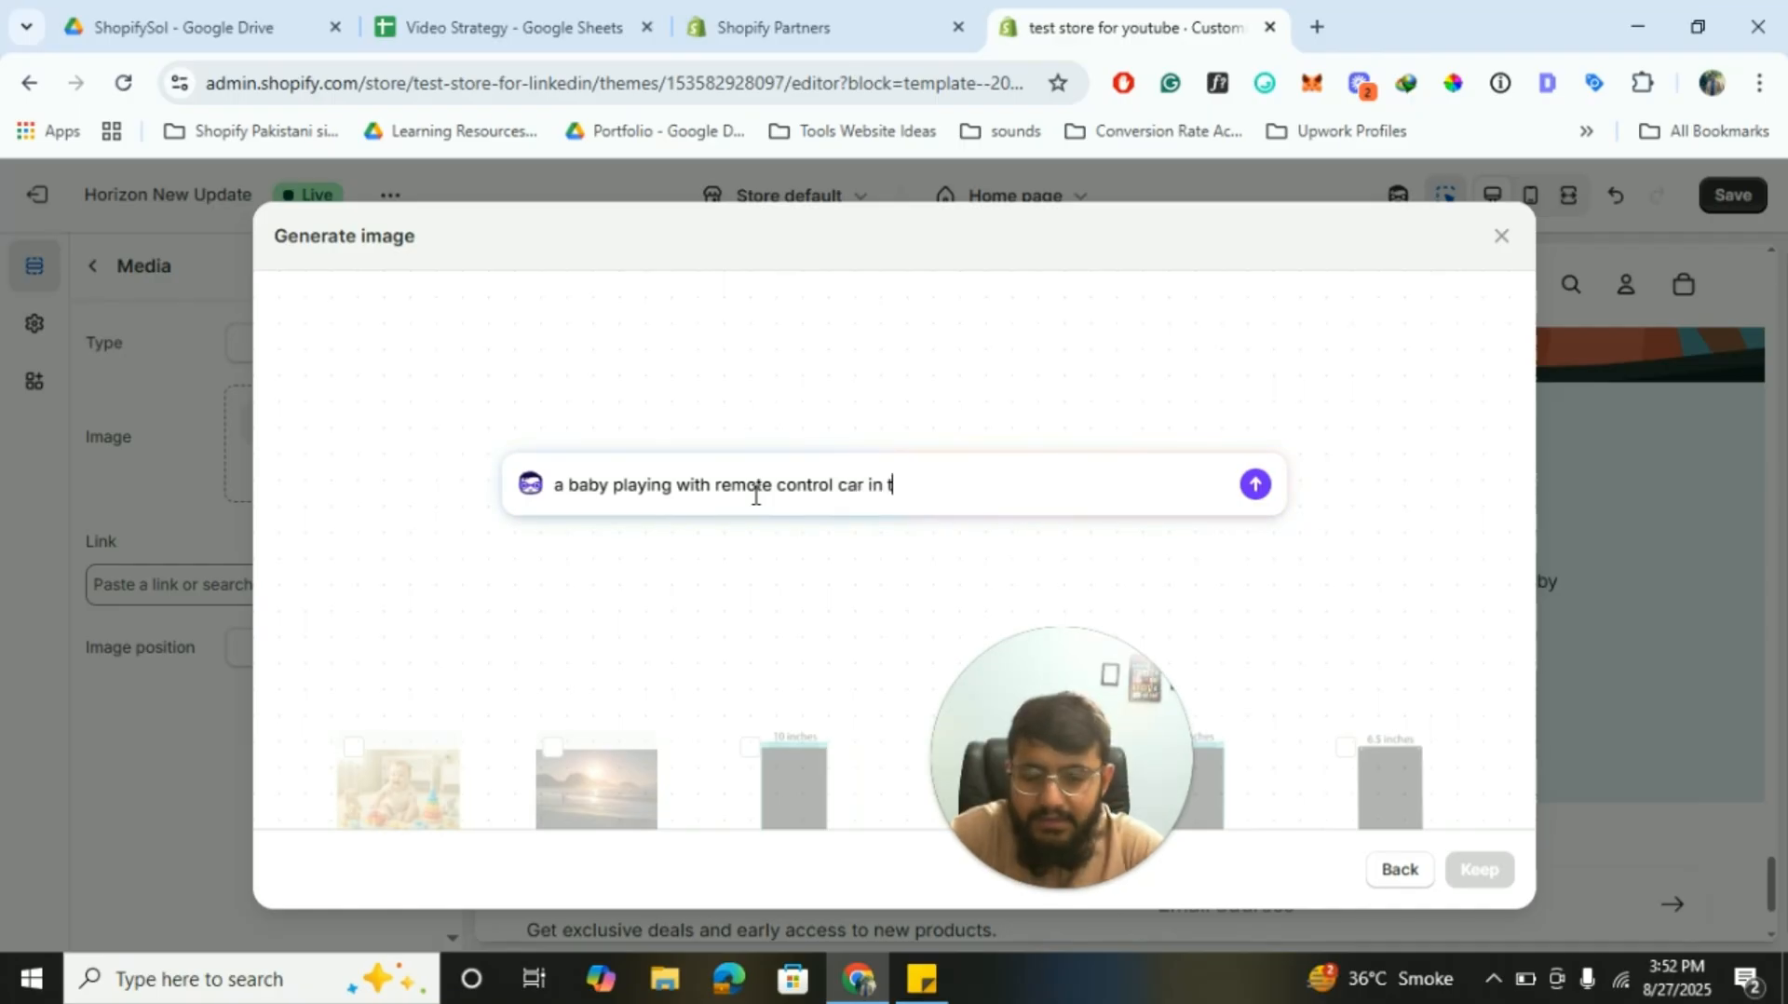
text(he ga)
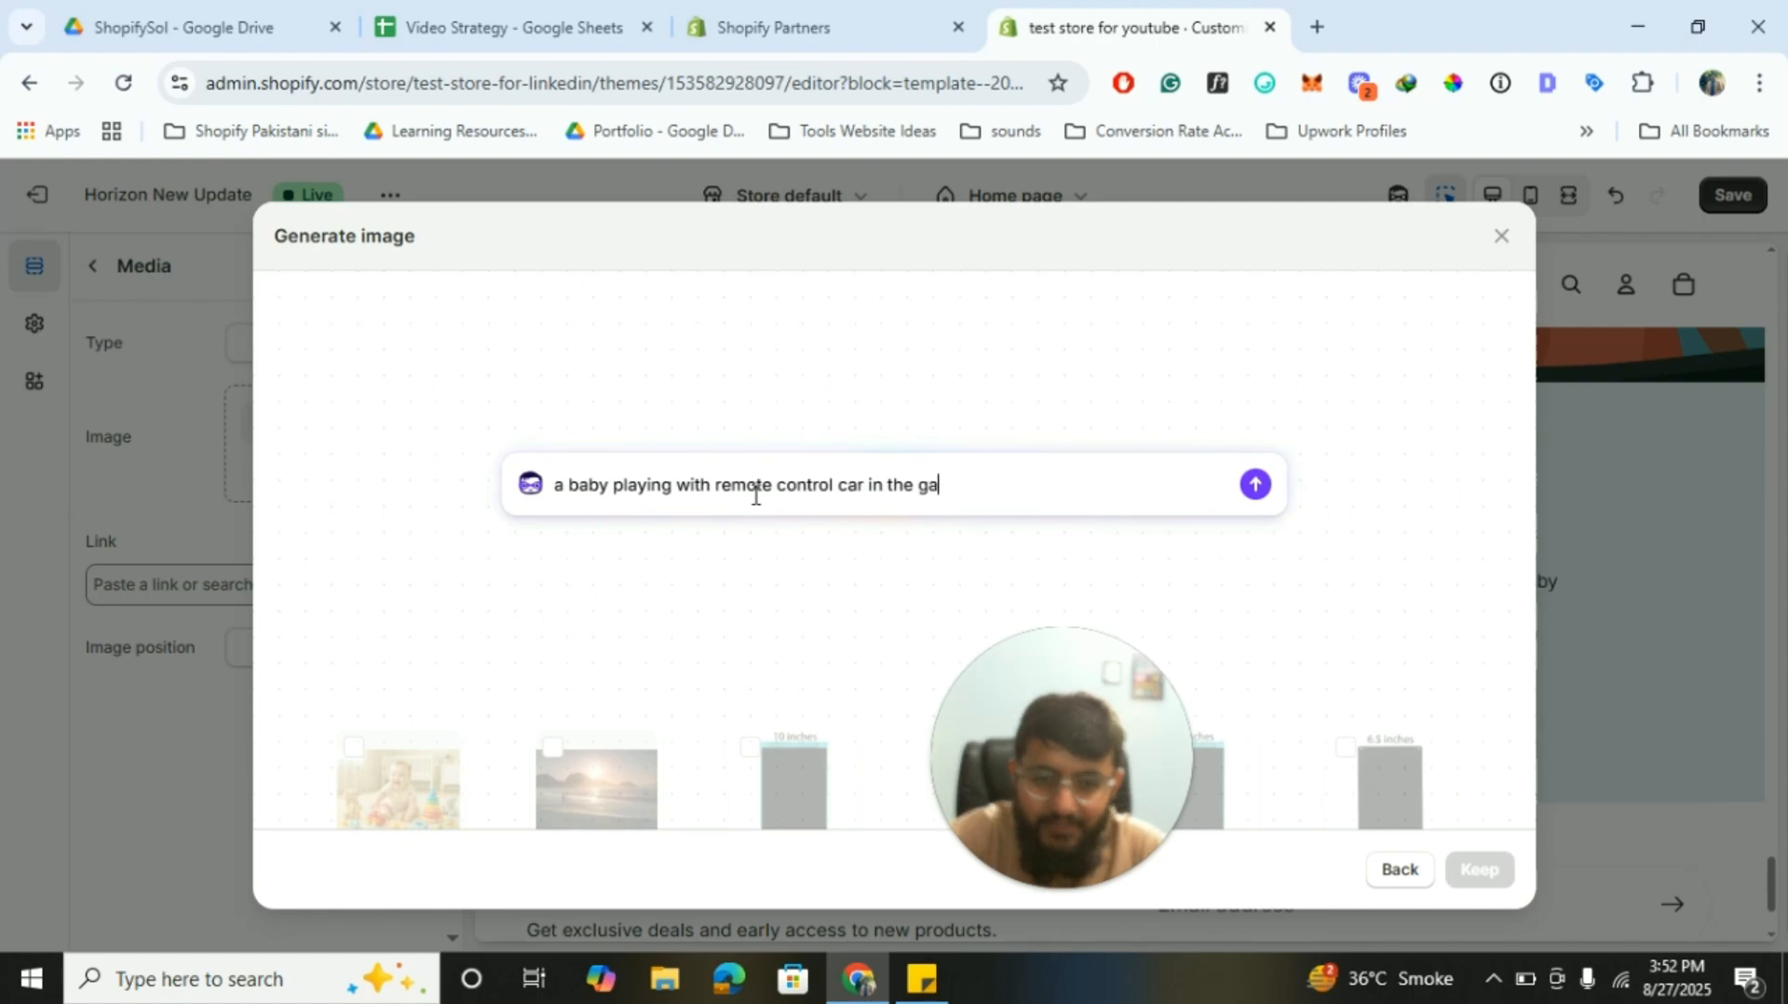
text(r)
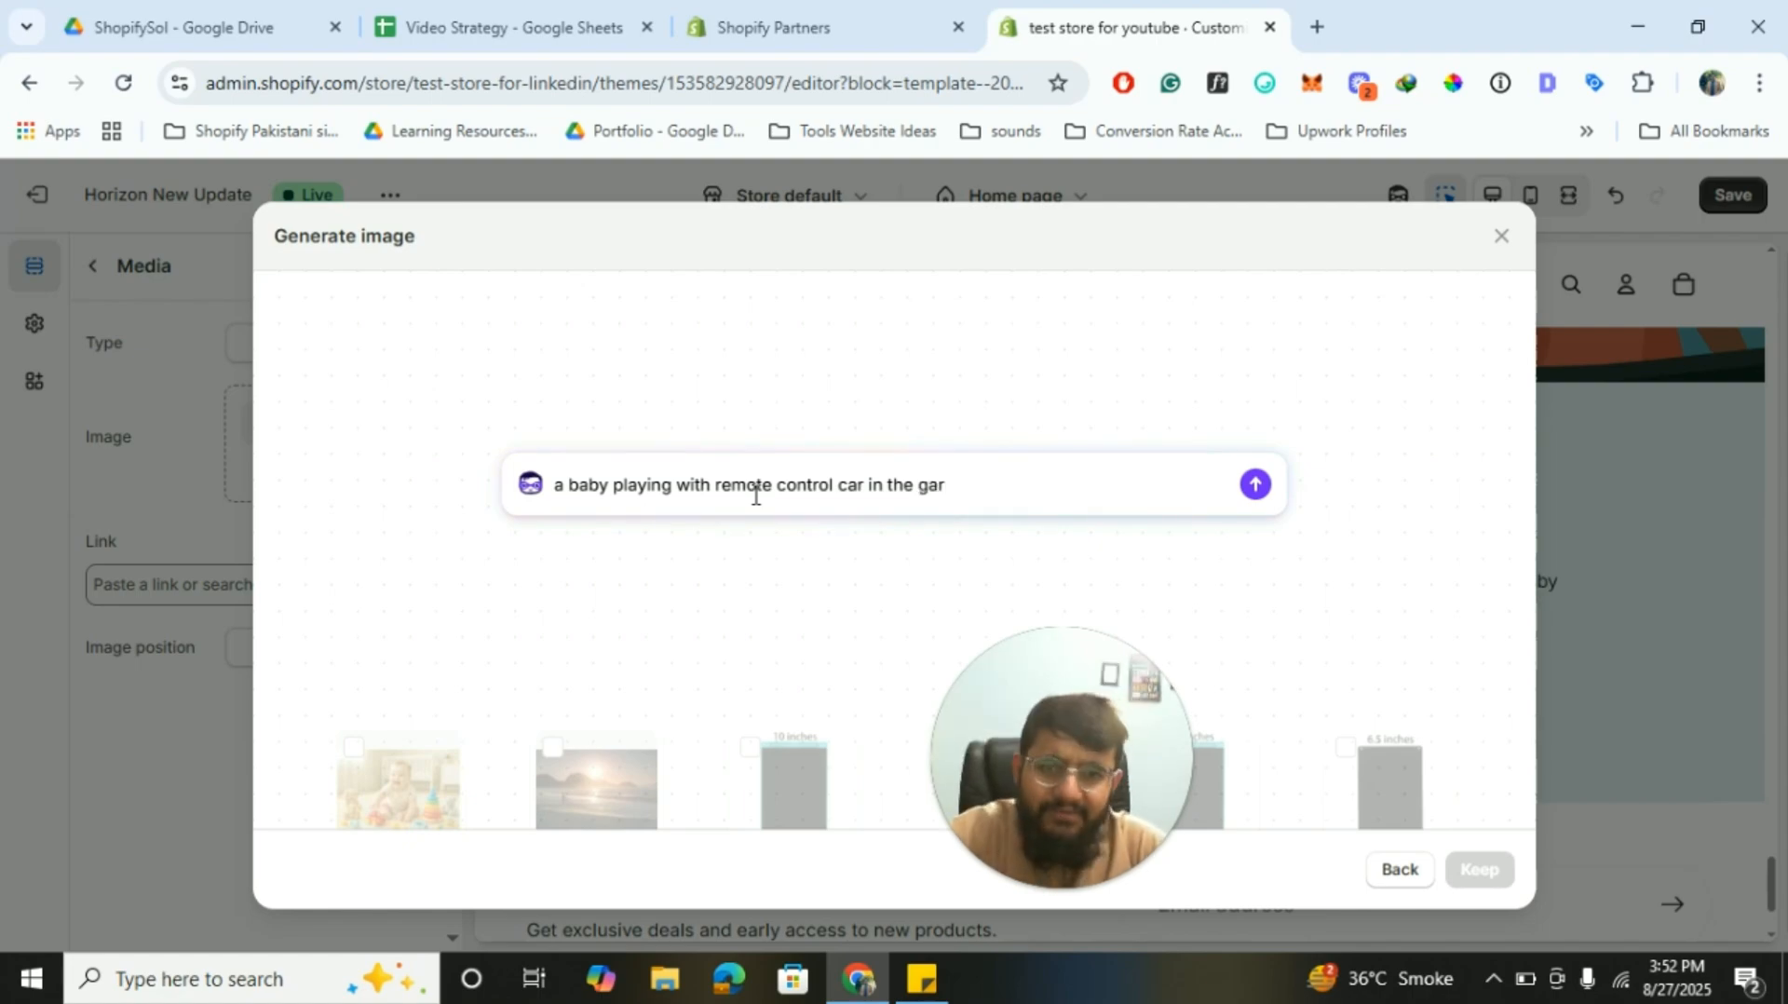
text(den)
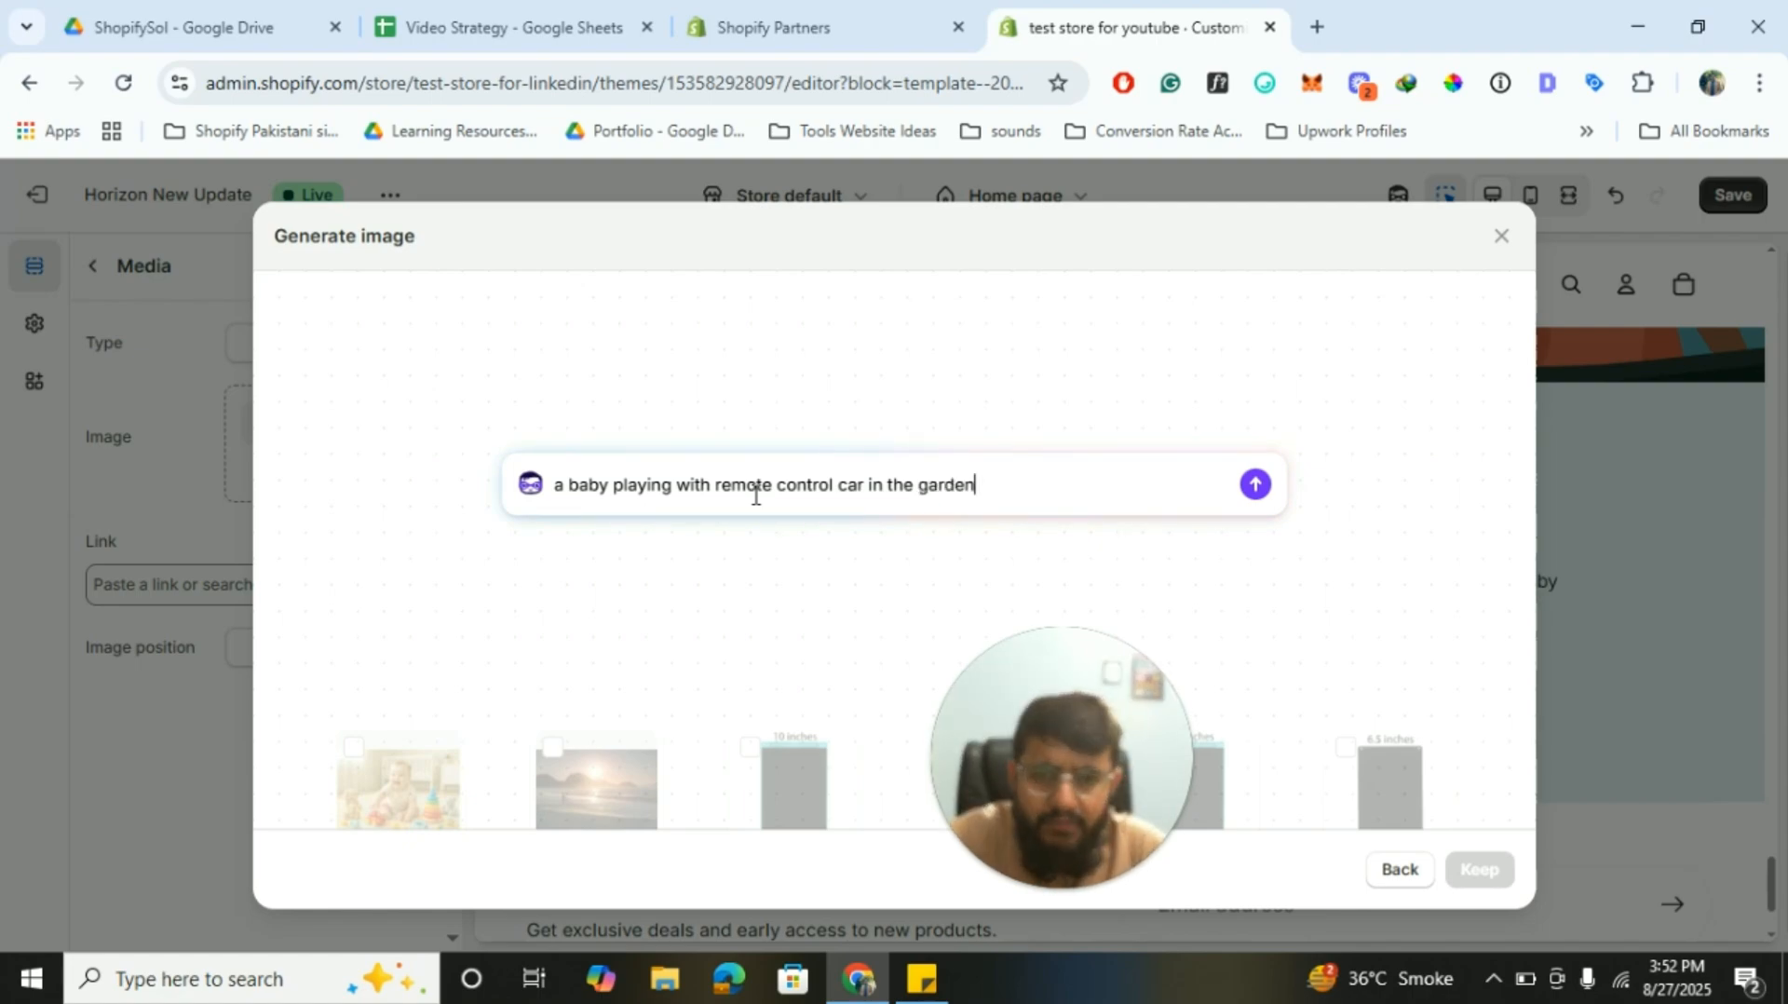
click(1256, 484)
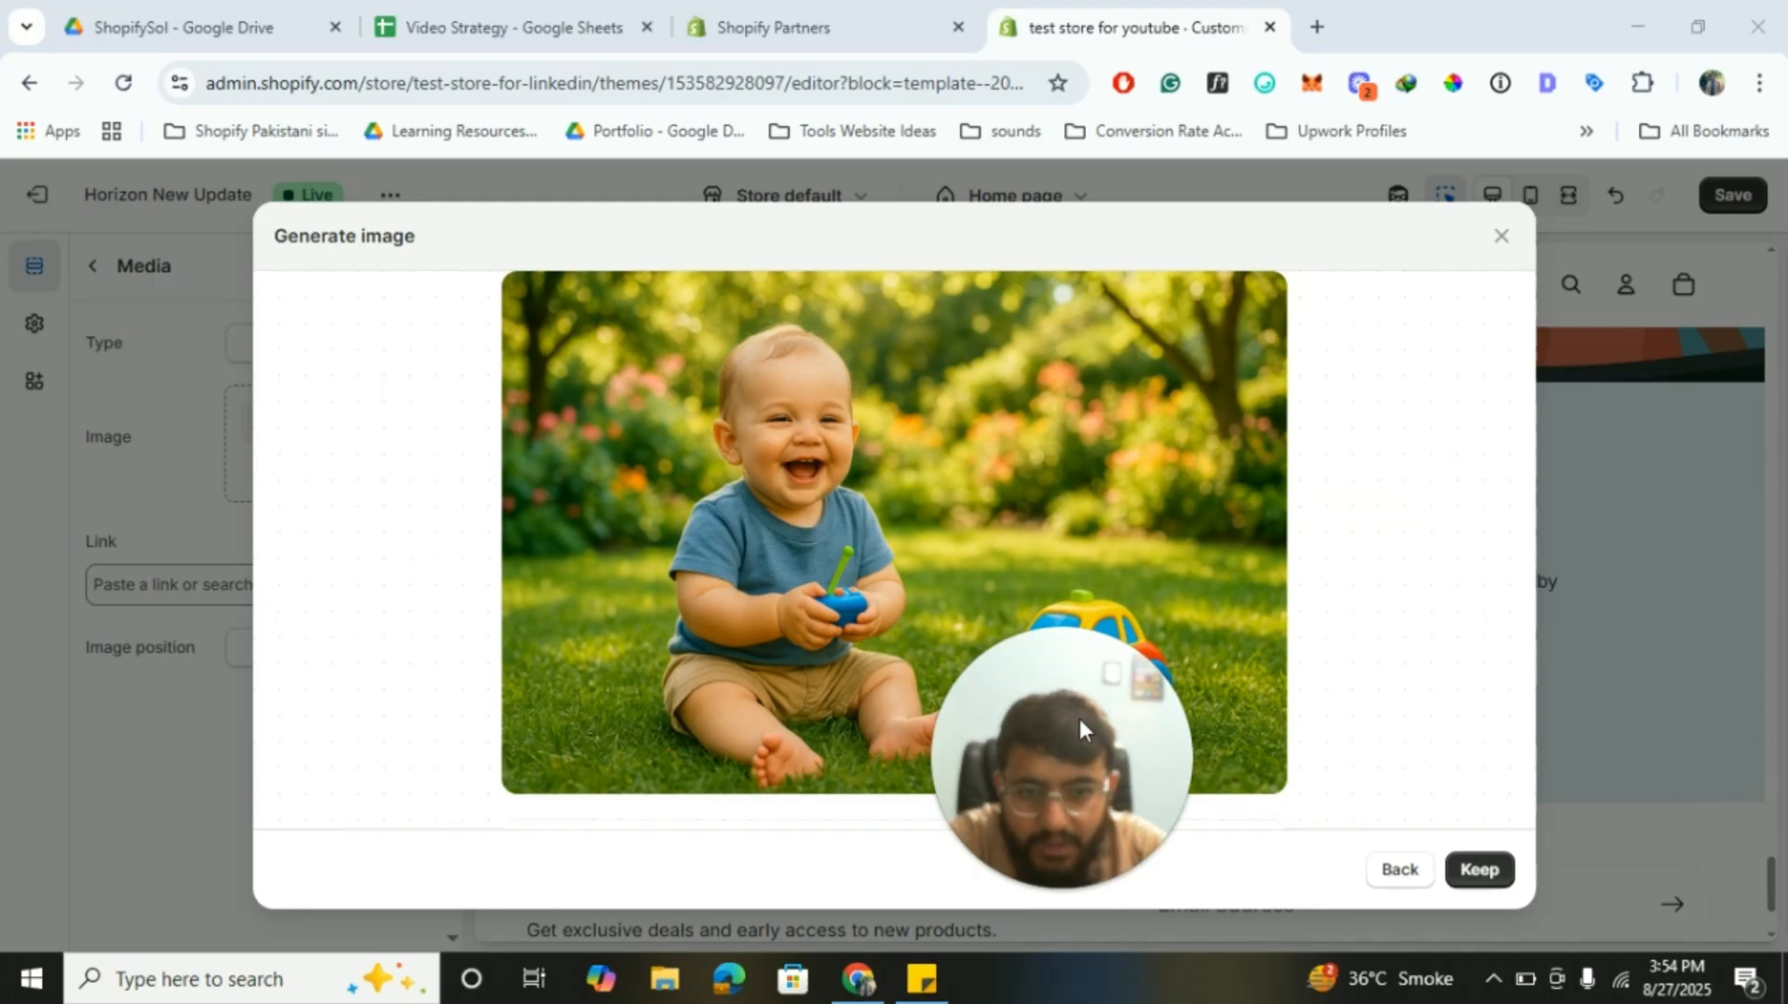
Keep the generated garden image and apply it as the Editorial section's media image
drag(1079, 713, 276, 738)
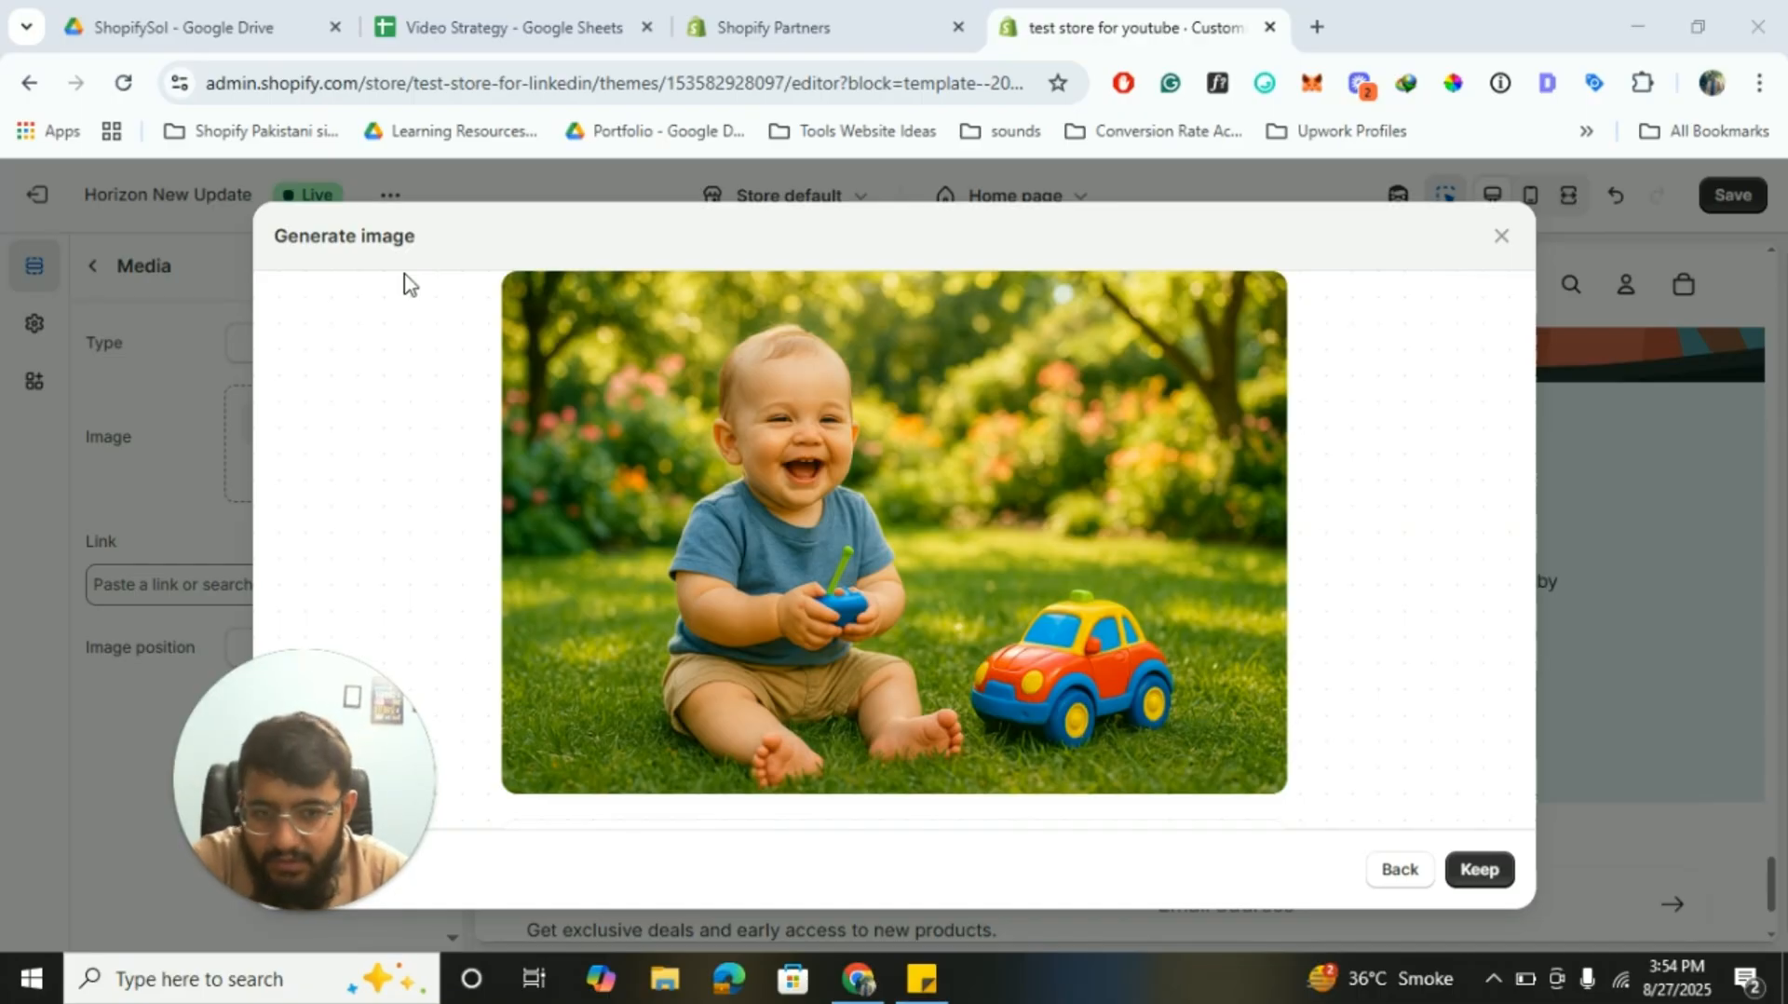
click(1488, 866)
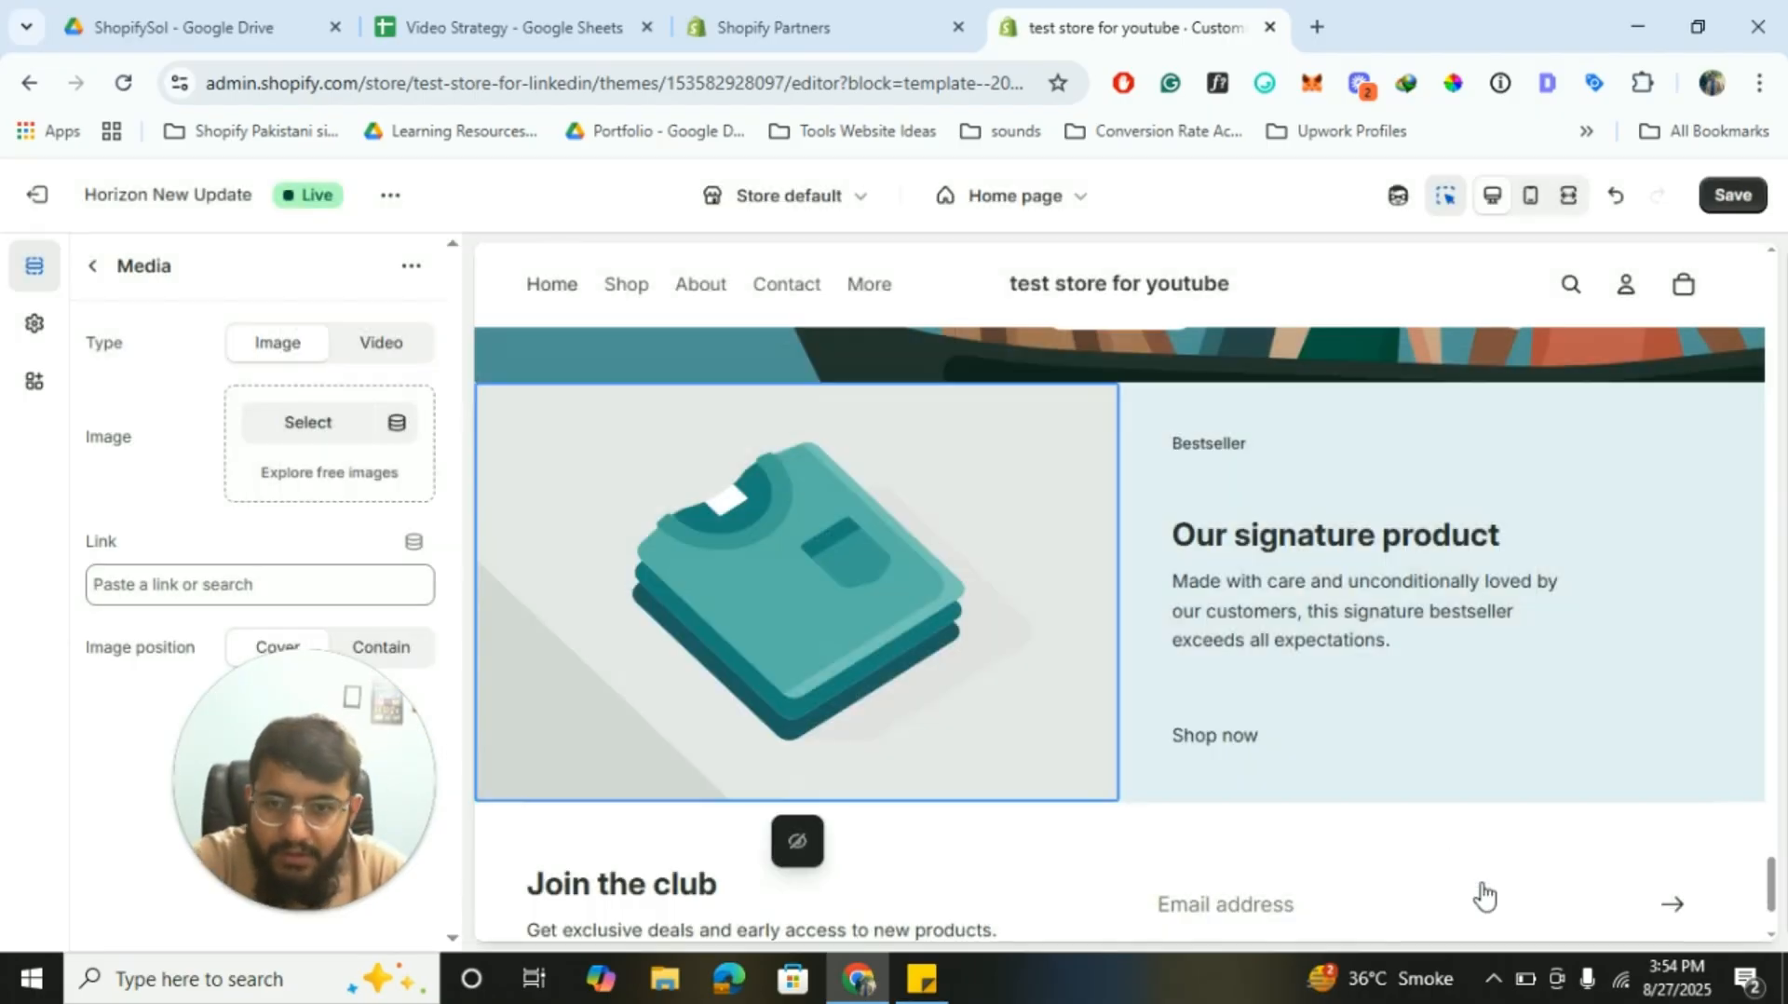
click(1478, 874)
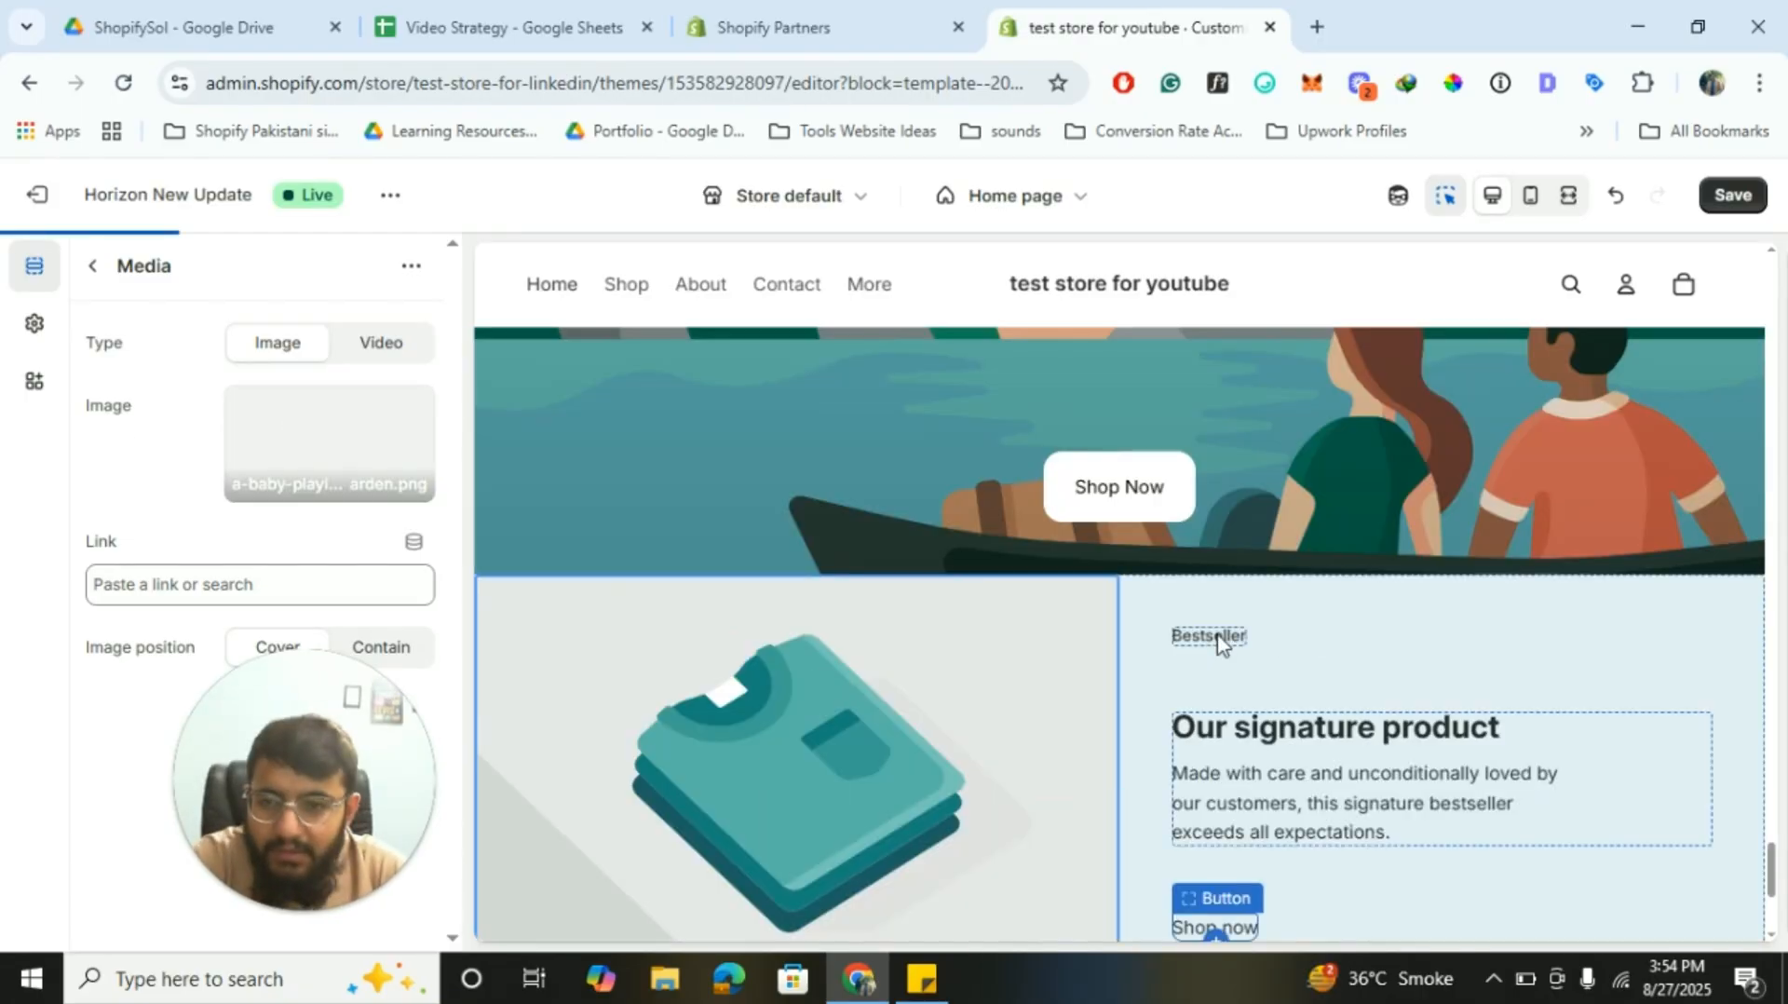
scroll(1219, 641, down, 3)
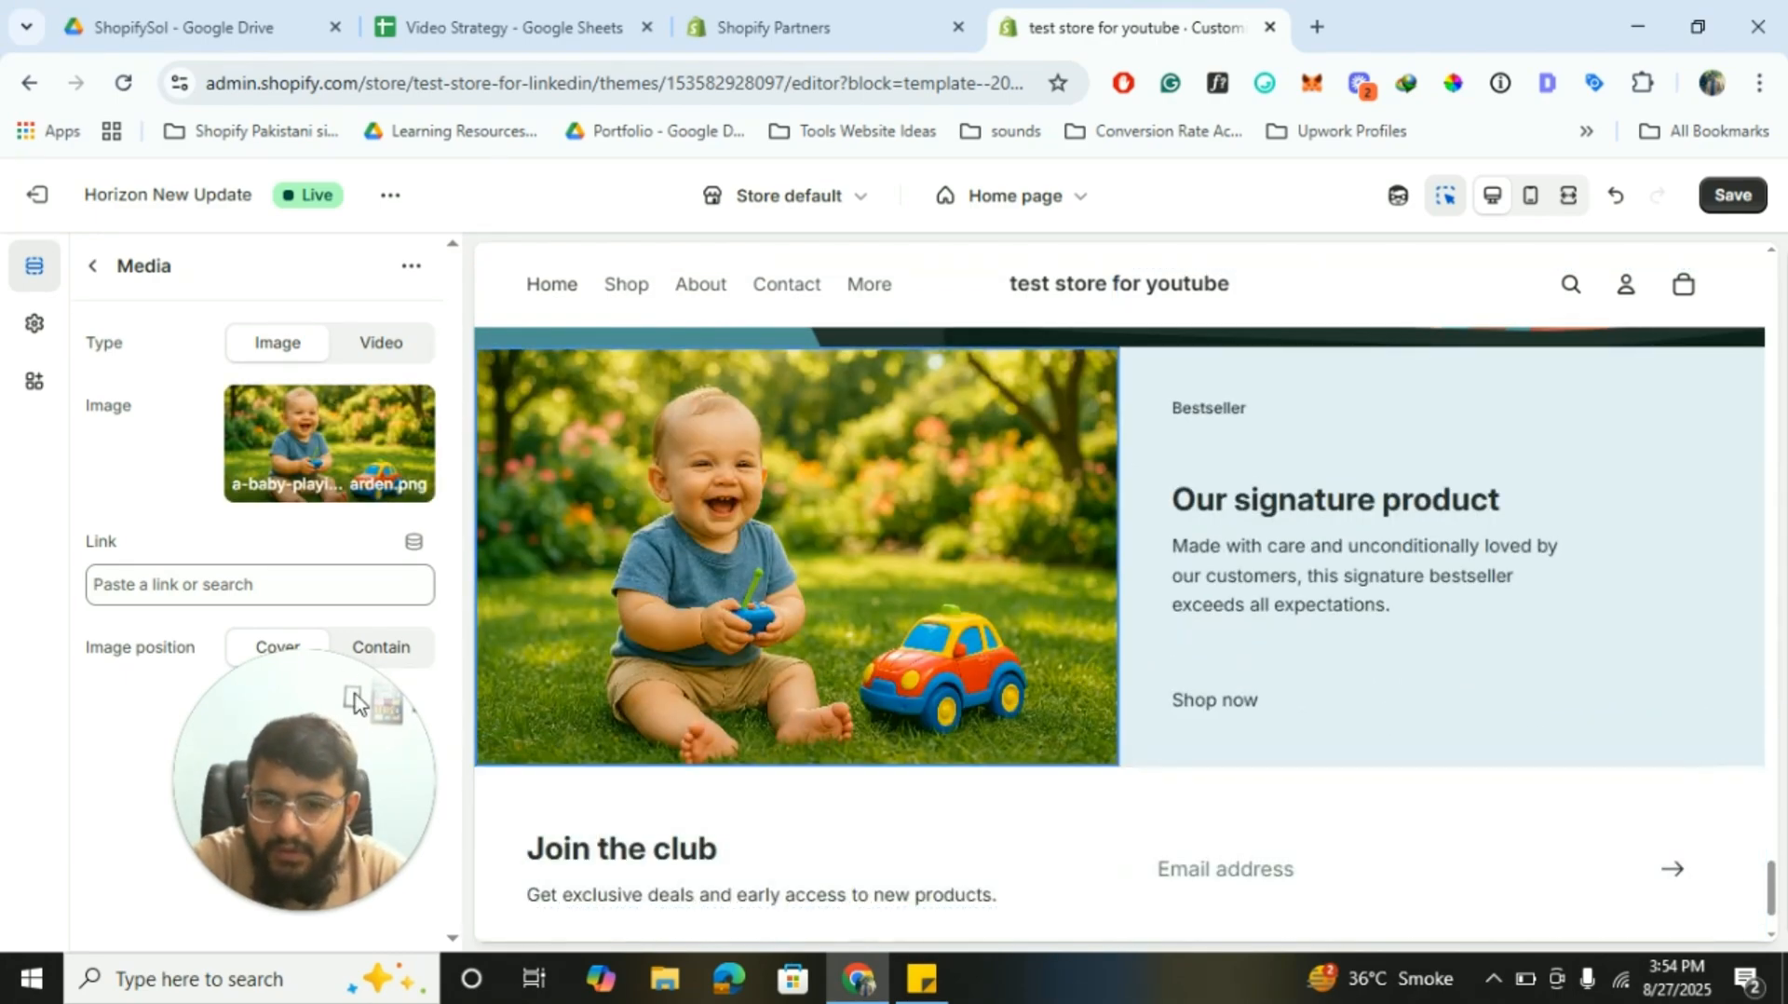
Set the image position of the Editorial section's Media block to Contain
drag(301, 753, 217, 755)
drag(179, 849, 113, 872)
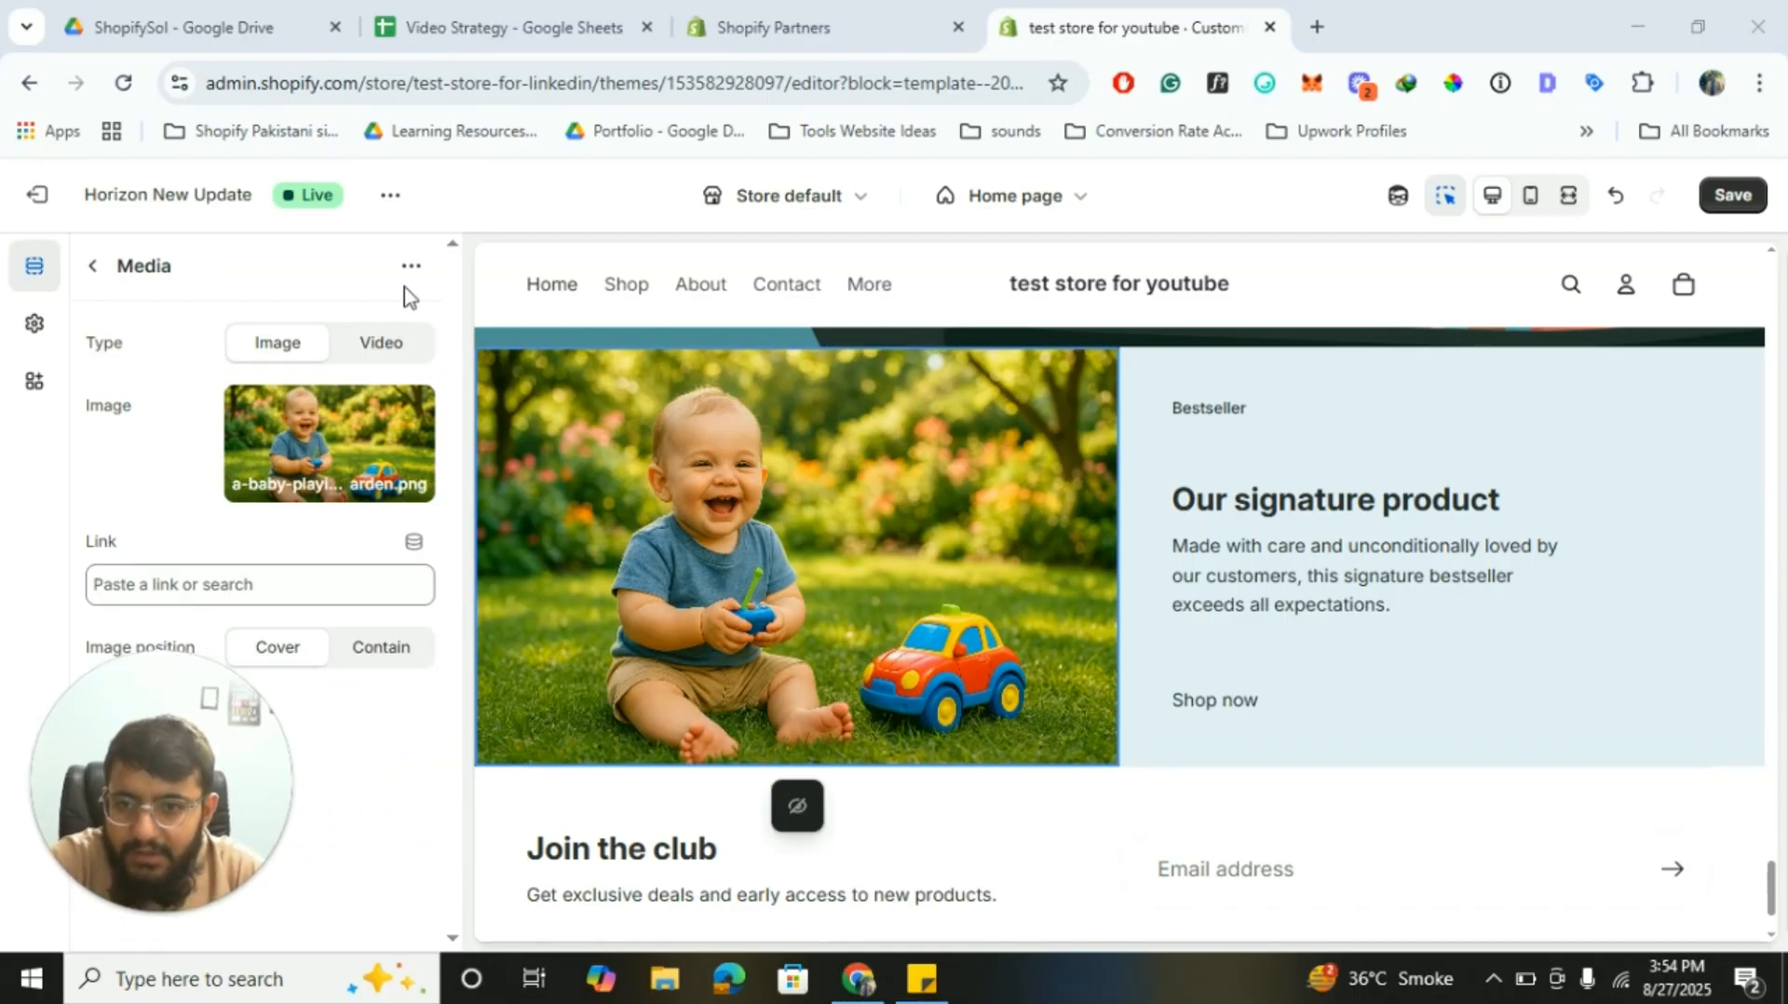
click(389, 657)
click(391, 656)
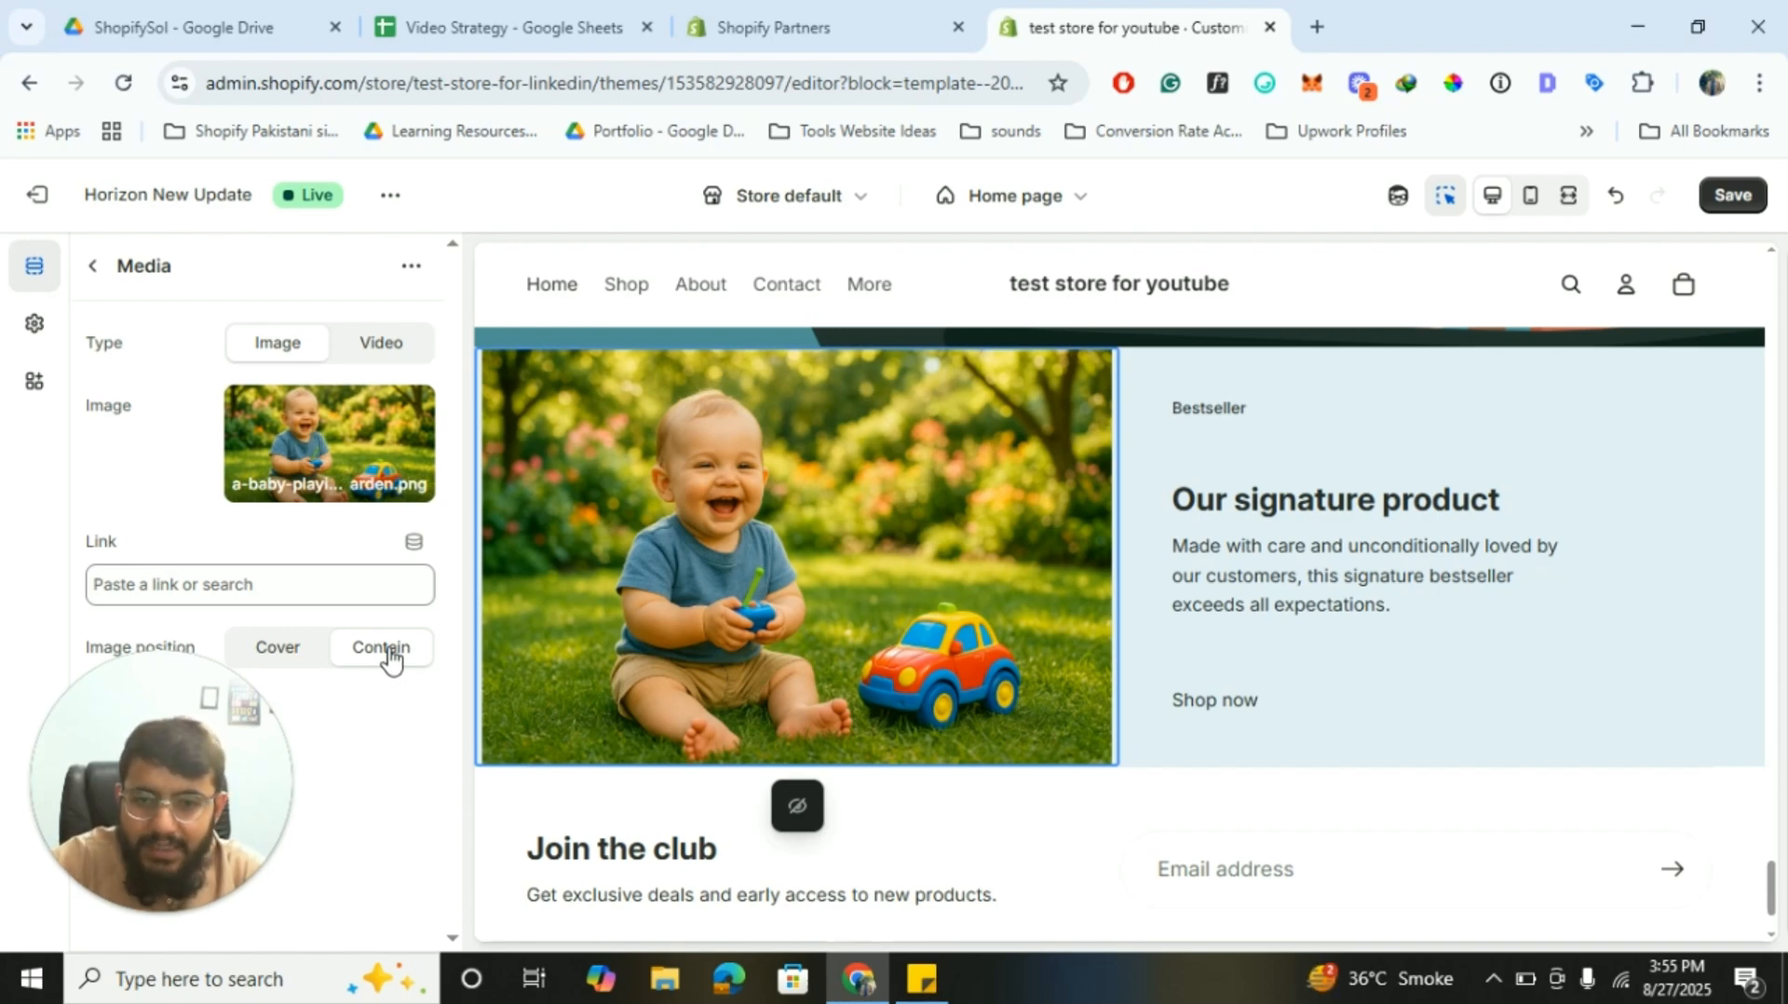
Open AI text generation for the description under "Our signature product" in the Editorial section
click(1299, 570)
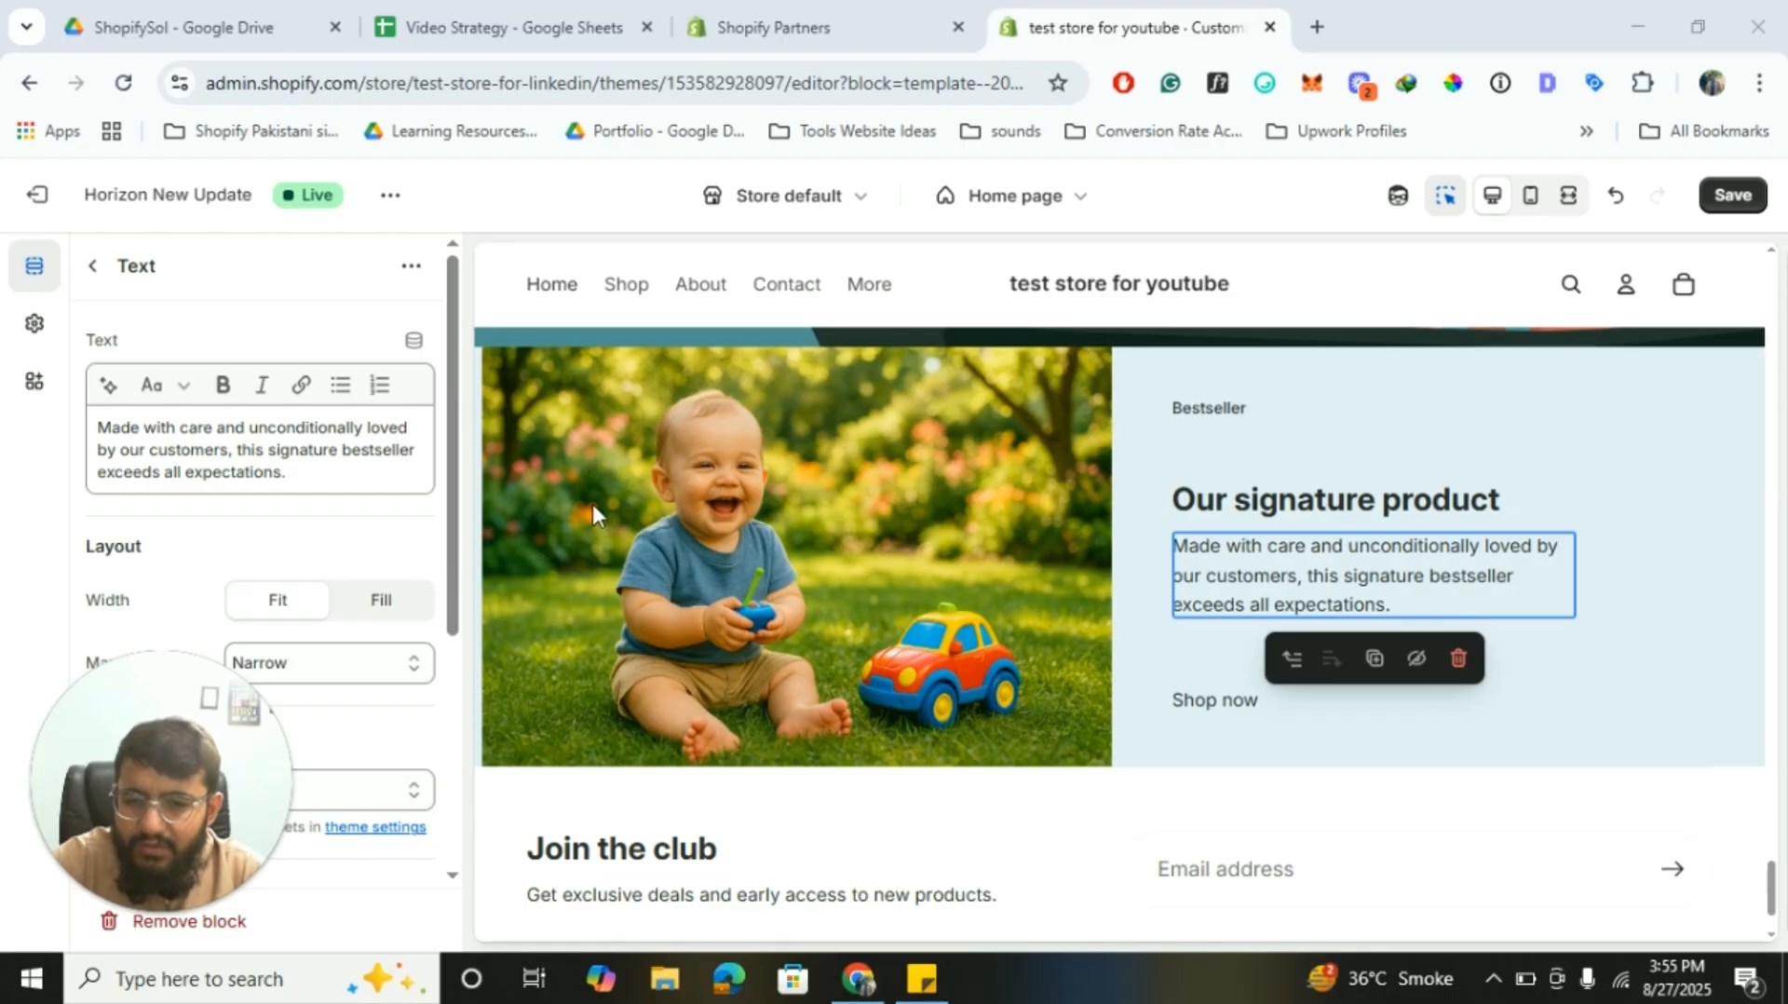
click(110, 386)
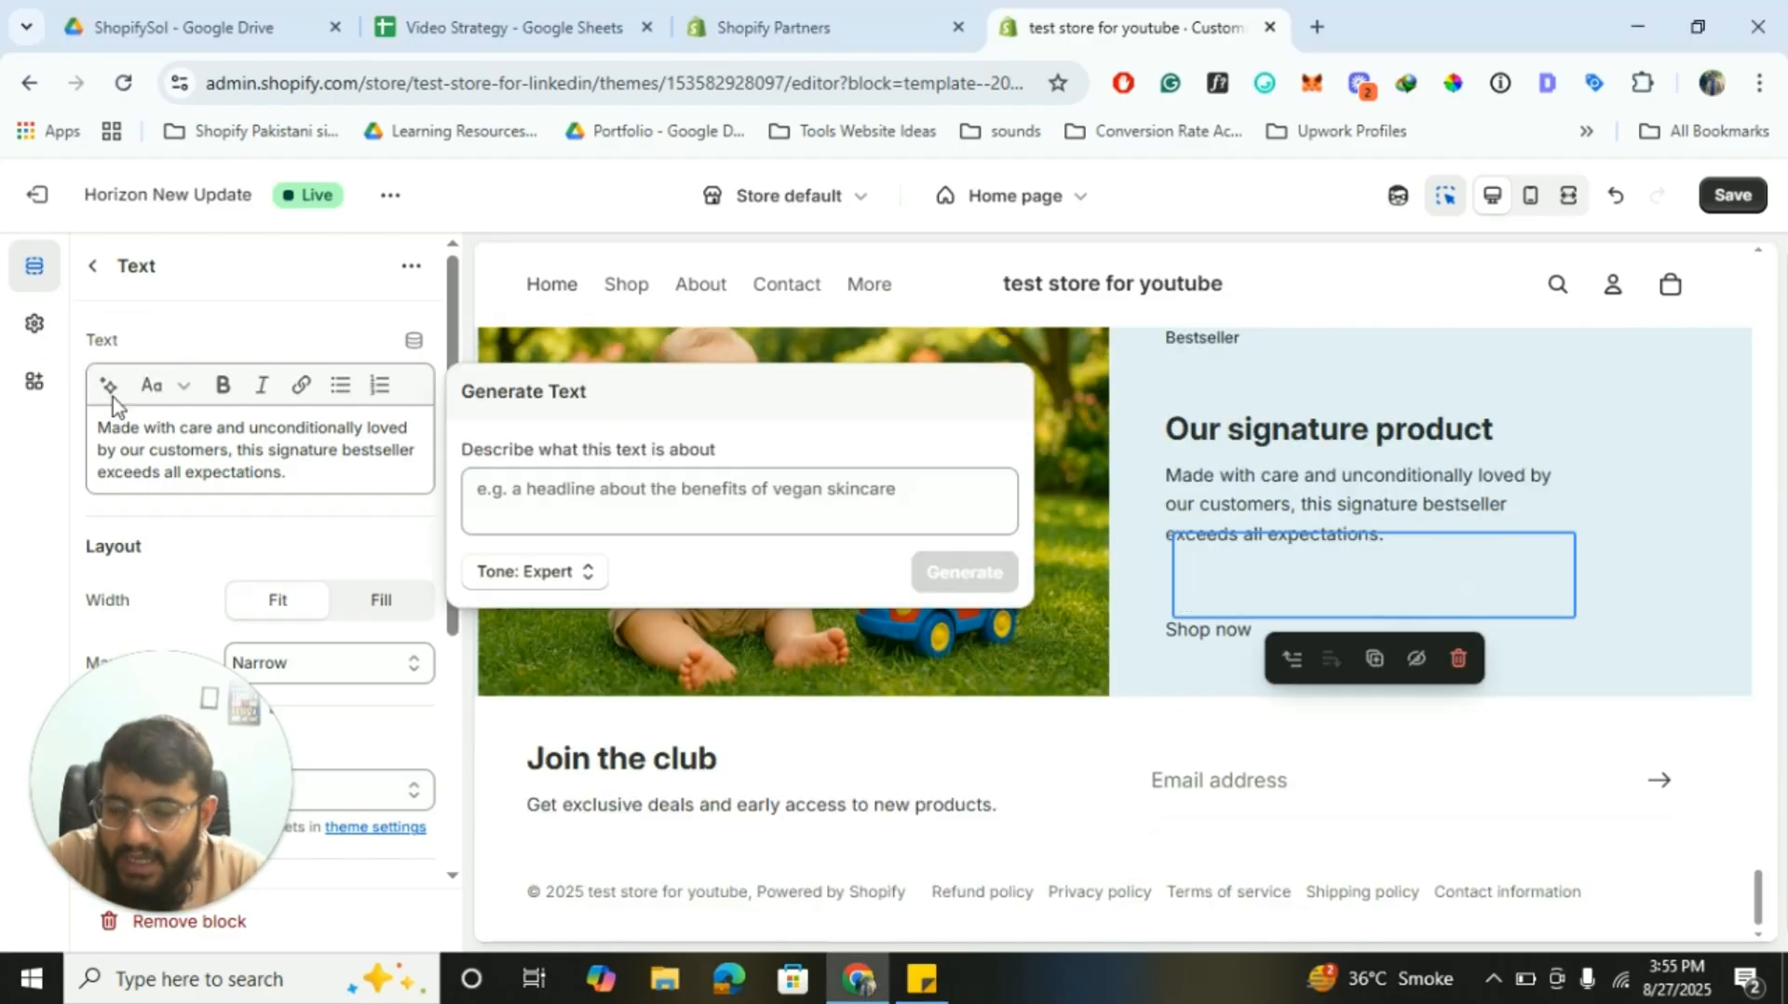